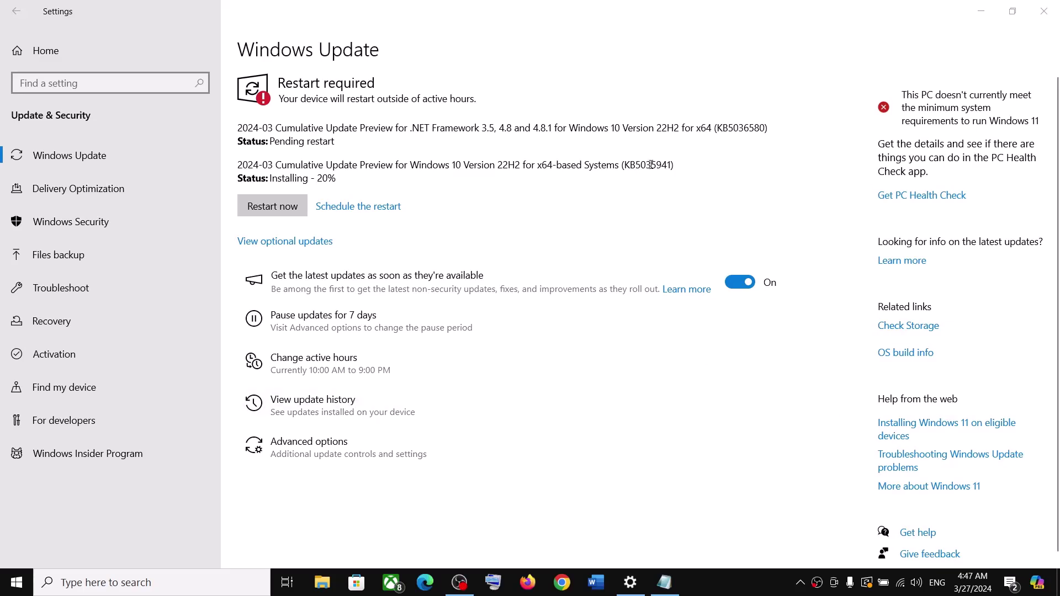
Step: Check the pending KB5036580 cumulative update, then bring the Word fix guide forward
left_click(651, 164)
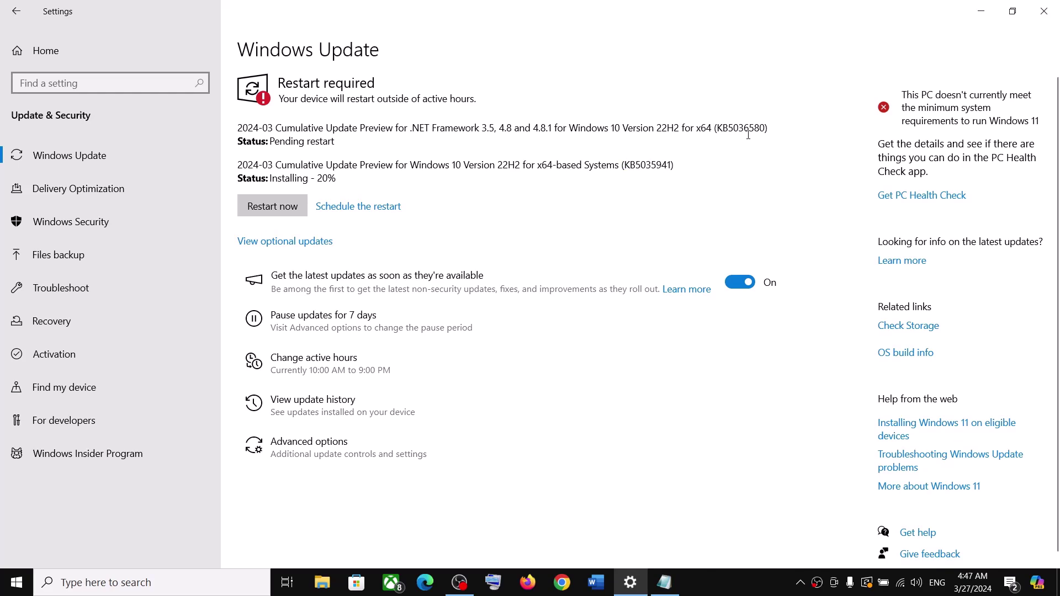
left_click_drag(716, 128, 766, 128)
left_click(767, 128)
left_click(735, 588)
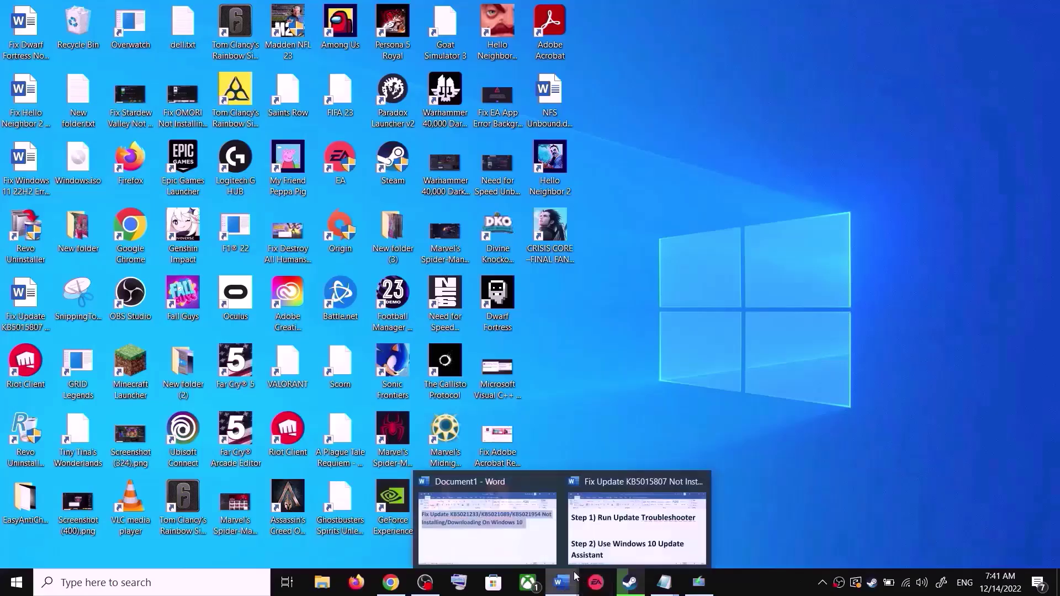
left_click(607, 545)
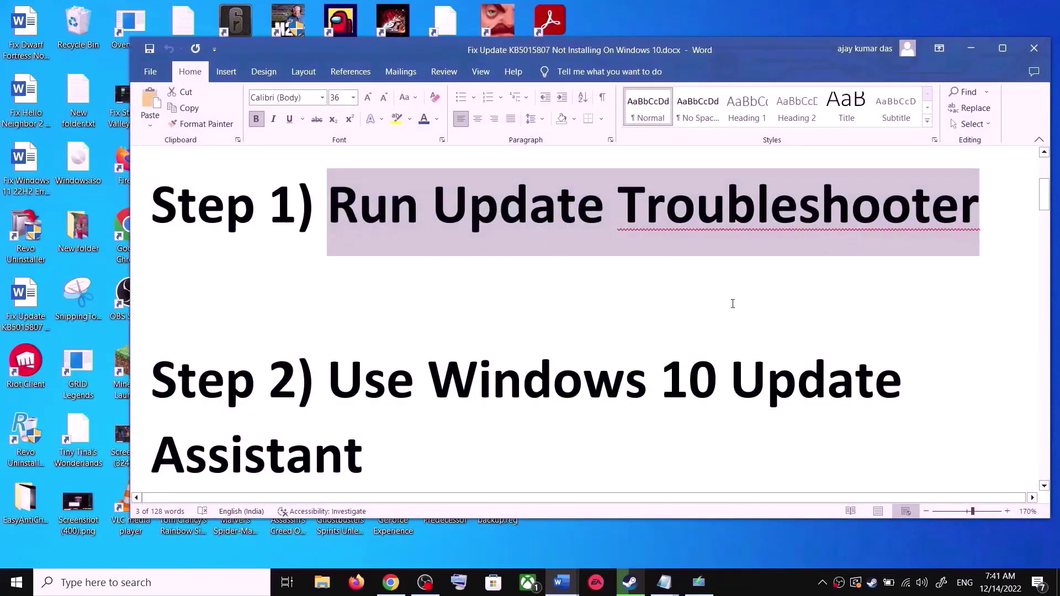
Step: Start the Windows Update troubleshooter from Update & Security > Troubleshoot > Additional troubleshooters
key("super+i")
left_click(566, 378)
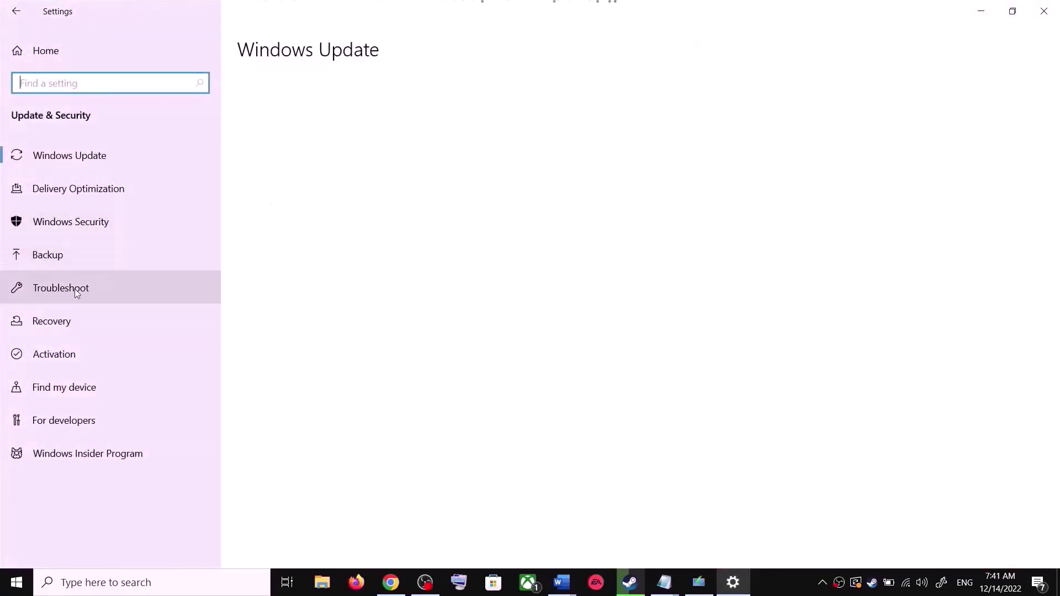
left_click(83, 288)
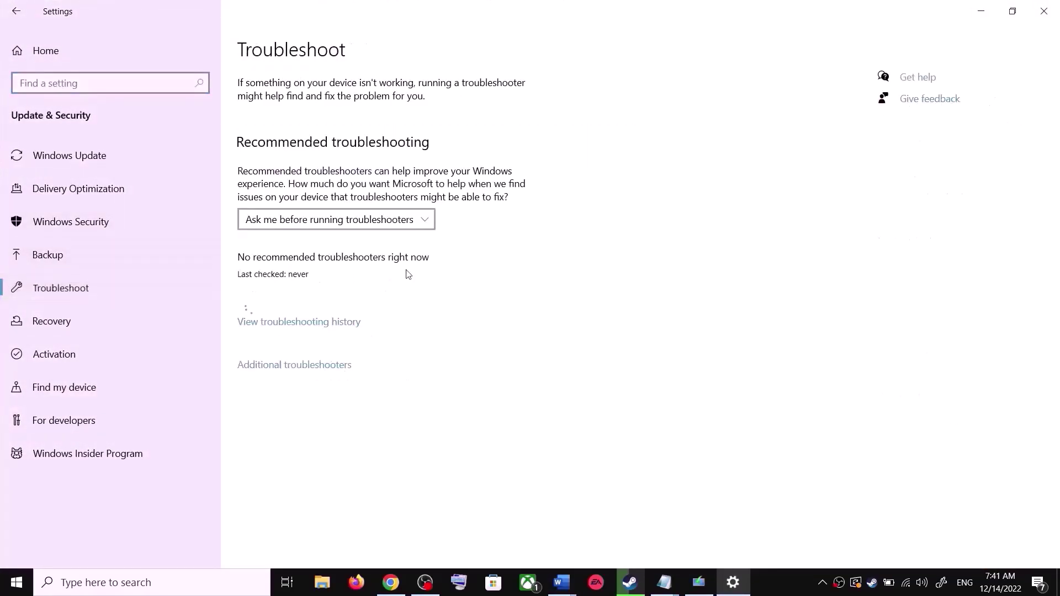
left_click(306, 368)
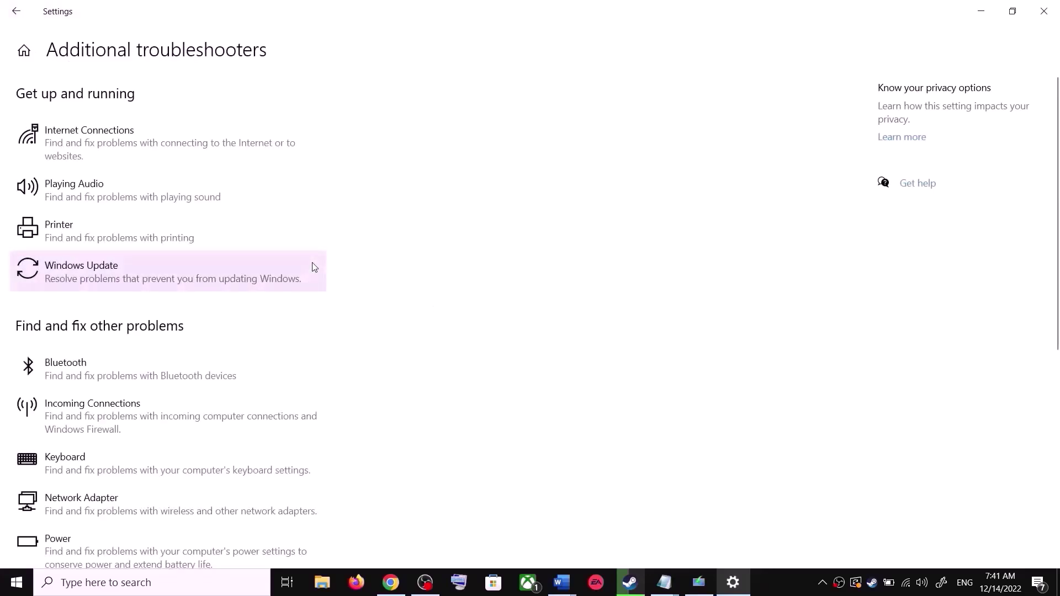
left_click(131, 279)
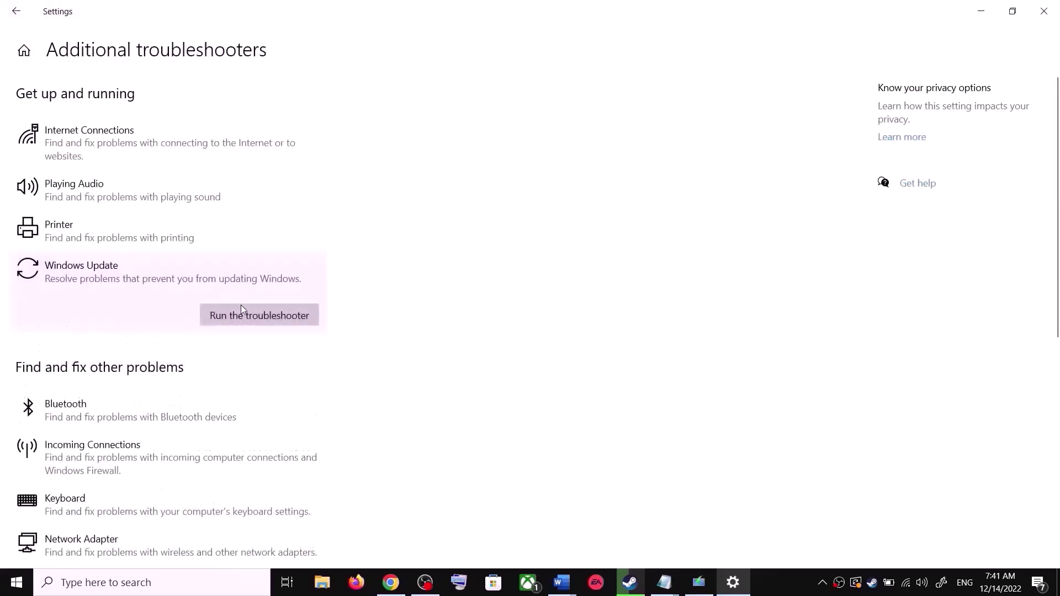
left_click(242, 312)
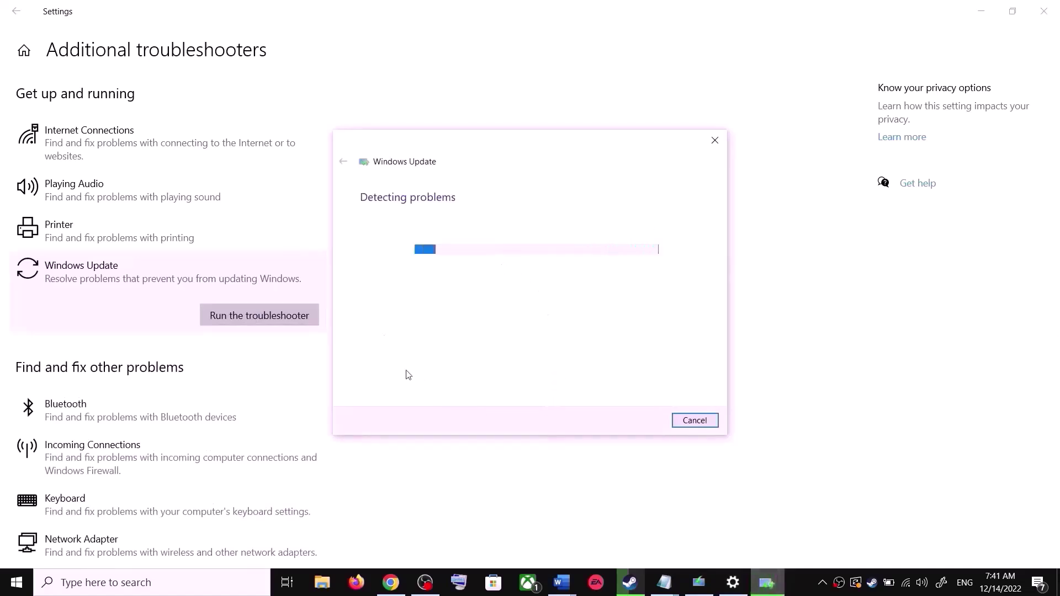
Step: Cancel the running Windows Update troubleshooter's Detecting problems dialog
key("super")
left_click(19, 552)
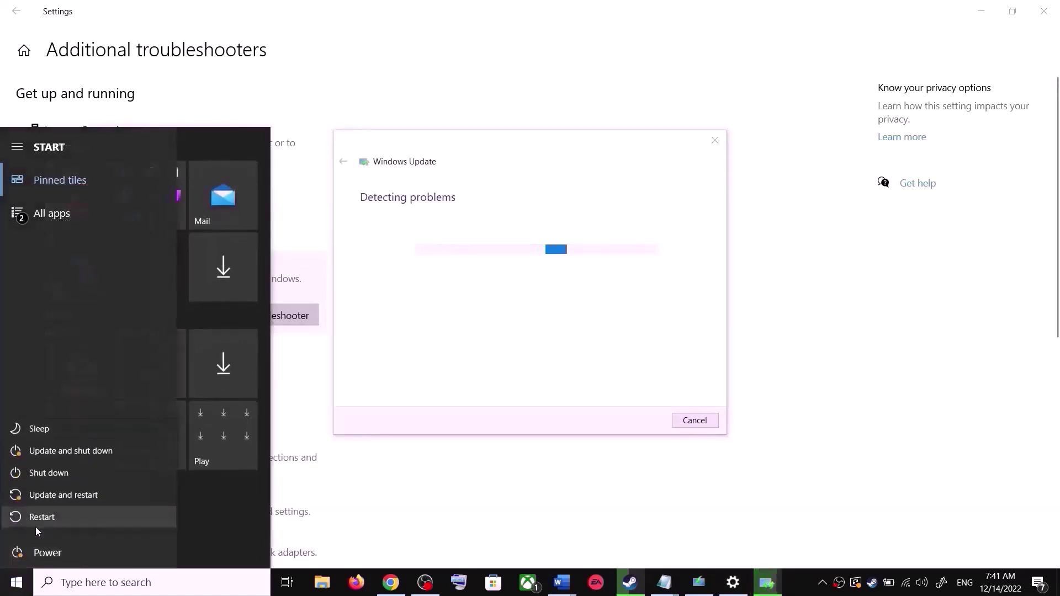
left_click(654, 214)
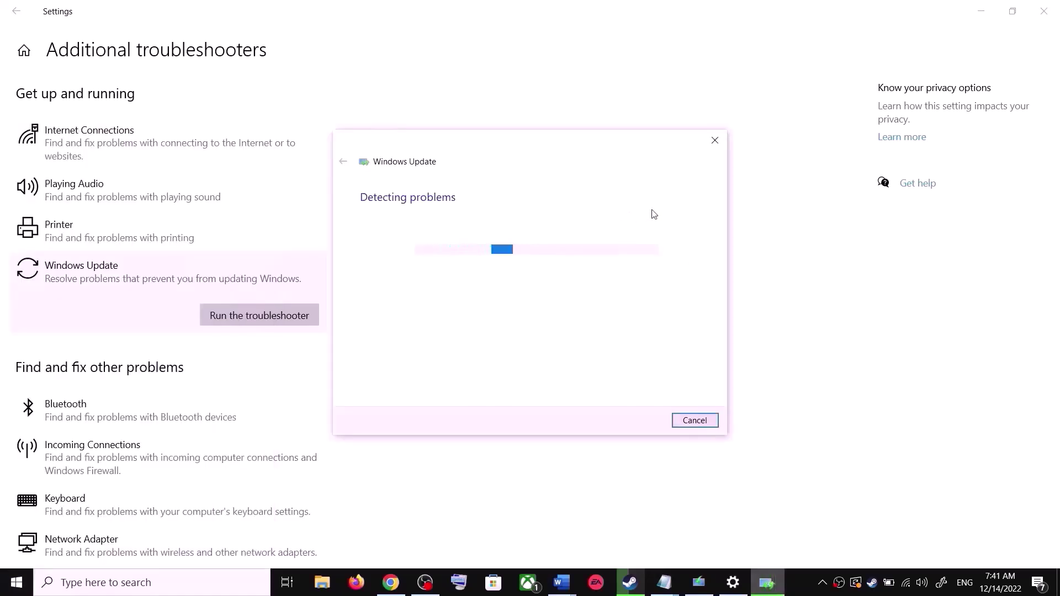
left_click(812, 236)
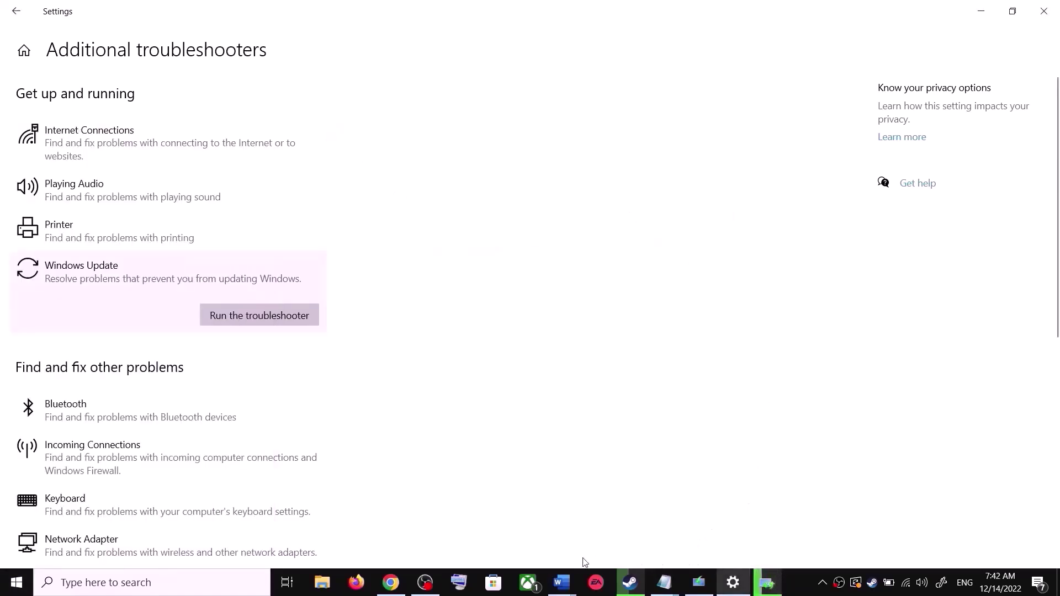
Step: Select the Microsoft download link under Step 2 in the Fix Update KB5015807 guide
mouse_move(561, 579)
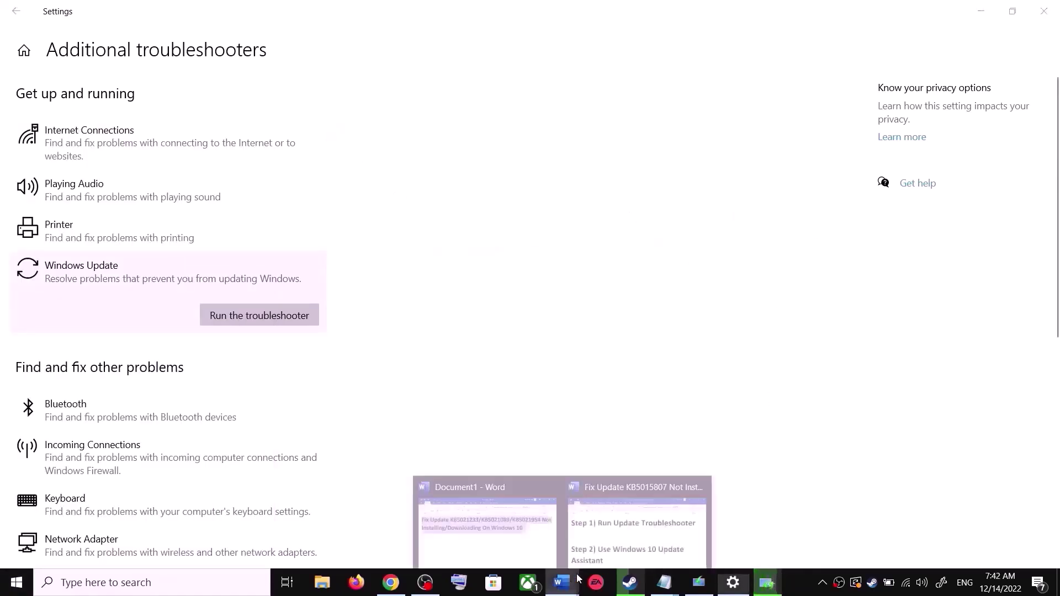
left_click(639, 500)
scroll(357, 365, "down", 1)
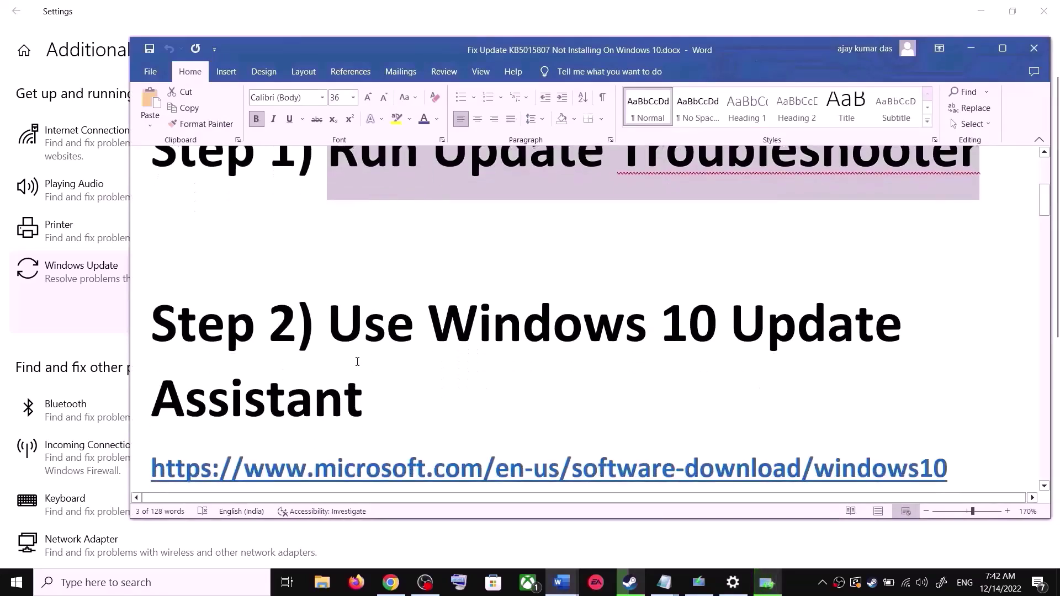
left_click_drag(328, 320, 369, 415)
scroll(663, 387, "down", 1)
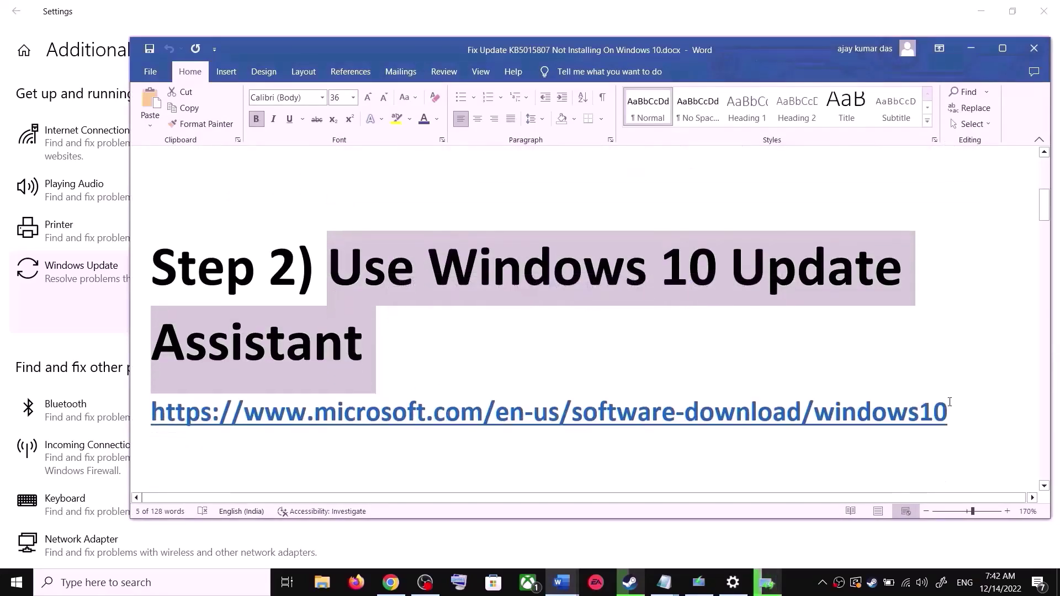
triple_click(625, 414)
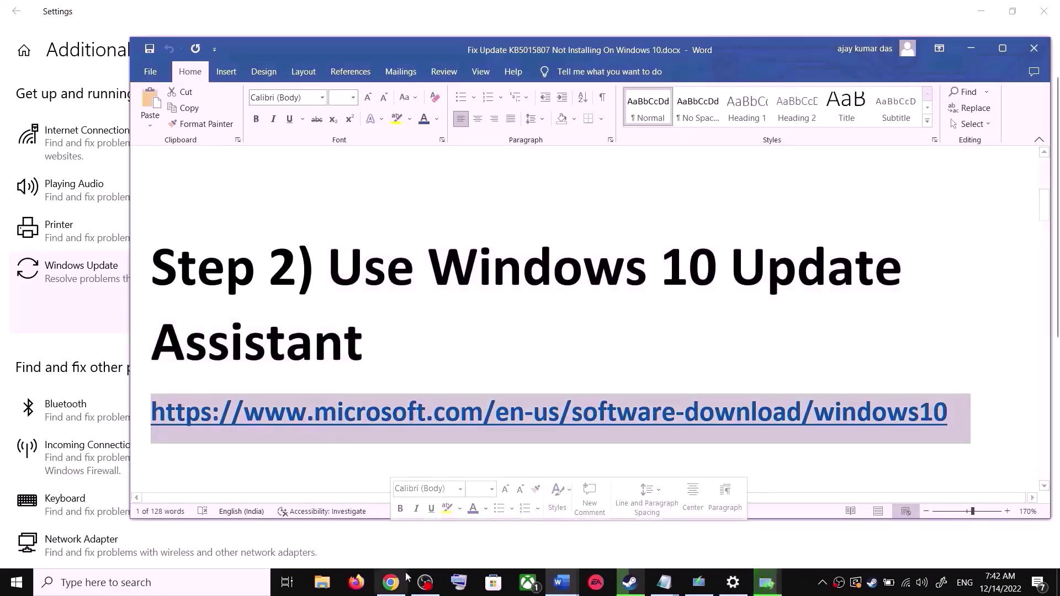
Step: Download the Windows 10 Update Assistant from the Download Windows 10 page
left_click(401, 589)
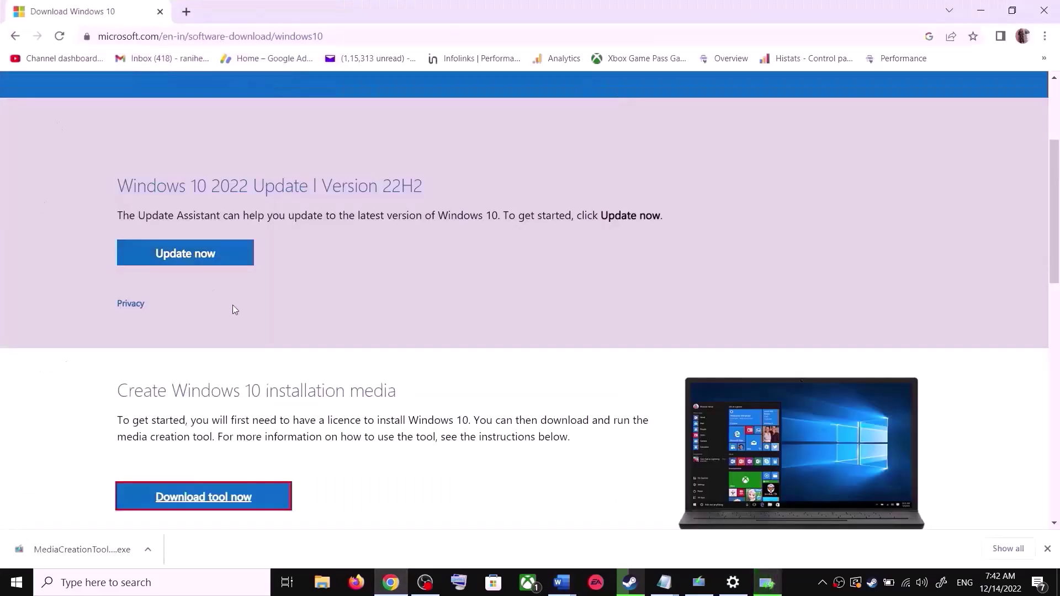
scroll(285, 179, "up", 3)
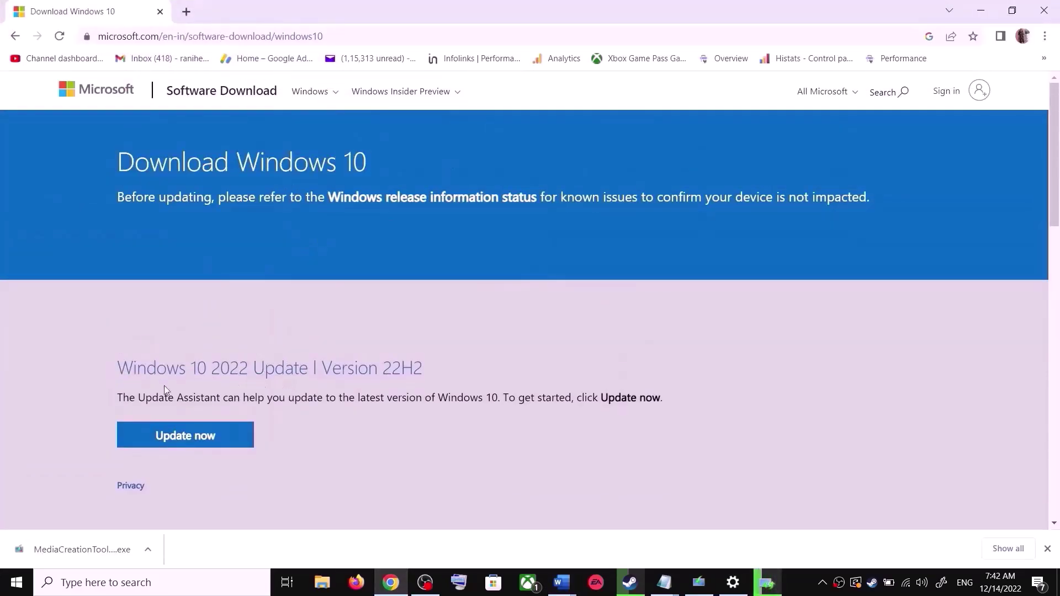
left_click_drag(136, 398, 220, 399)
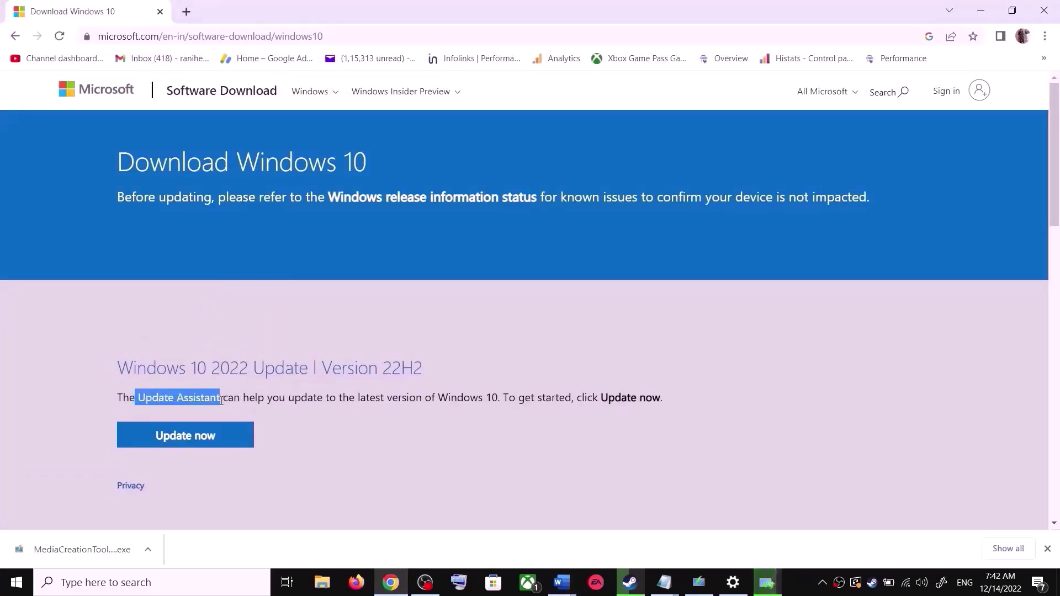
left_click(213, 439)
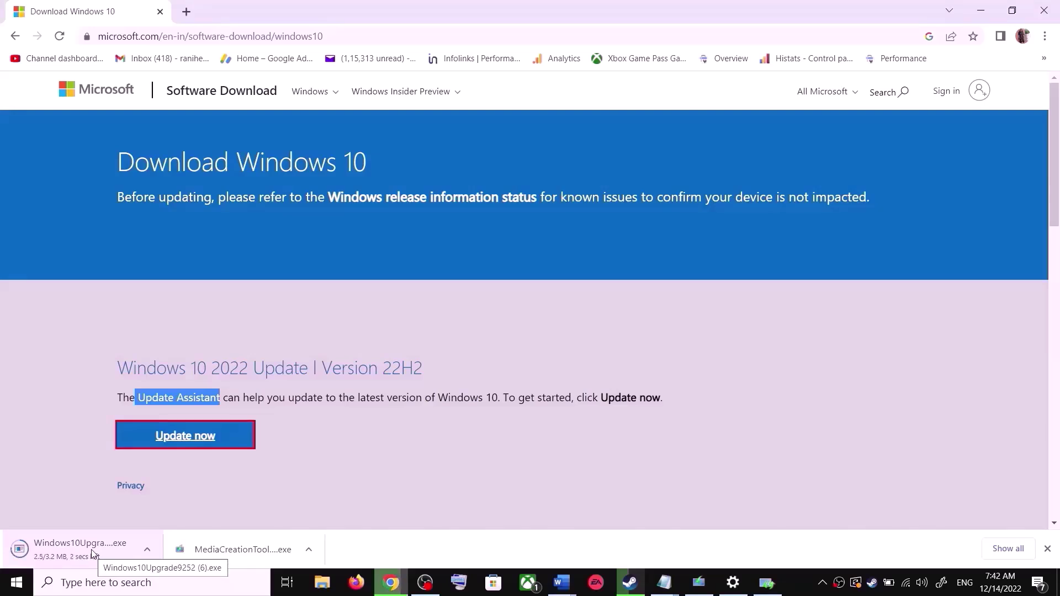
Step: Run Windows10Upgrade, which reports the latest Windows 10 is installed, and close it
left_click(68, 554)
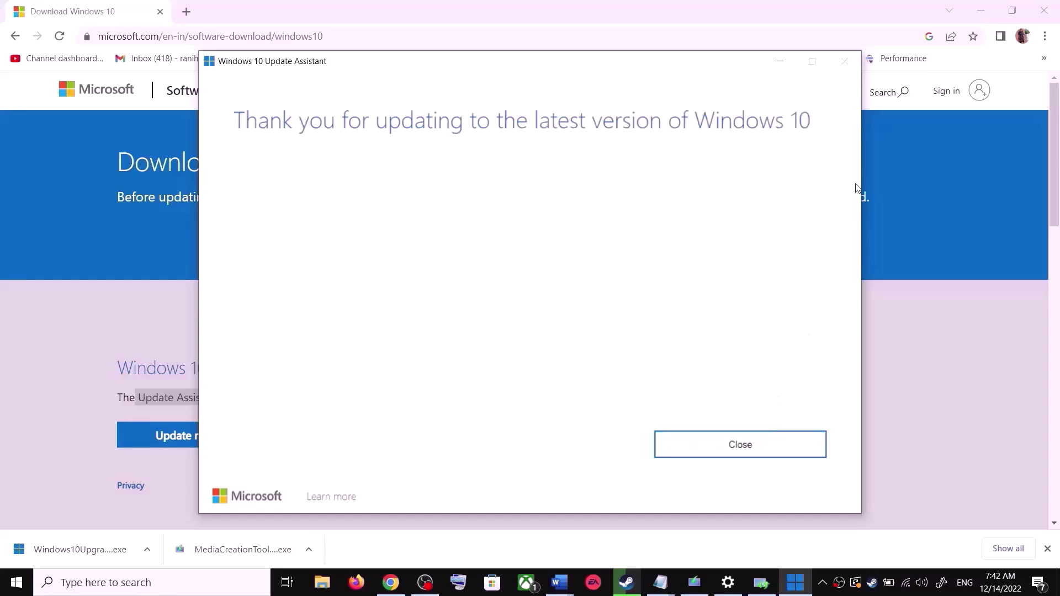
left_click(772, 447)
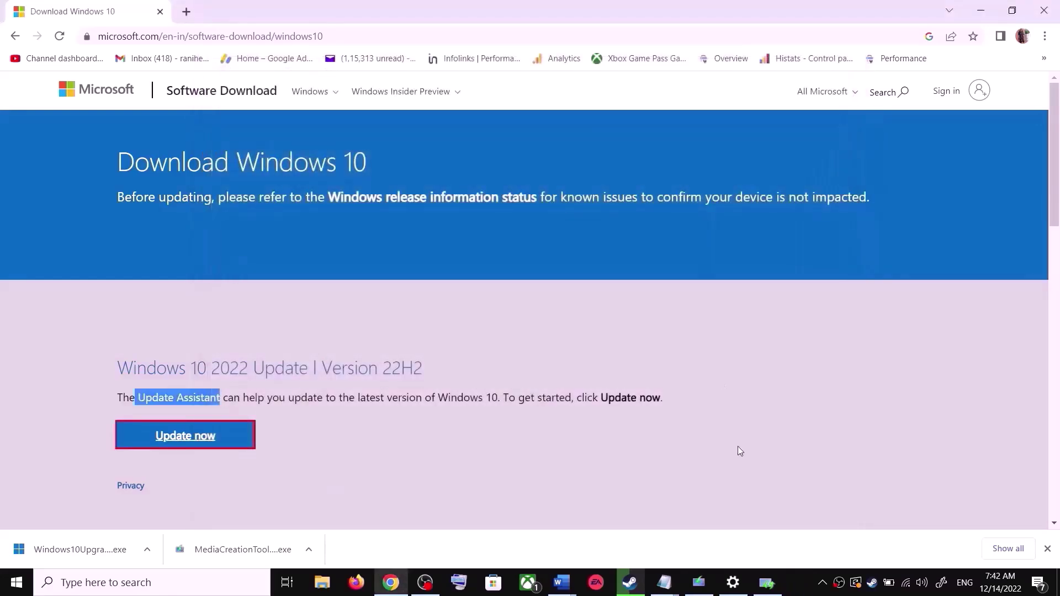
left_click(562, 583)
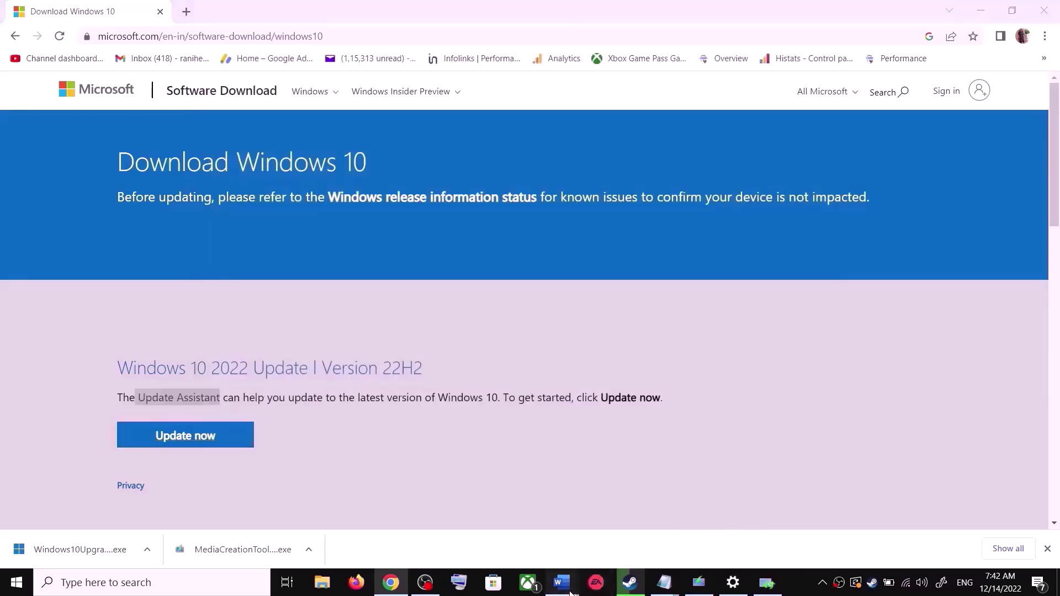
Step: Copy the Step 3 commands from SC config to net start appidsvc, then search for Notepad
left_click(635, 517)
scroll(436, 368, "down", 5)
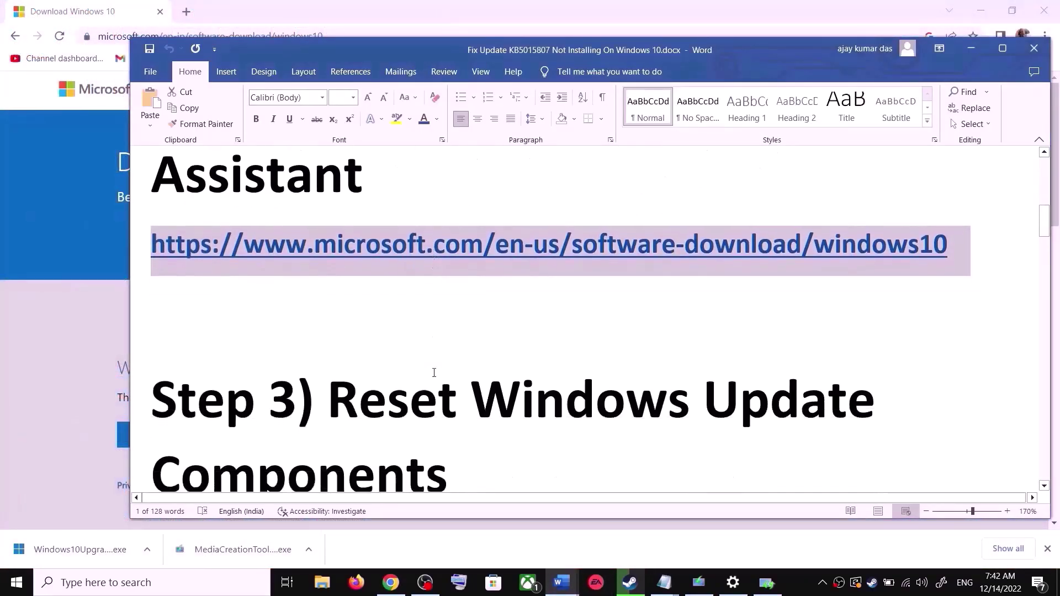
left_click_drag(329, 343, 448, 419)
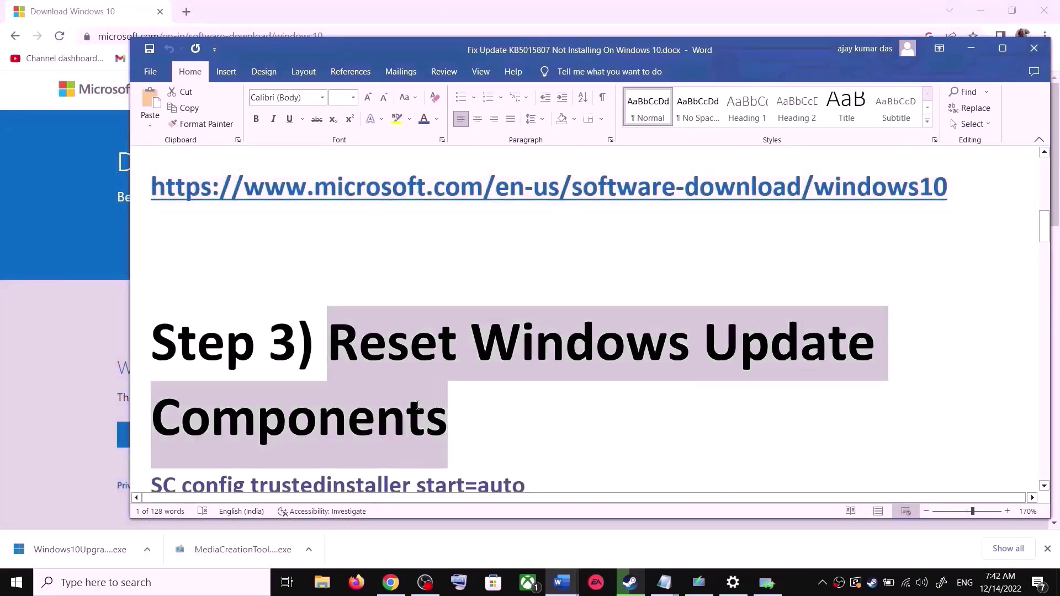
scroll(457, 397, "down", 2)
left_click(153, 370)
left_click_drag(153, 370, 340, 447)
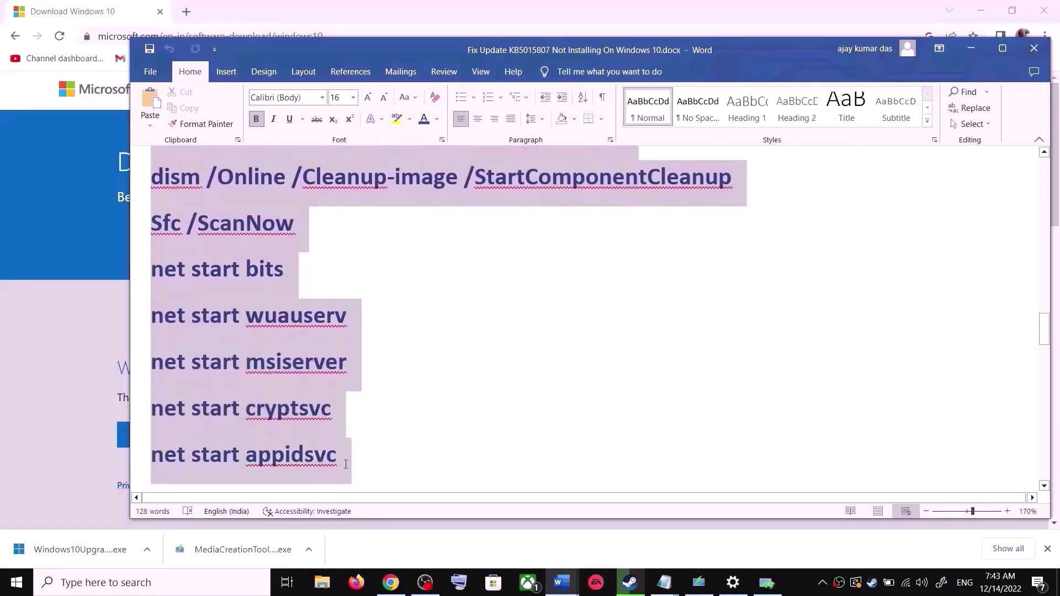
scroll(331, 386, "down", 1)
right_click(282, 310)
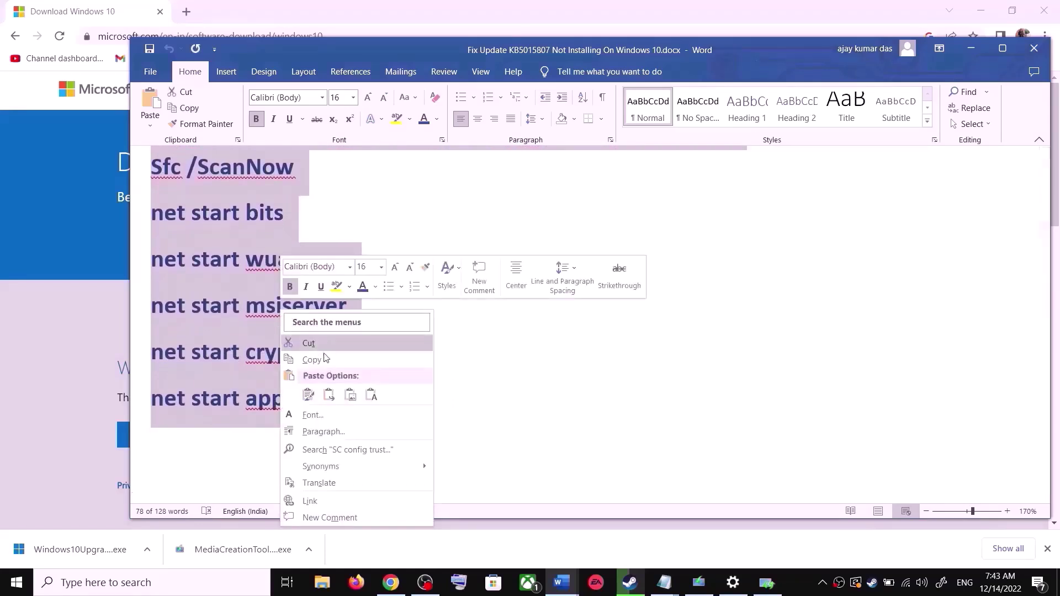
left_click(326, 362)
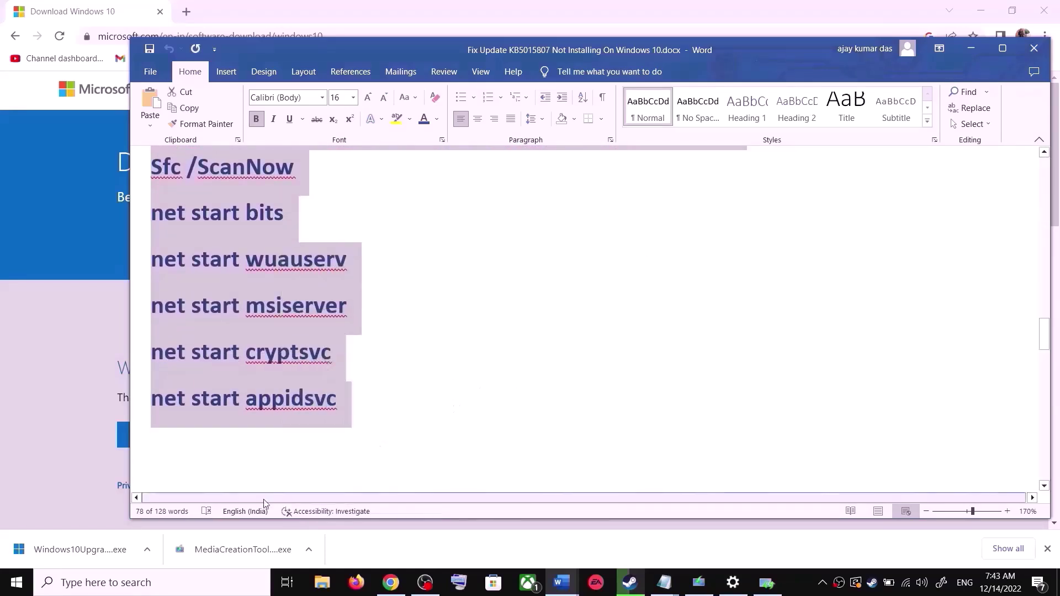
left_click(186, 582)
Step: Launch Notepad and paste the Windows Update reset commands
type("ote")
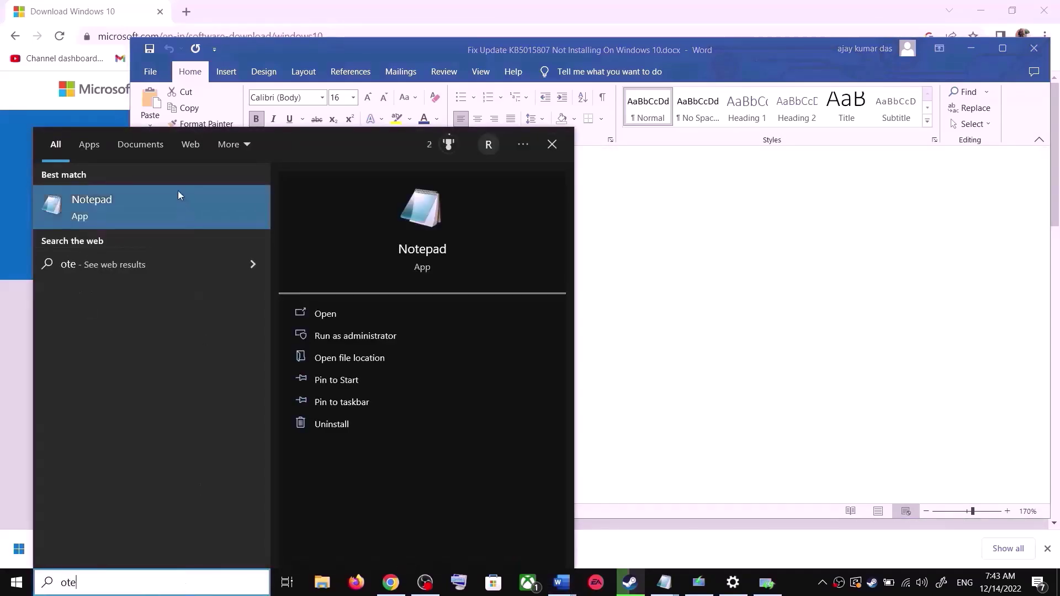
left_click(178, 193)
key("ctrl+v")
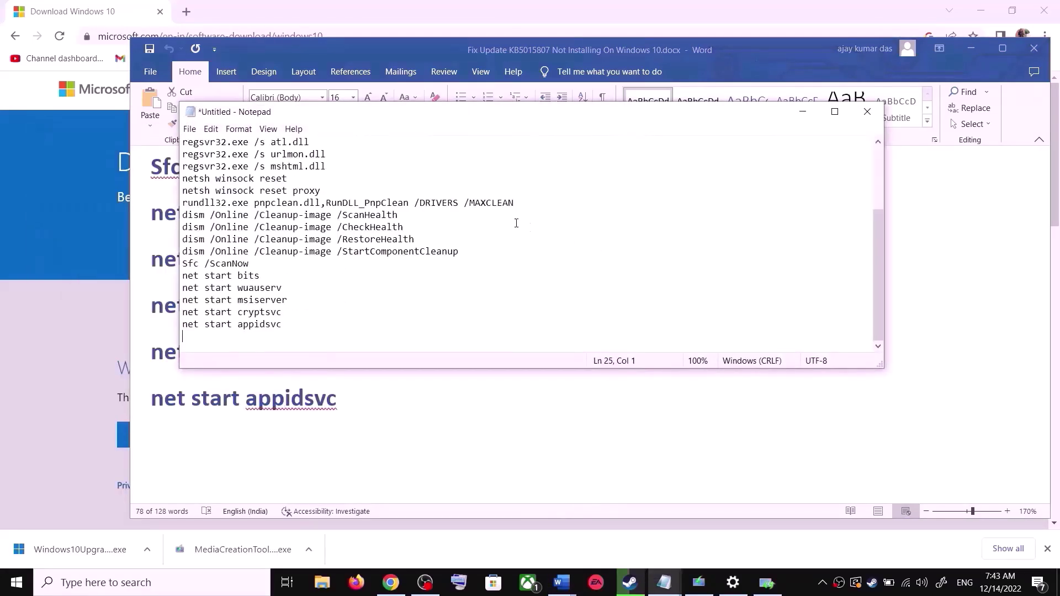
scroll(326, 257, "up", 3)
Step: Save the script to the Desktop as Wufix.bat with file type All Files
left_click(190, 129)
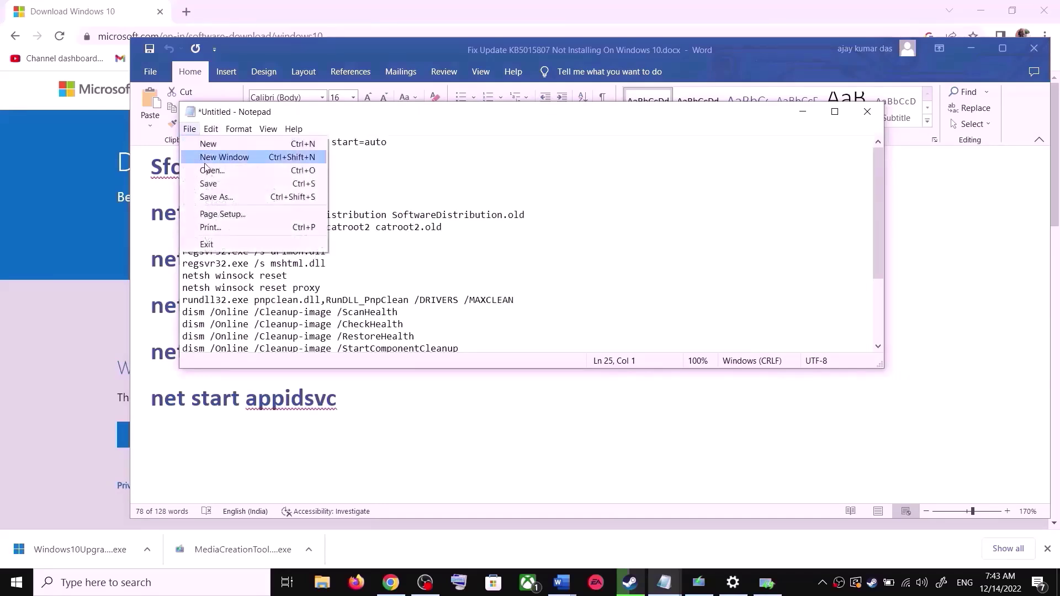
left_click(265, 192)
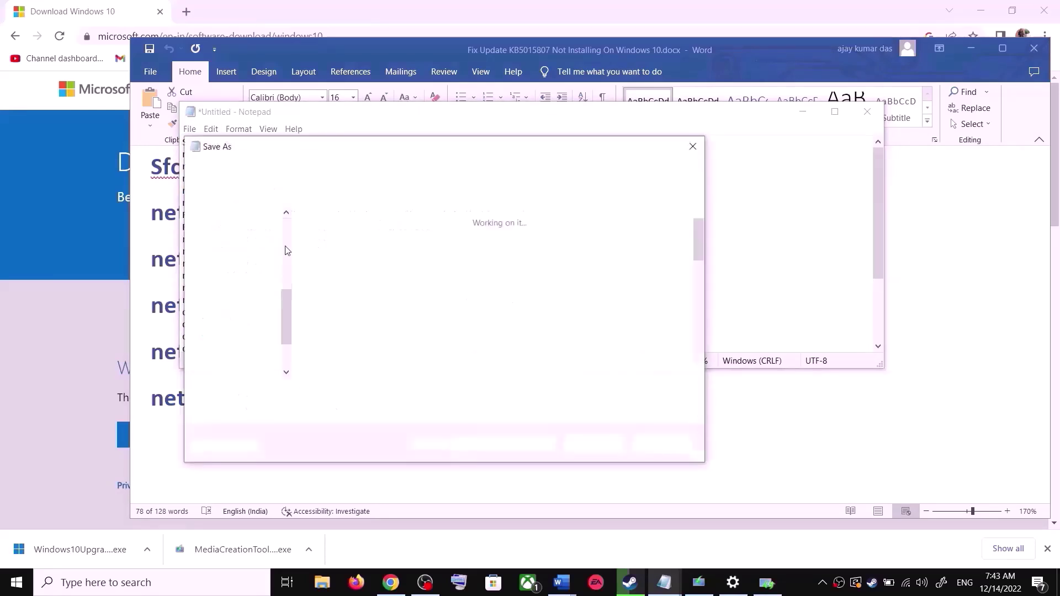
left_click(246, 259)
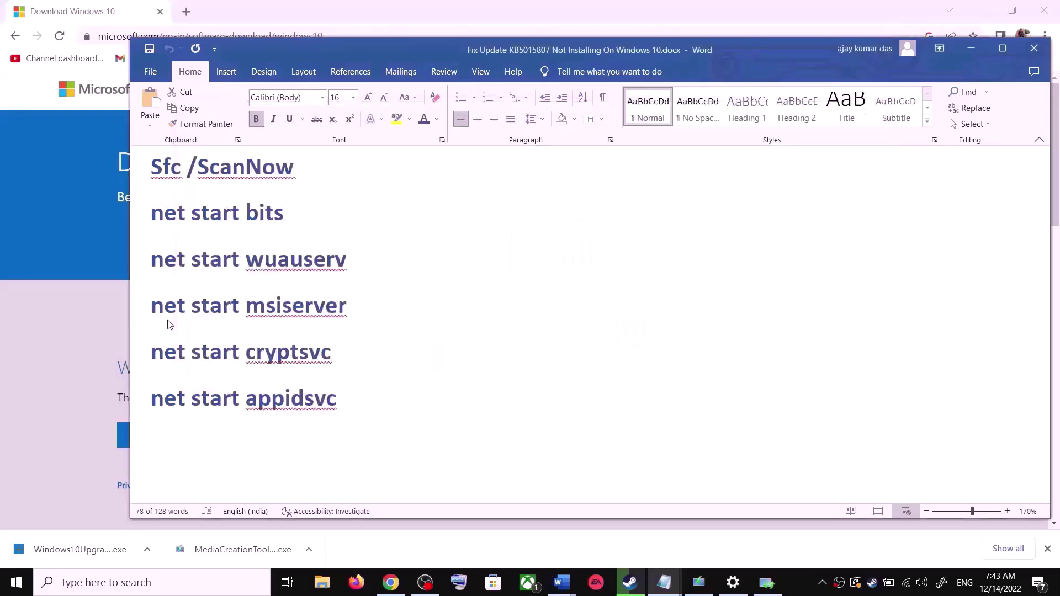
scroll(283, 345, "down", 5)
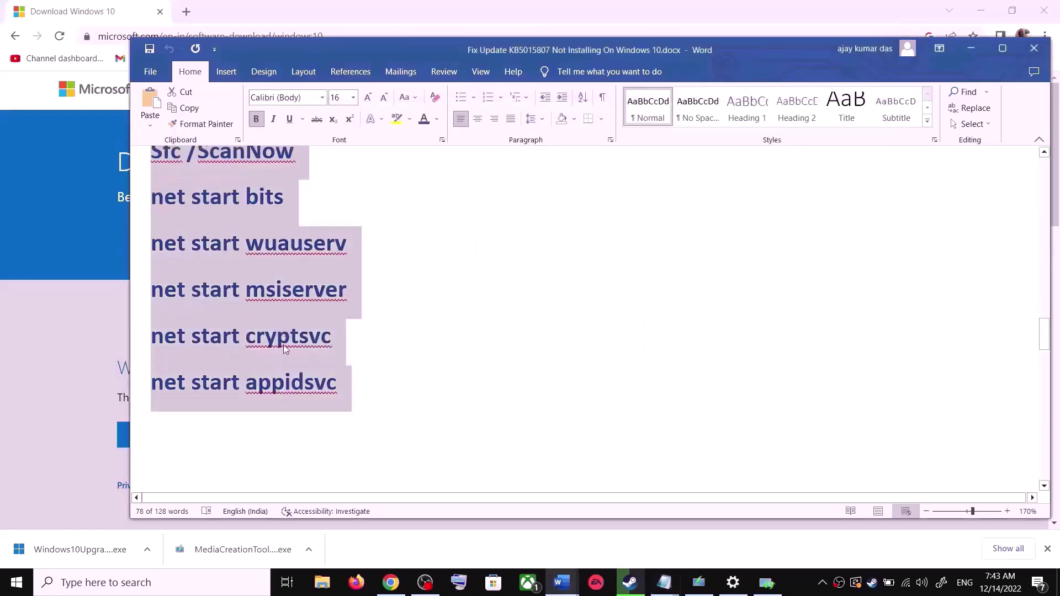
left_click_drag(592, 389, 349, 386)
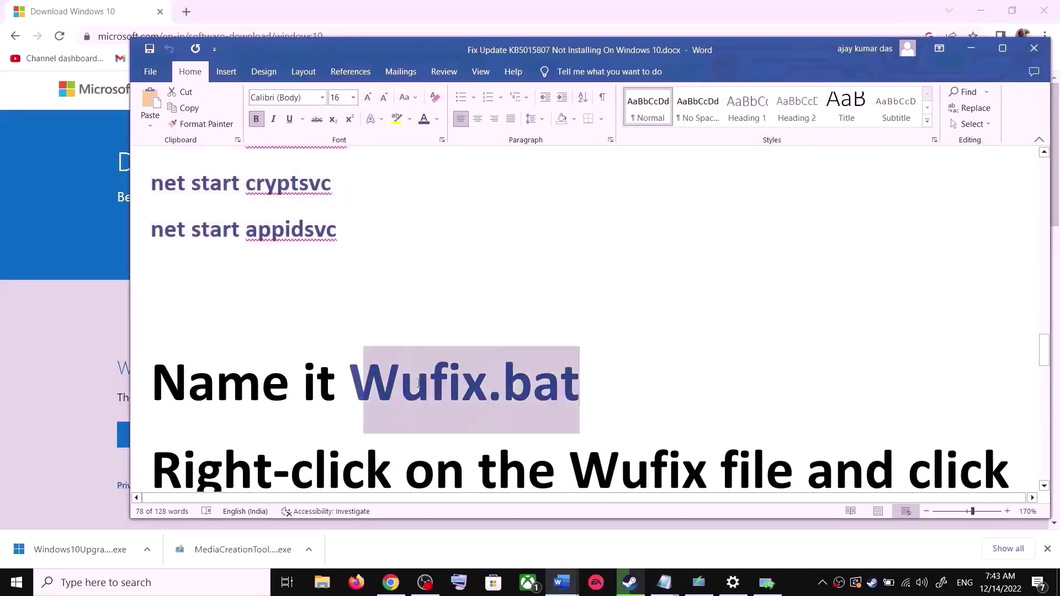
key("ctrl+c")
key("alt+Tab")
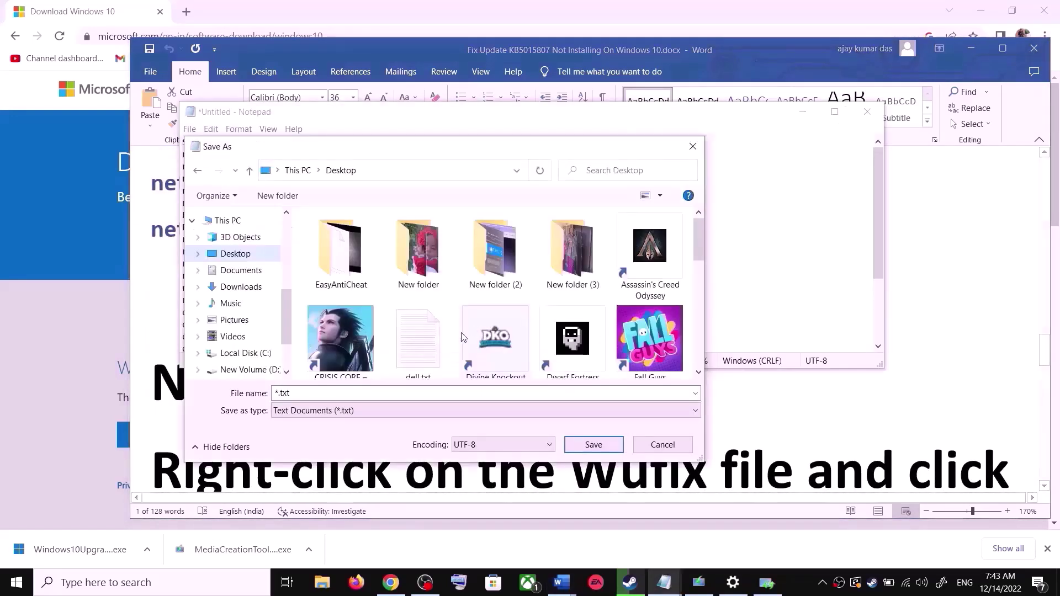
double_click(385, 392)
key("ctrl+v")
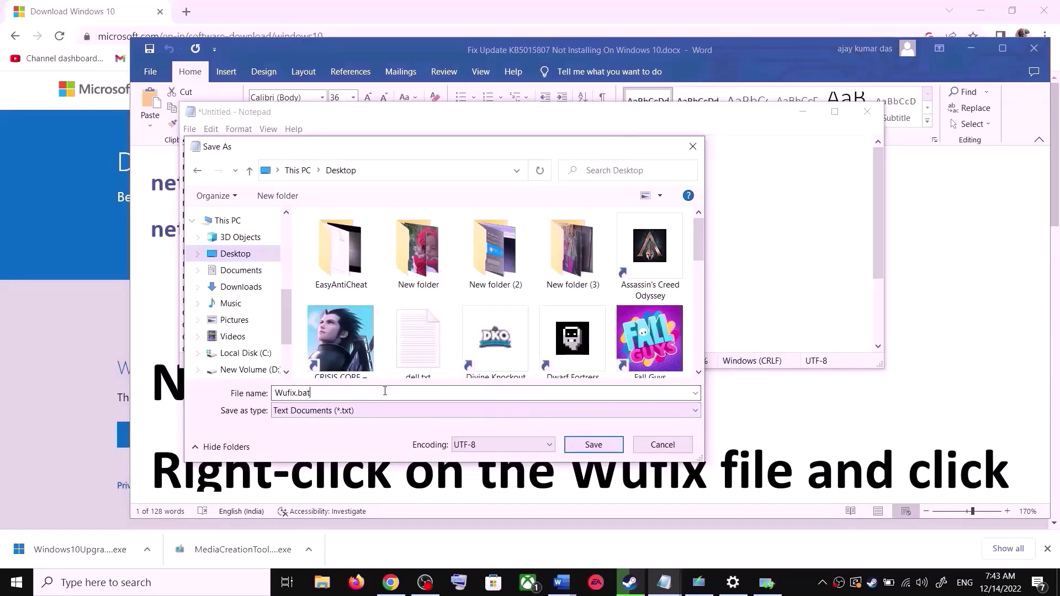
left_click(317, 419)
left_click(302, 435)
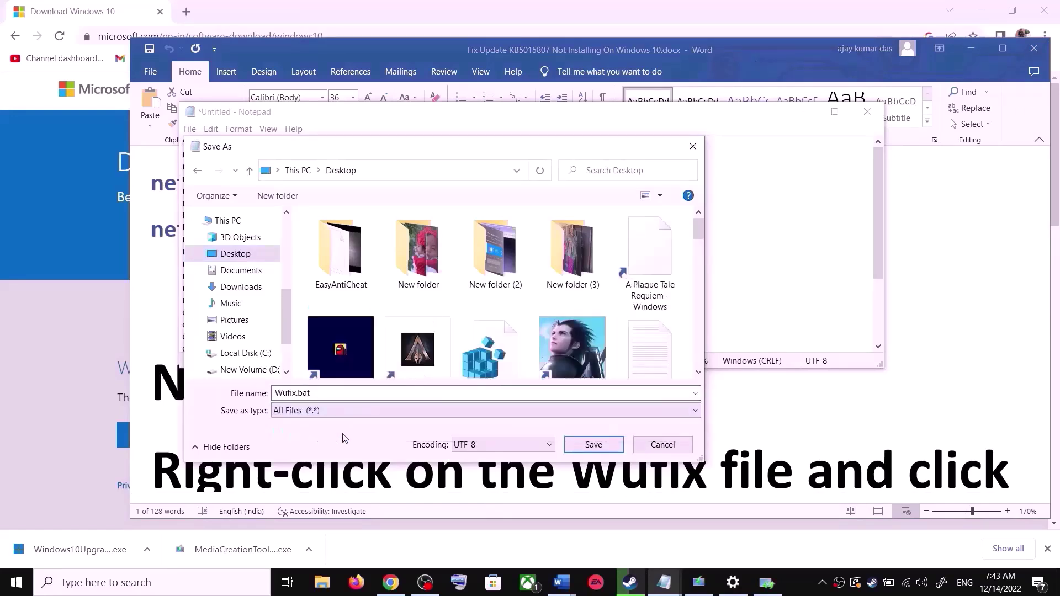
left_click(604, 445)
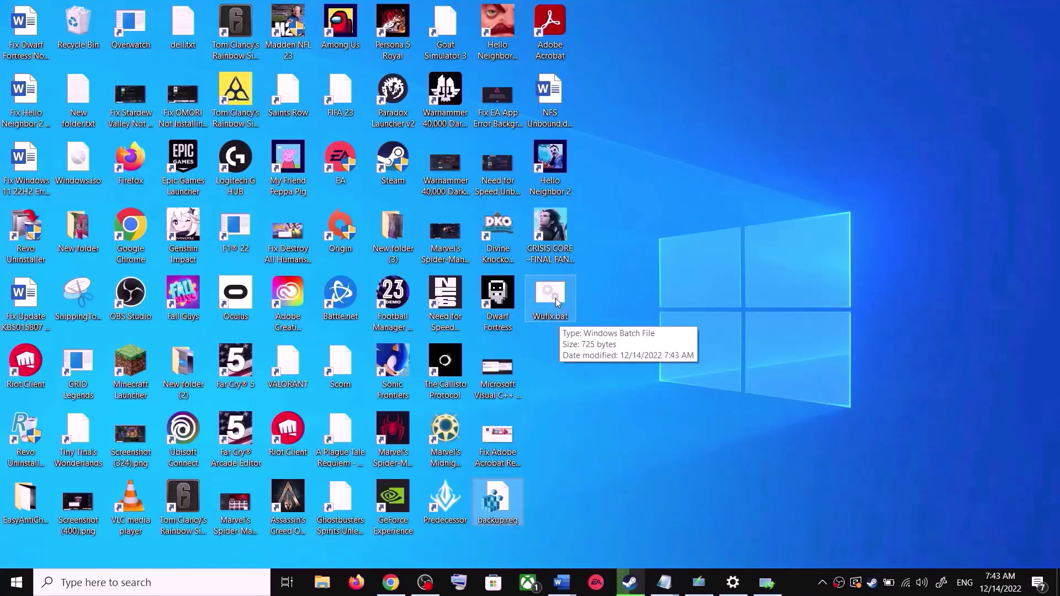
Step: Run Wufix.bat as administrator and move its Command Prompt window to the centre
right_click(556, 301)
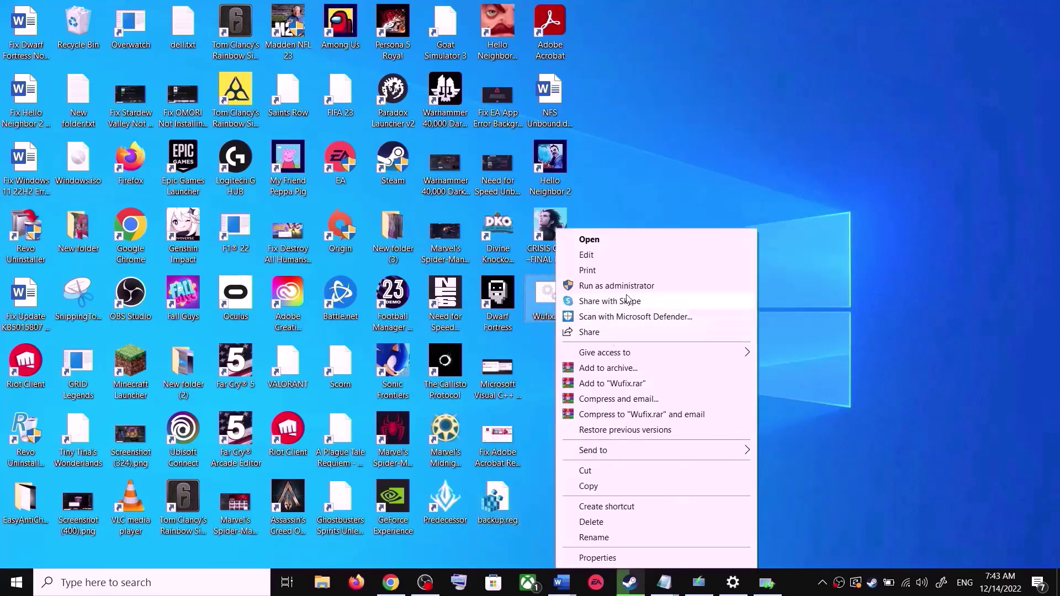
left_click(631, 190)
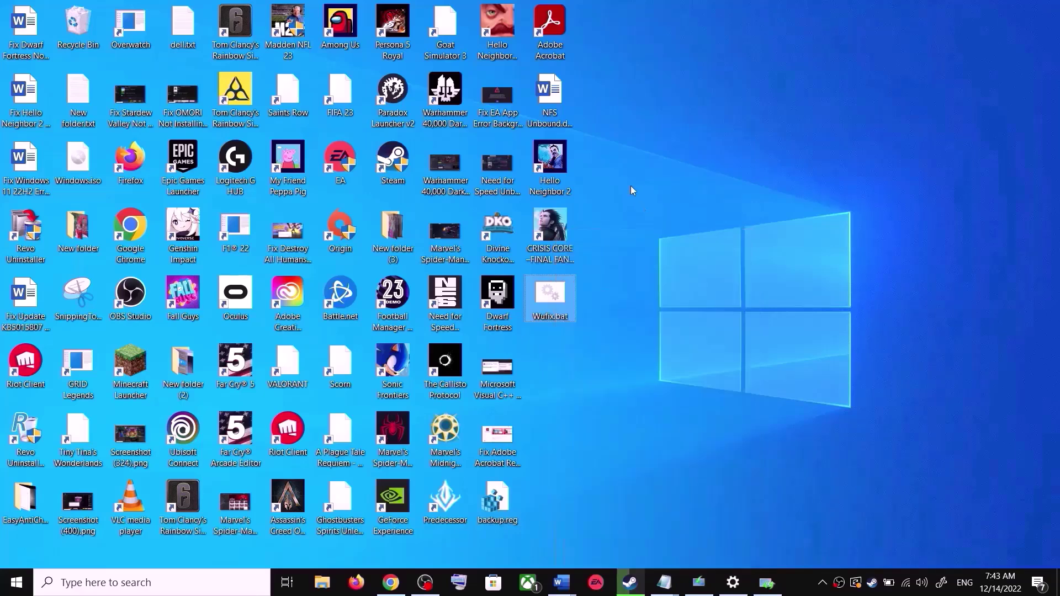
right_click(548, 303)
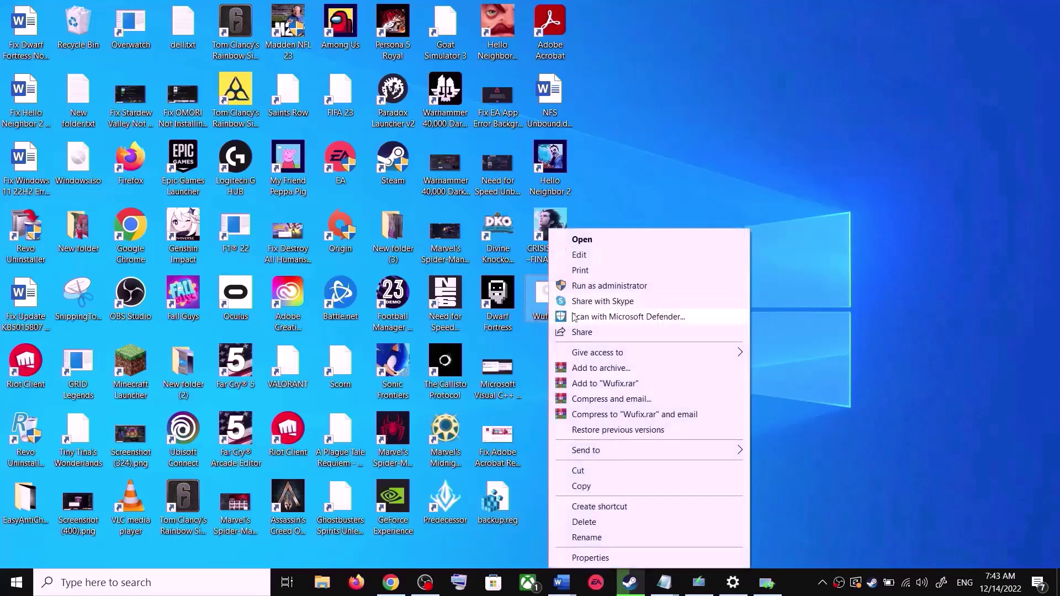
left_click(623, 287)
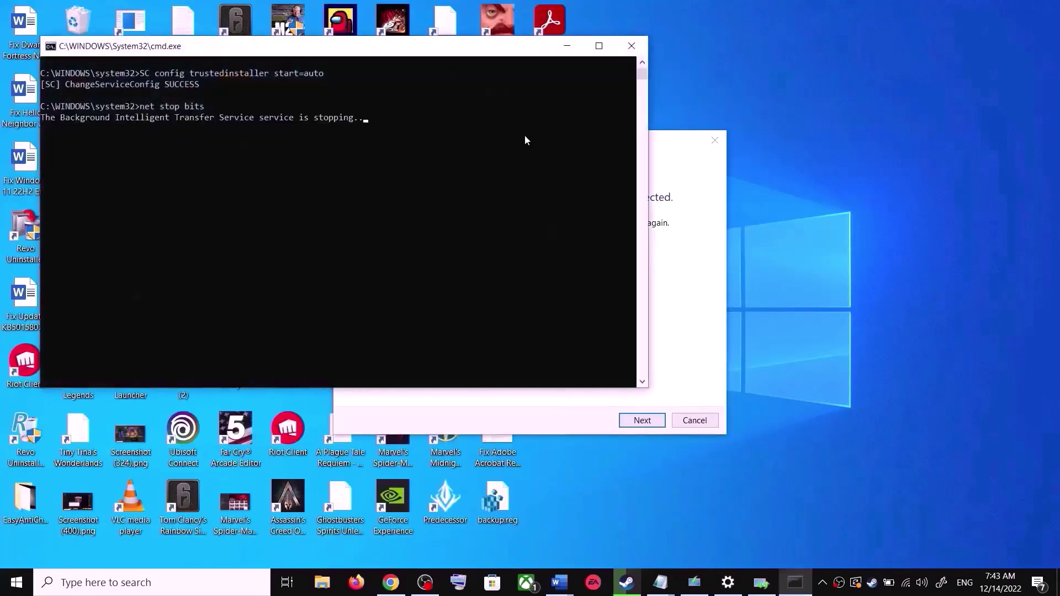
left_click_drag(480, 49, 602, 150)
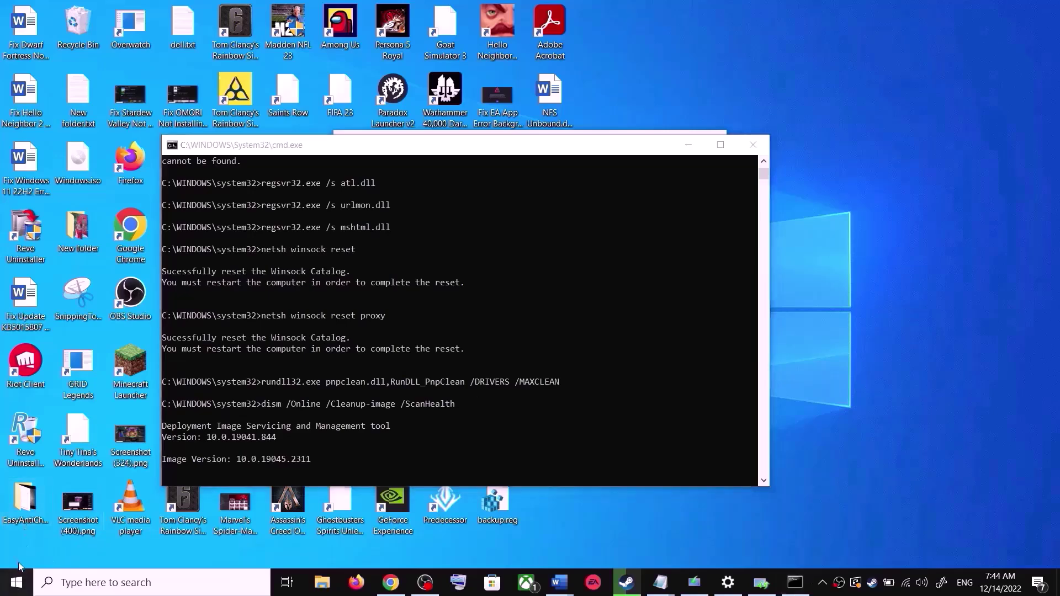
Step: Close the Settings window from the taskbar and bring the Word guide back
left_click(17, 581)
left_click(32, 553)
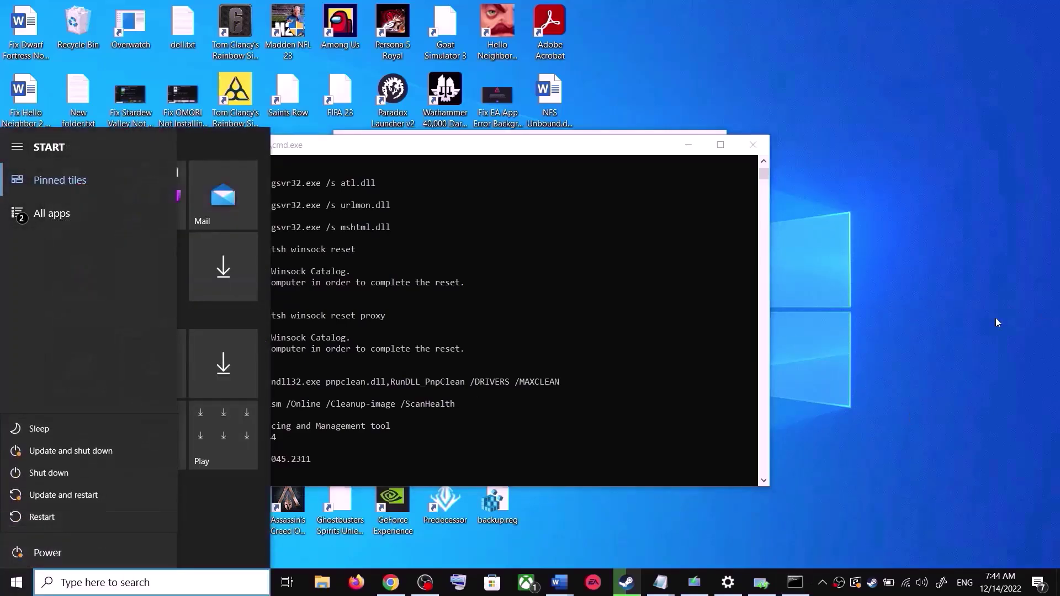
left_click(878, 374)
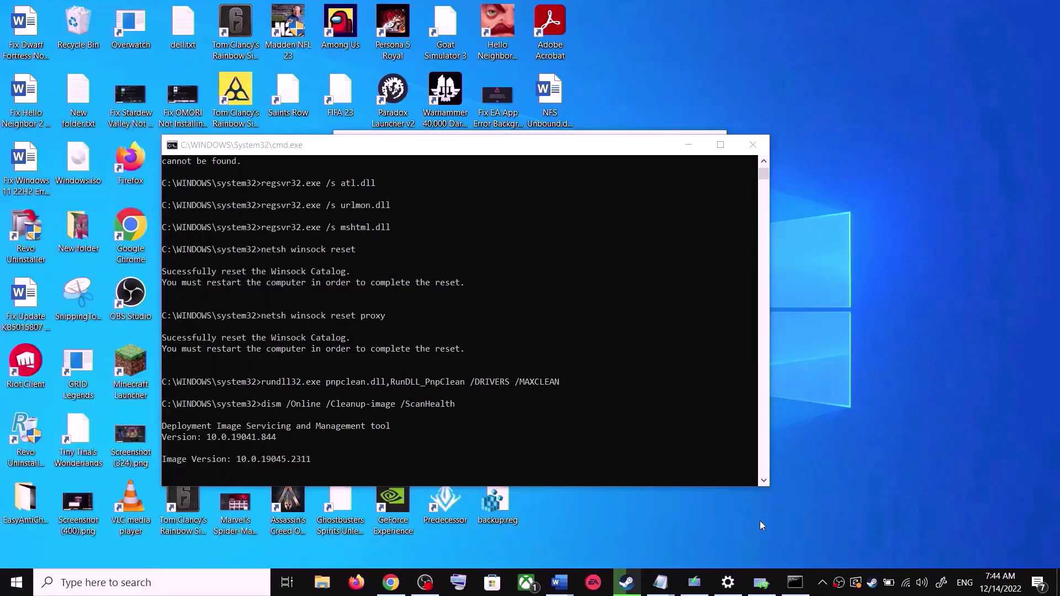
right_click(726, 592)
left_click(690, 552)
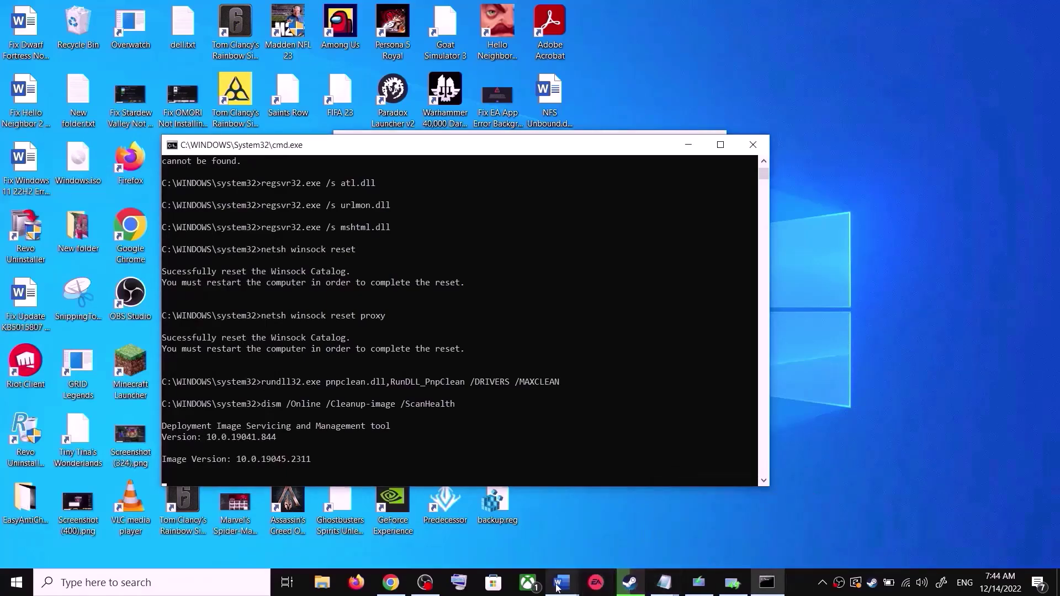
mouse_move(558, 588)
left_click(933, 538)
Step: Select the Step 4 'Use Media Creation Tool' heading in the guide, then switch to Chrome
scroll(532, 360, "down", 2)
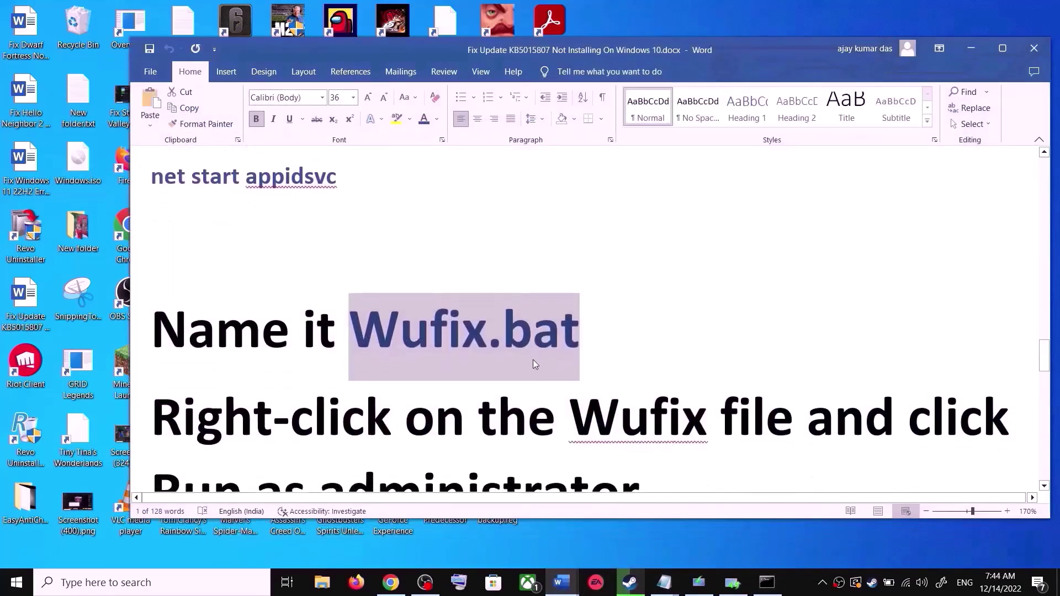
scroll(533, 359, "down", 5)
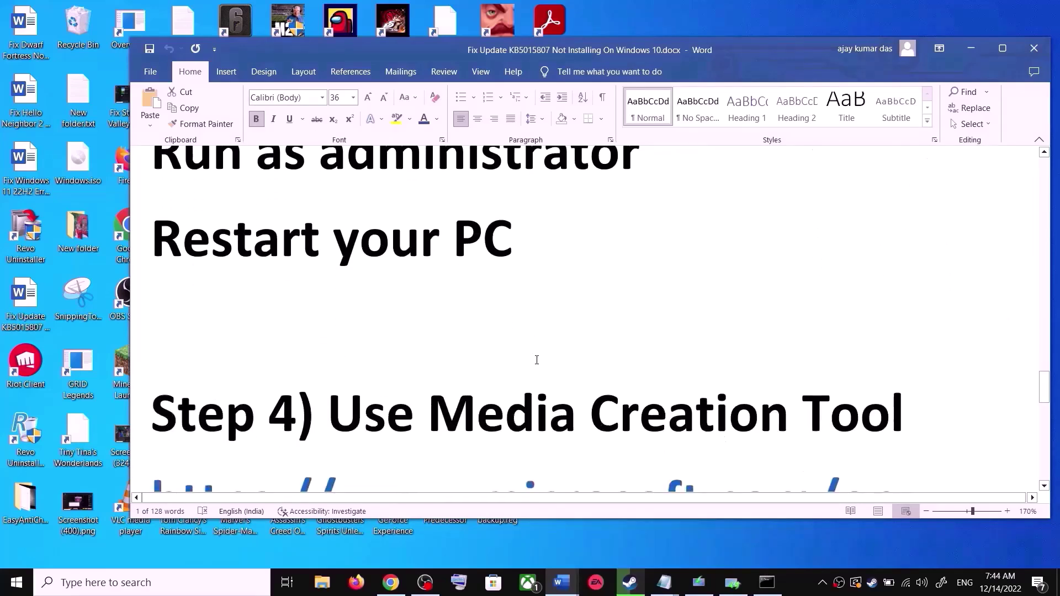
scroll(537, 360, "down", 1)
left_click(538, 358)
key("ctrl+Left")
key("ctrl+Left")
key("shift+End")
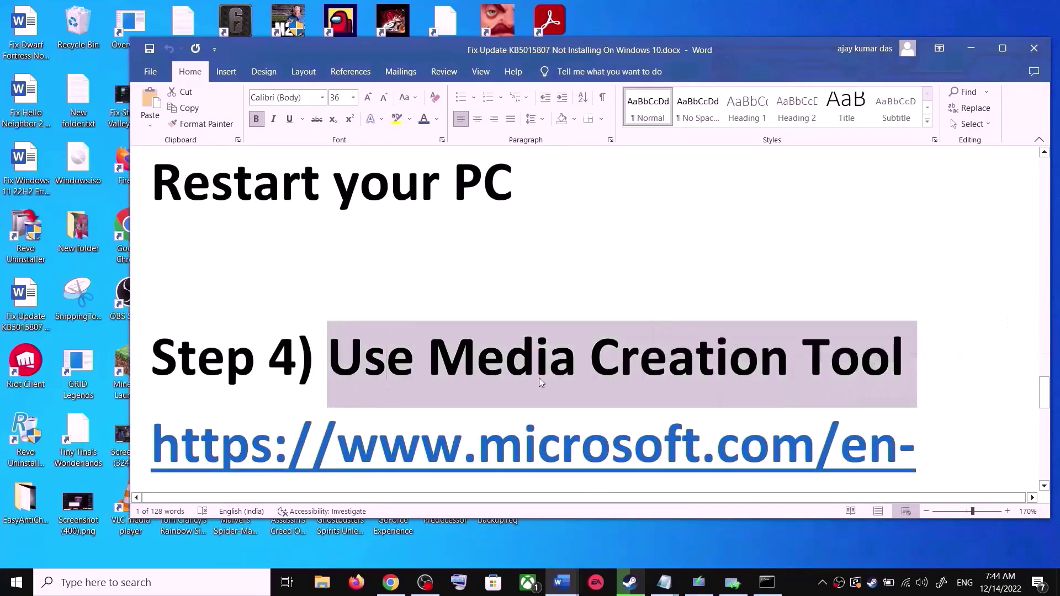
scroll(541, 382, "down", 3)
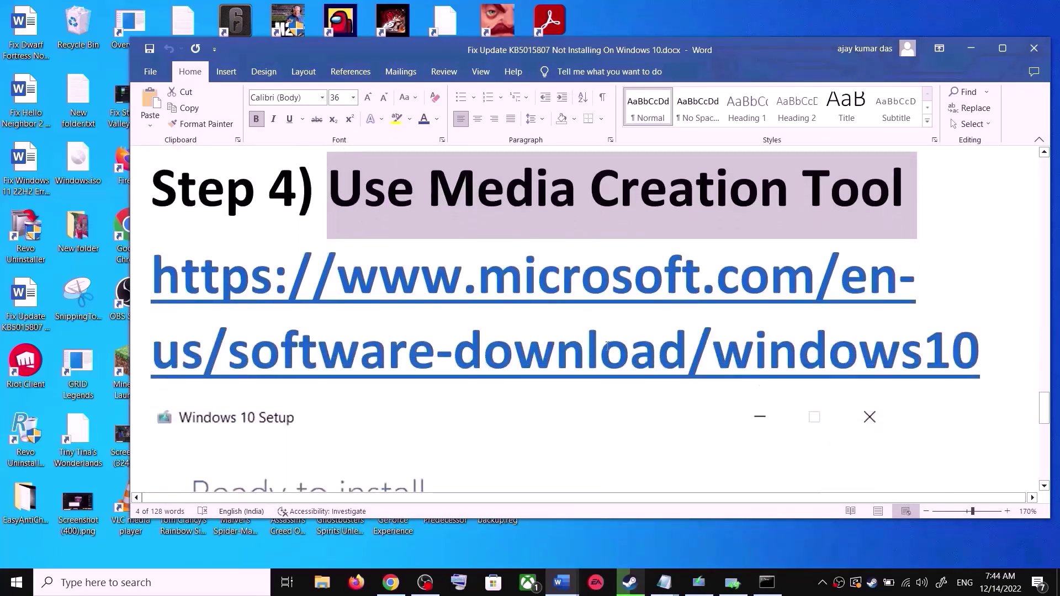
left_click(608, 344, "ctrl")
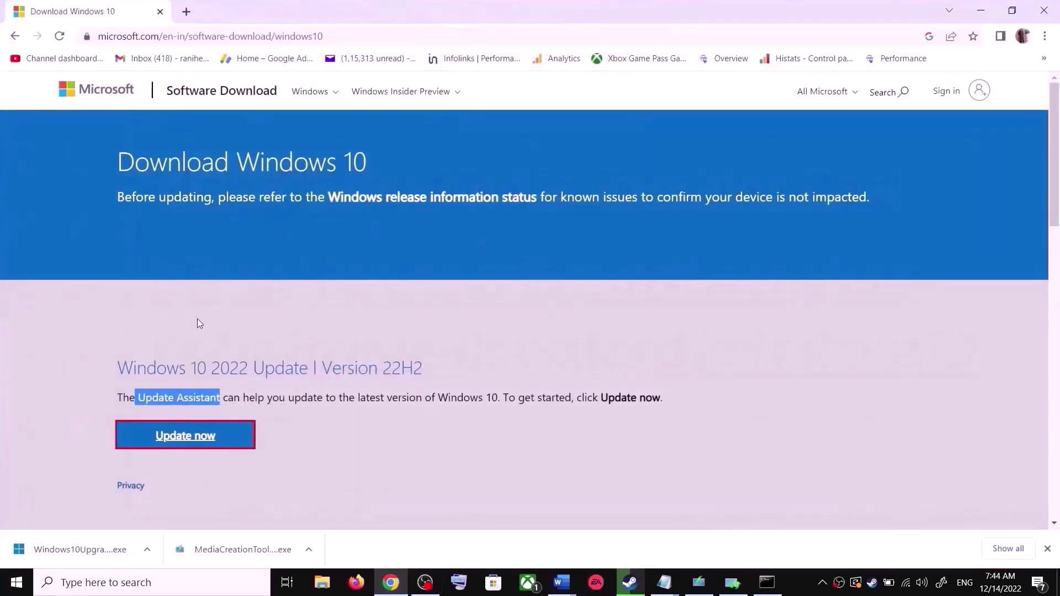
Step: Run the Media Creation Tool, accept the licence, and choose Upgrade this PC now
scroll(204, 327, "down", 5)
left_click_drag(126, 343, 220, 343)
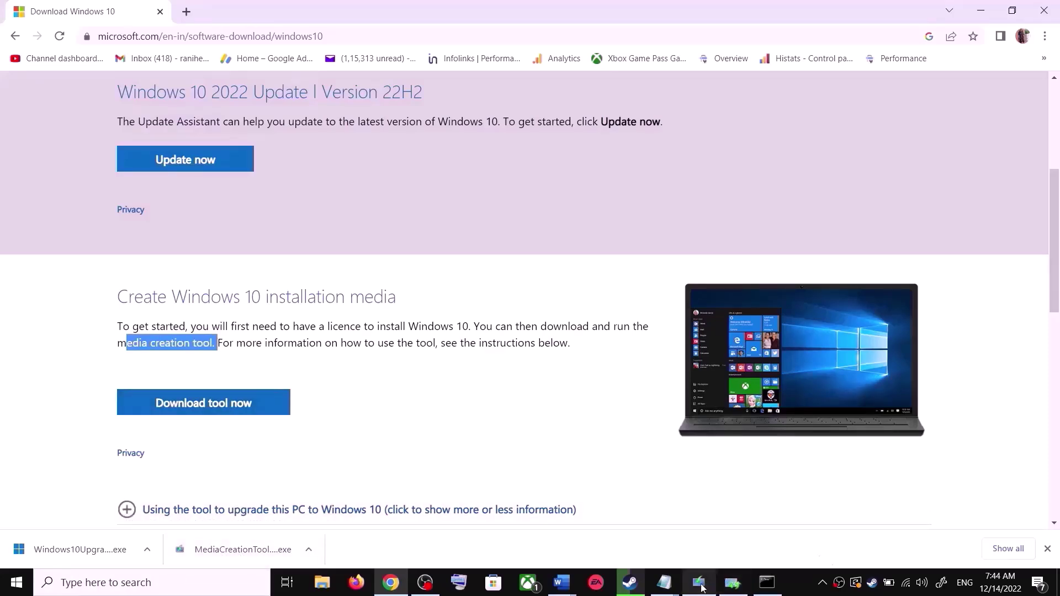
left_click(696, 454)
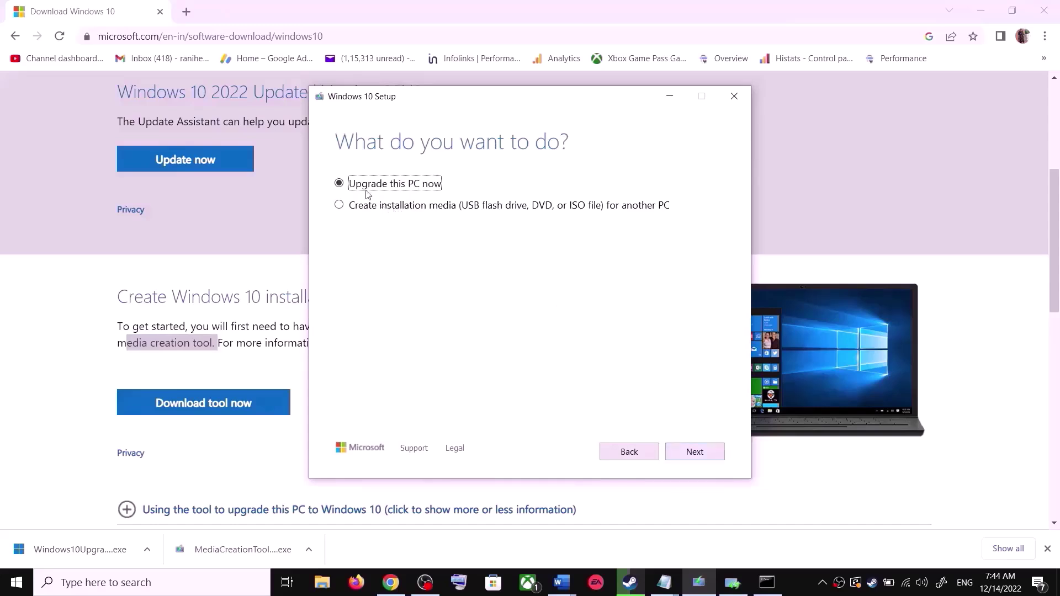
left_click(703, 454)
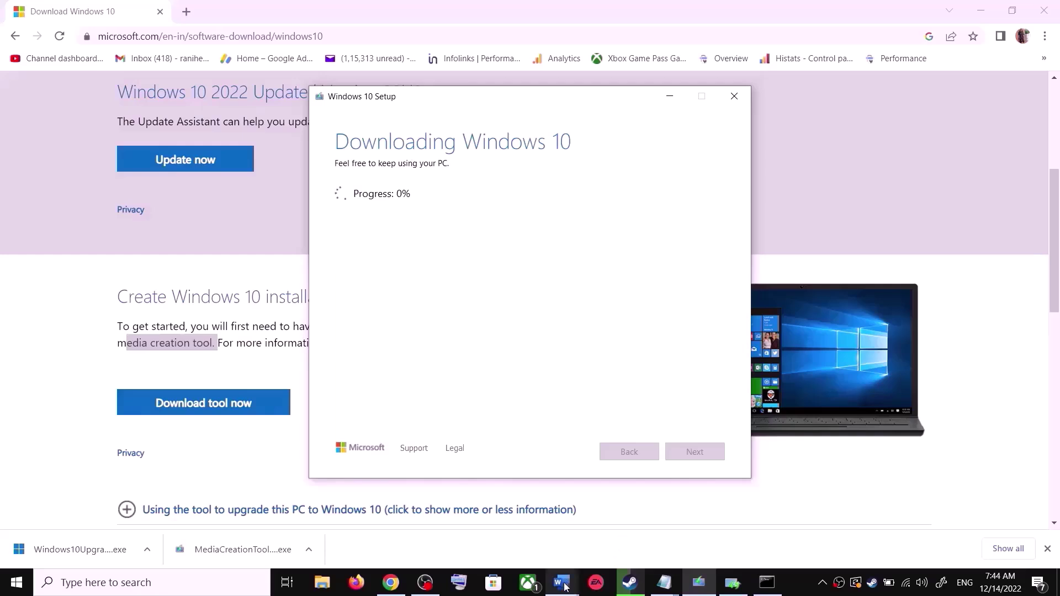
mouse_move(566, 584)
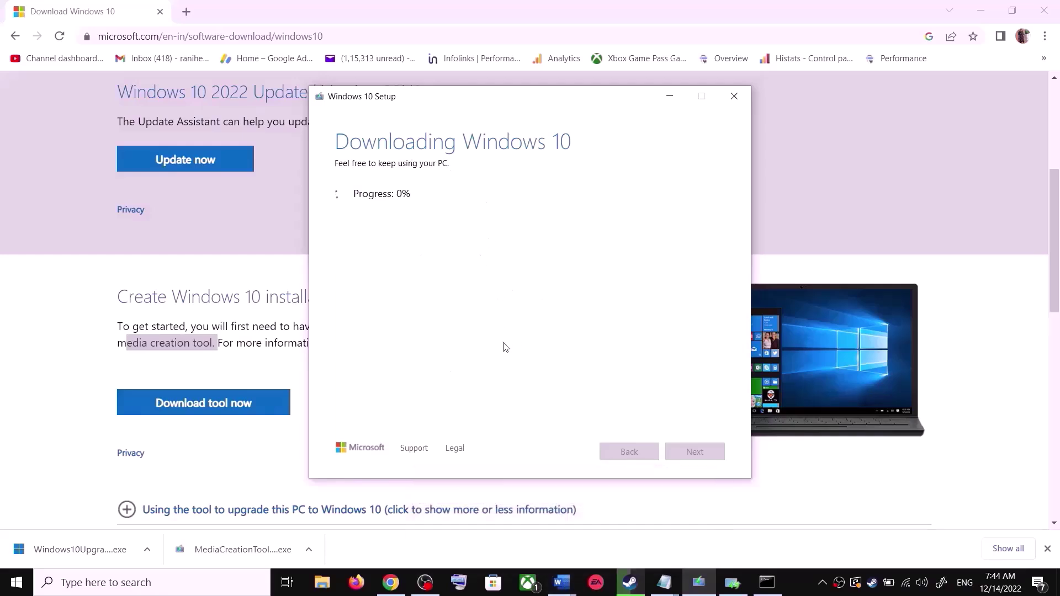
left_click(570, 590)
Step: Maximize the Word guide and scroll to the Windows 10 Setup 'Ready to install' screenshot
scroll(734, 350, "down", 3)
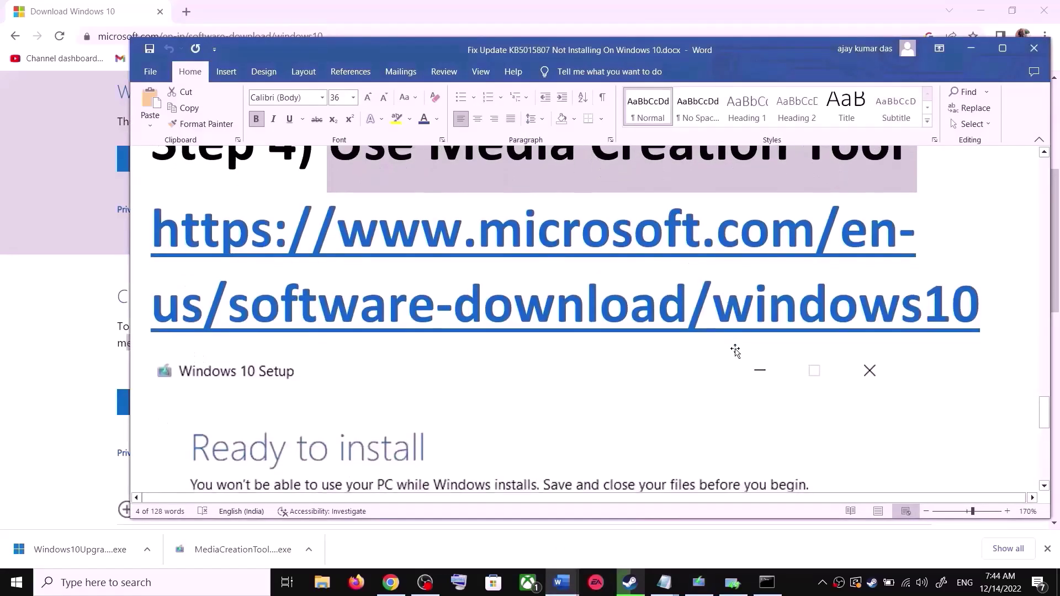
left_click(1002, 48)
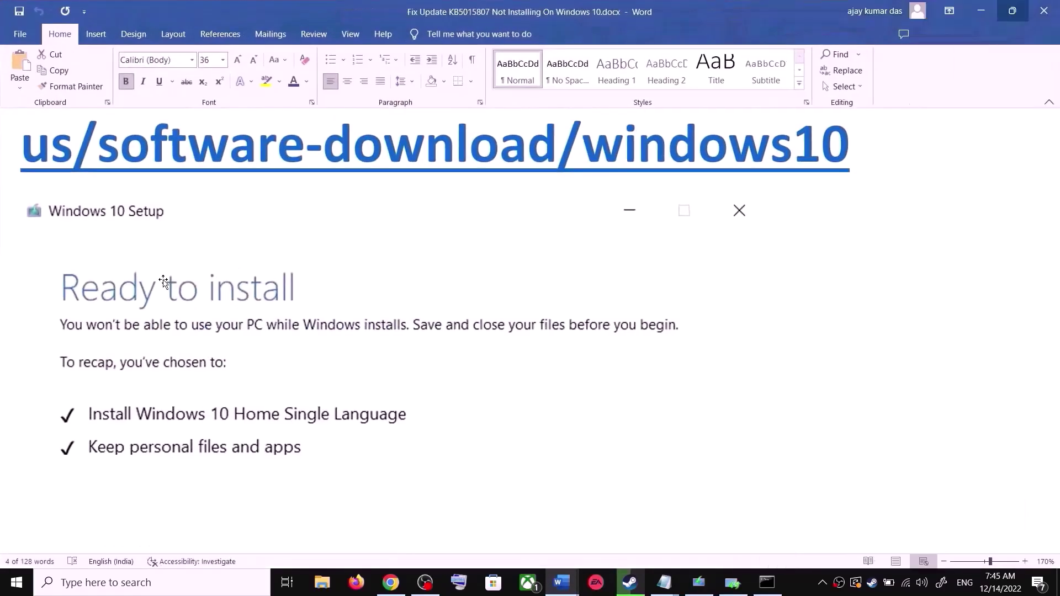
scroll(236, 315, "down", 2)
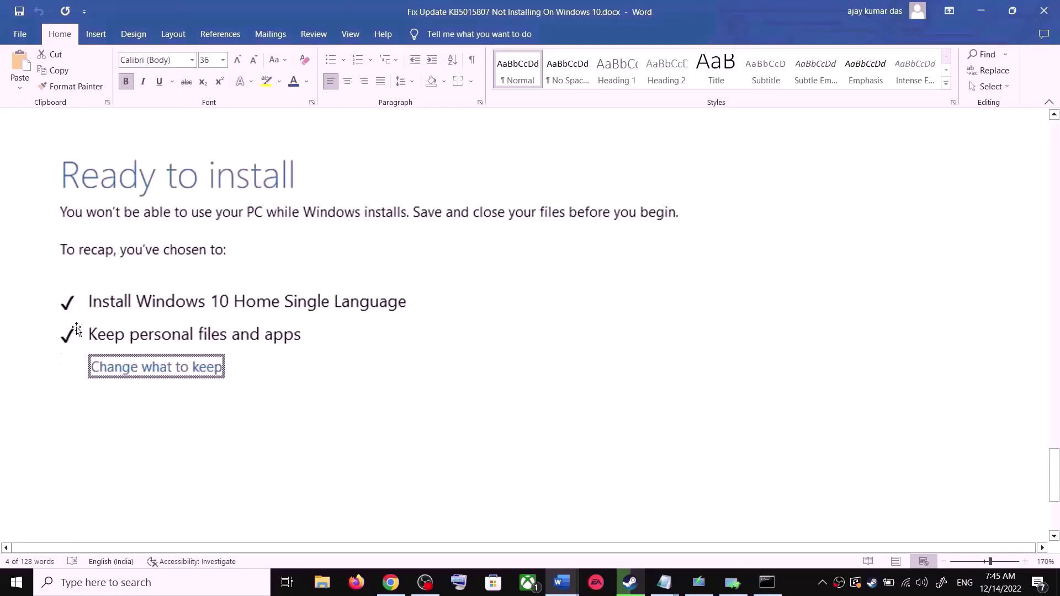
scroll(372, 334, "down", 4)
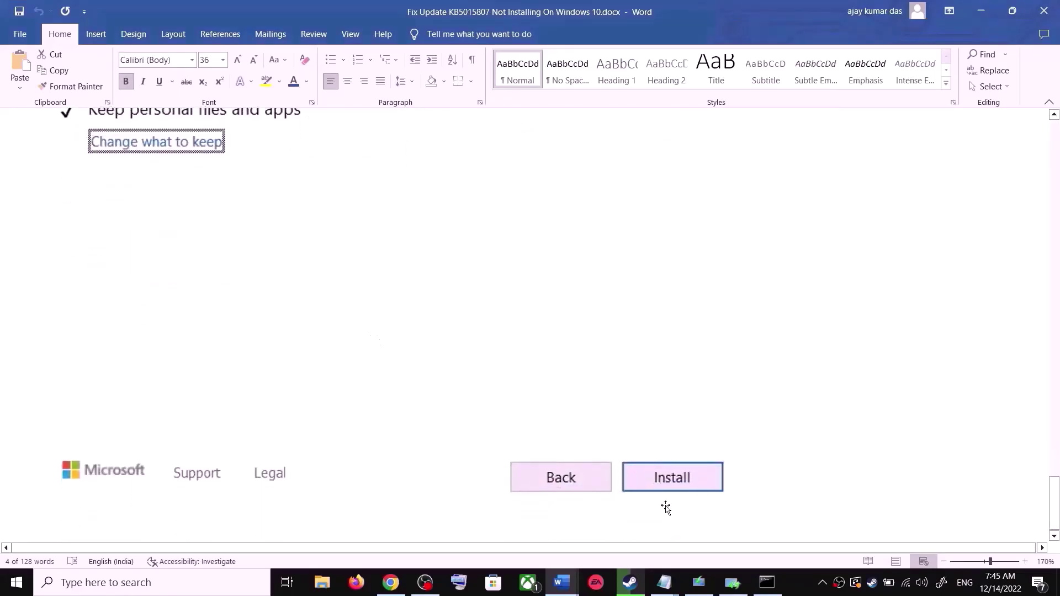
scroll(539, 383, "up", 5)
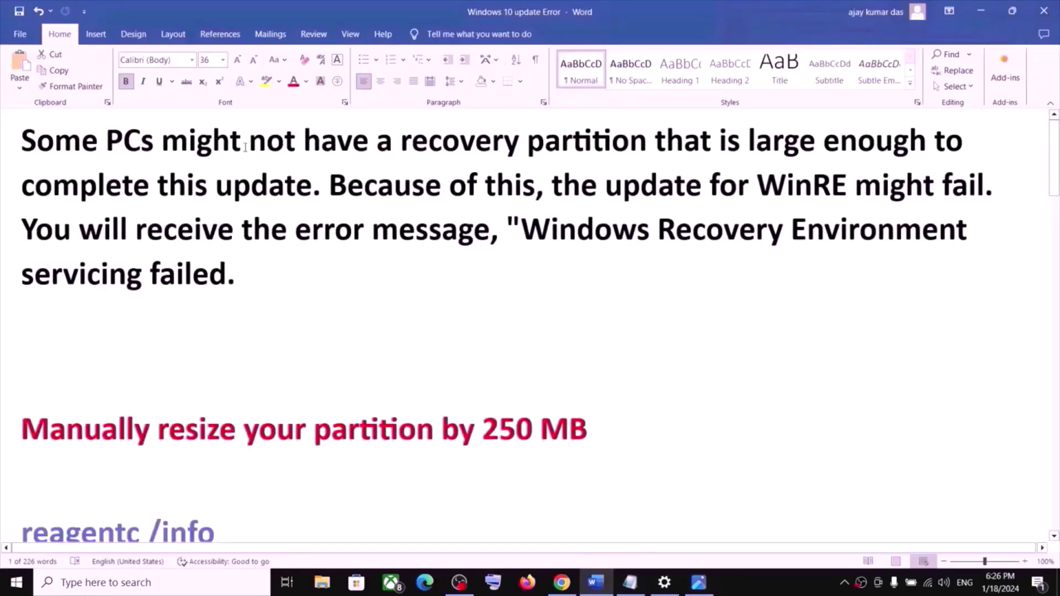
Step: Copy the reagentc /info command from the Word guide's 'resize your partition by 250 MB' steps
left_click_drag(238, 145, 633, 155)
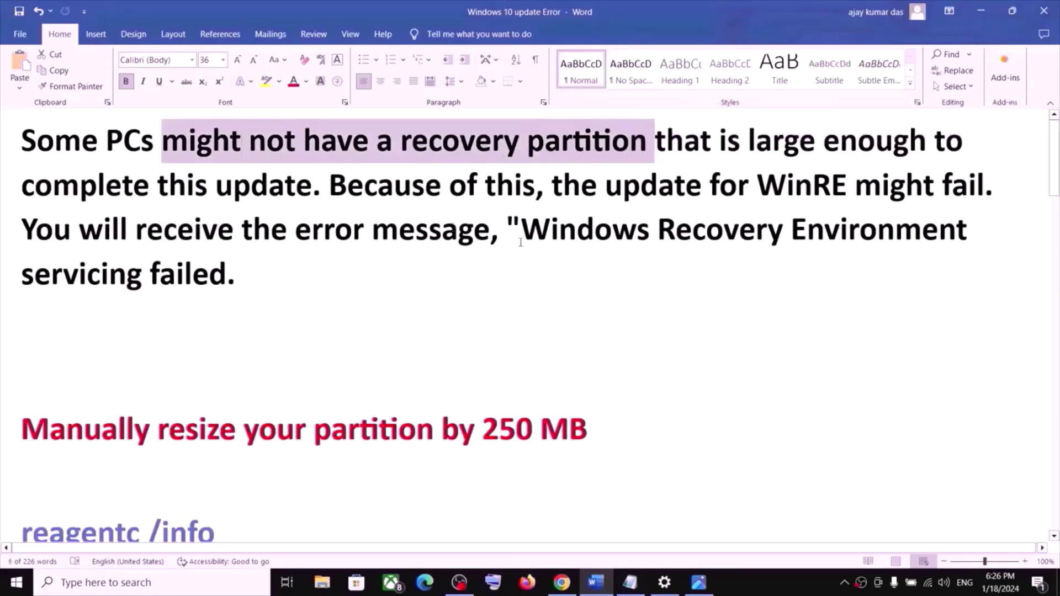
scroll(272, 350, "down", 5)
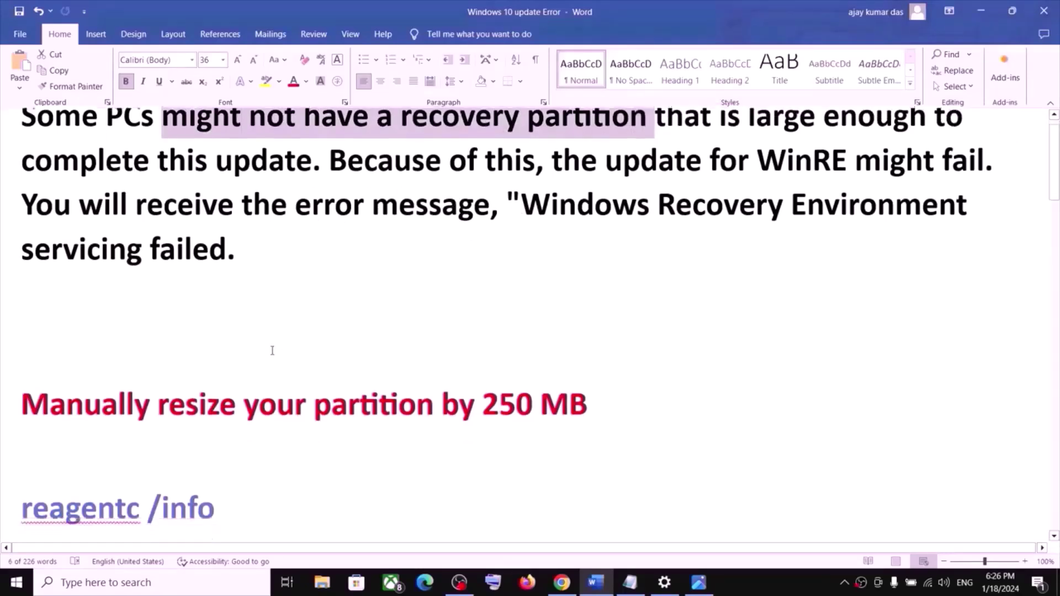
left_click_drag(83, 265, 558, 280)
scroll(290, 383, "down", 5)
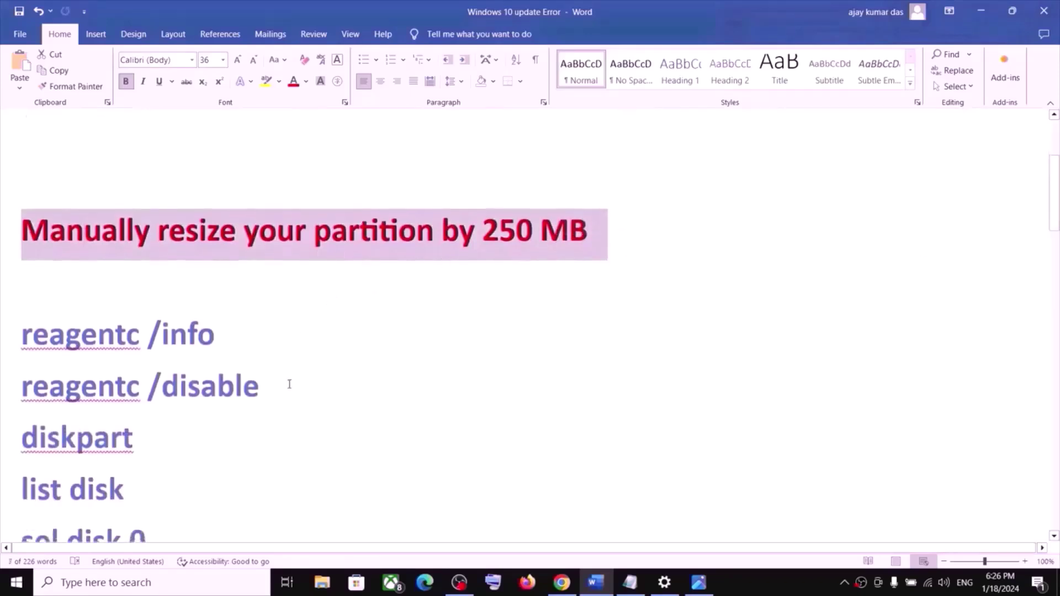
left_click_drag(234, 200, 22, 203)
right_click(71, 206)
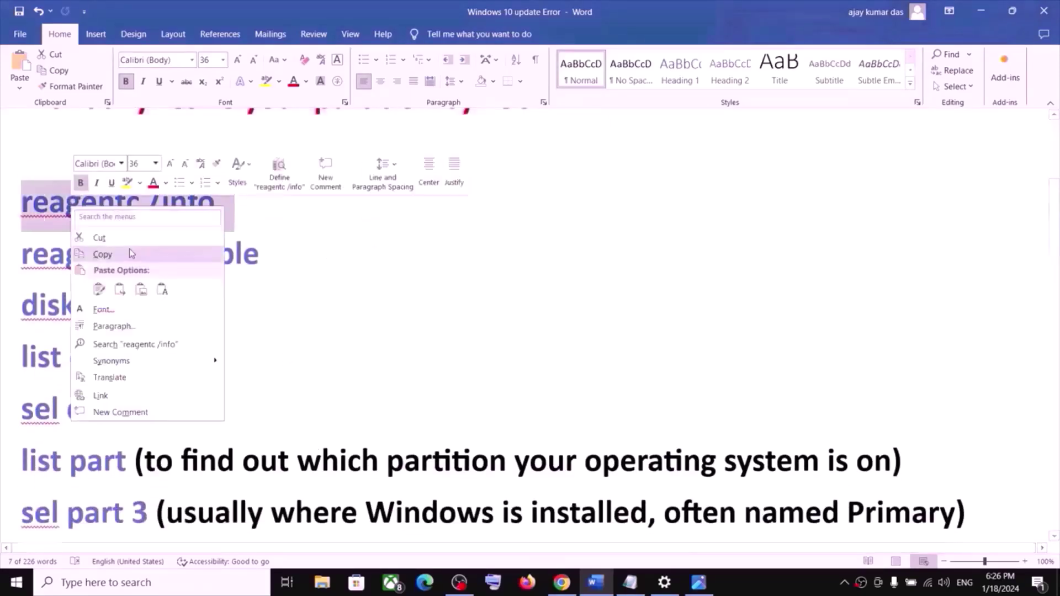
left_click(102, 254)
left_click(93, 590)
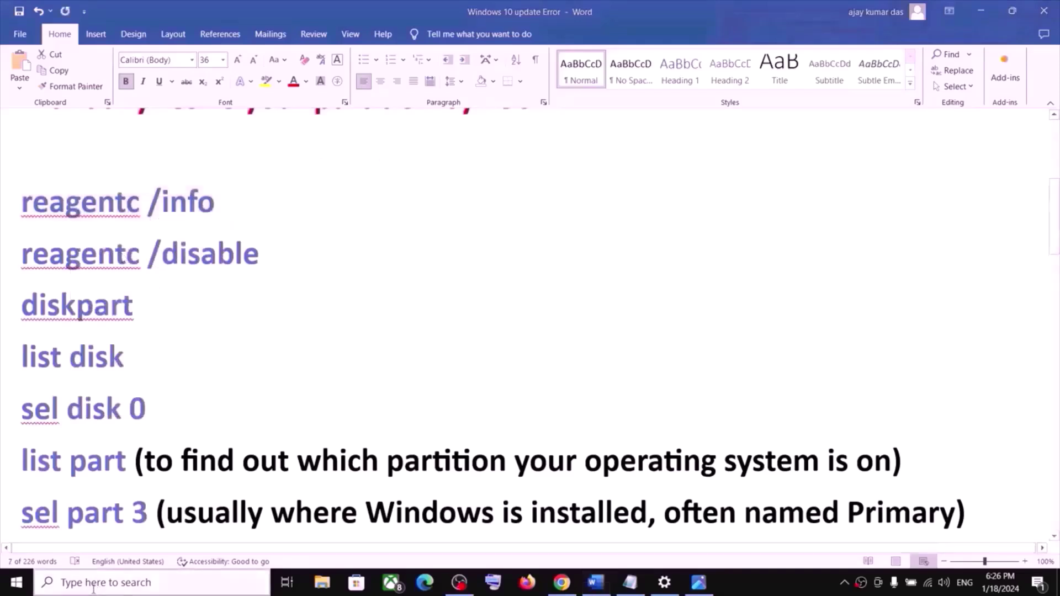
Step: Launch Command Prompt as administrator and run reagentc /info
type("cmd")
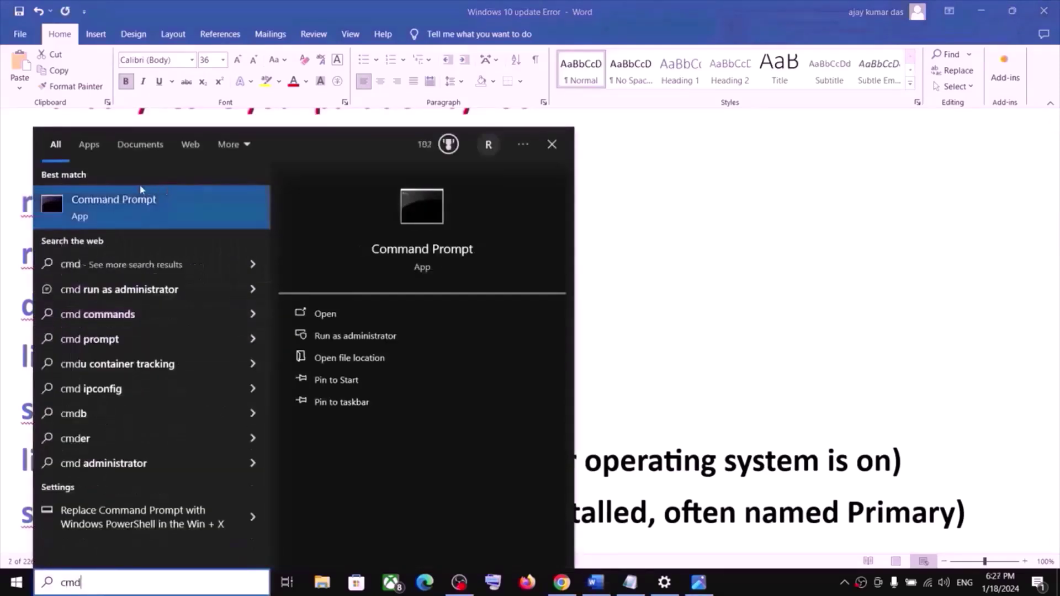
right_click(124, 201)
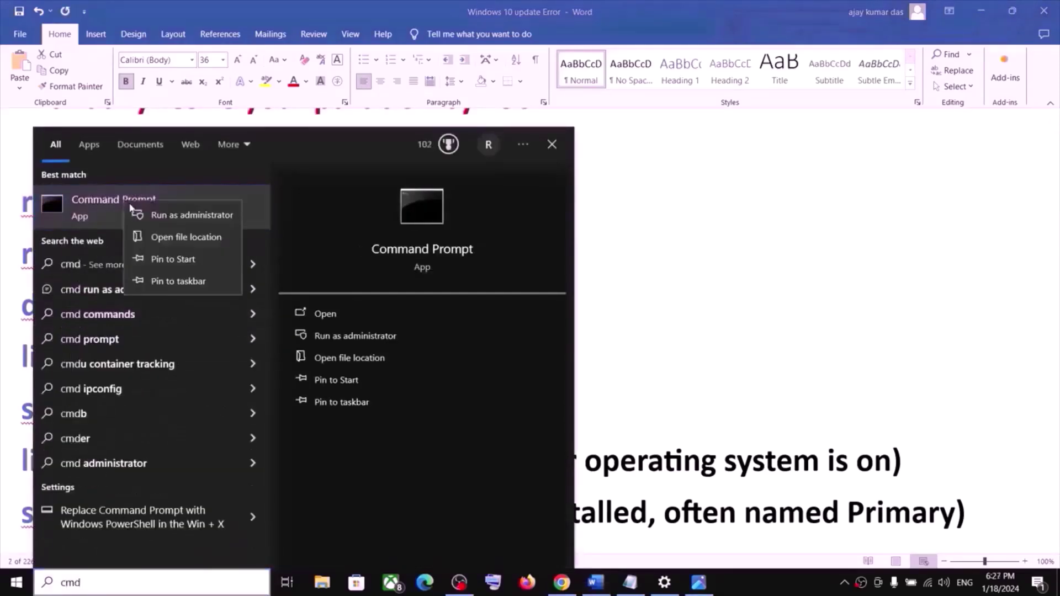
left_click(193, 216)
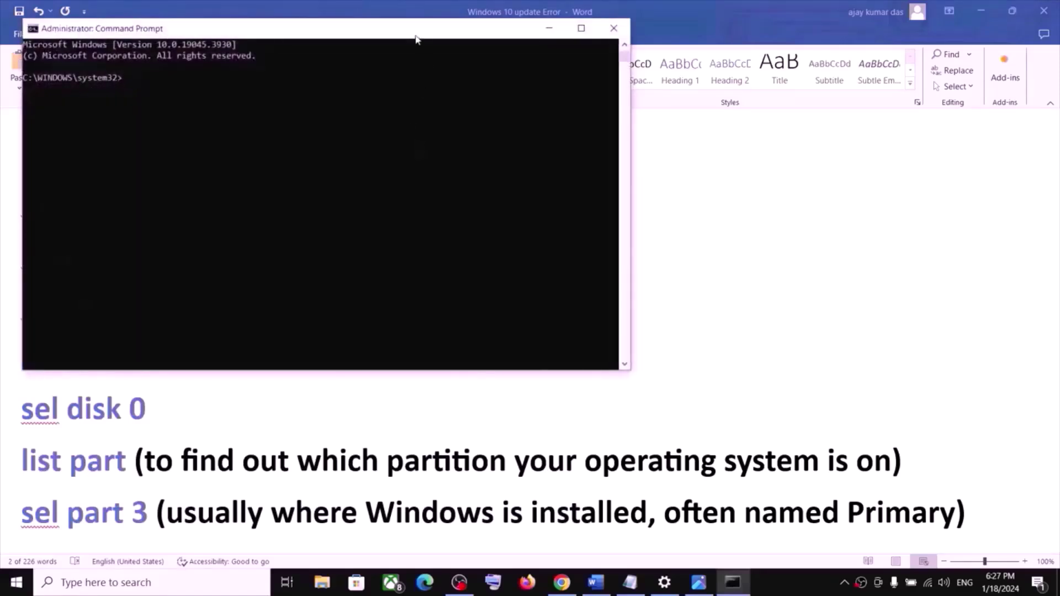
left_click_drag(417, 35, 652, 182)
type("reagentc /info")
key("Return")
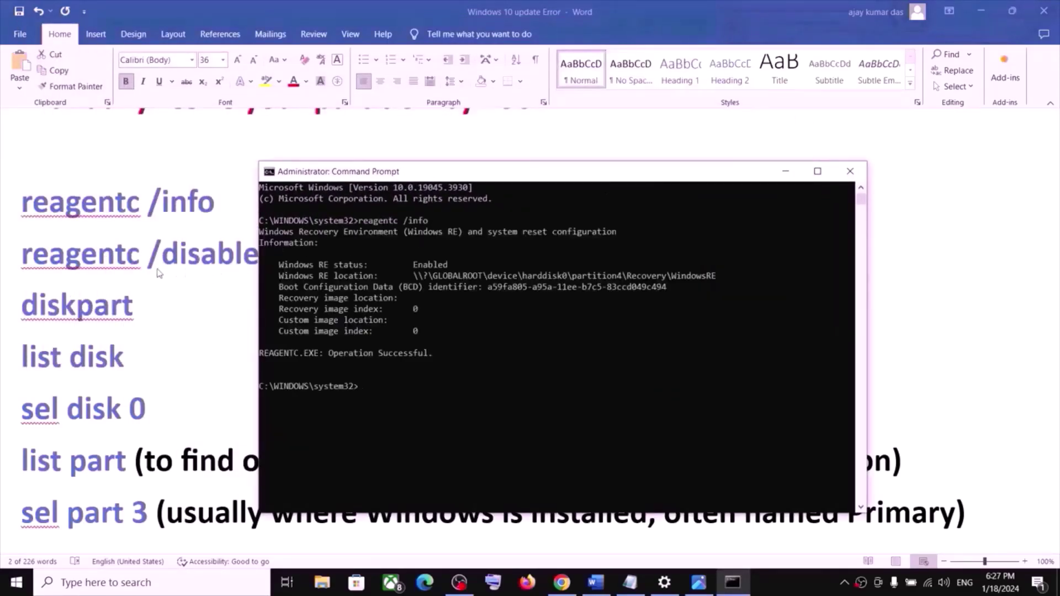
Step: Disable WinRE by running reagentc /disable, copied from the Word notes
left_click(159, 273)
triple_click(165, 203)
triple_click(185, 264)
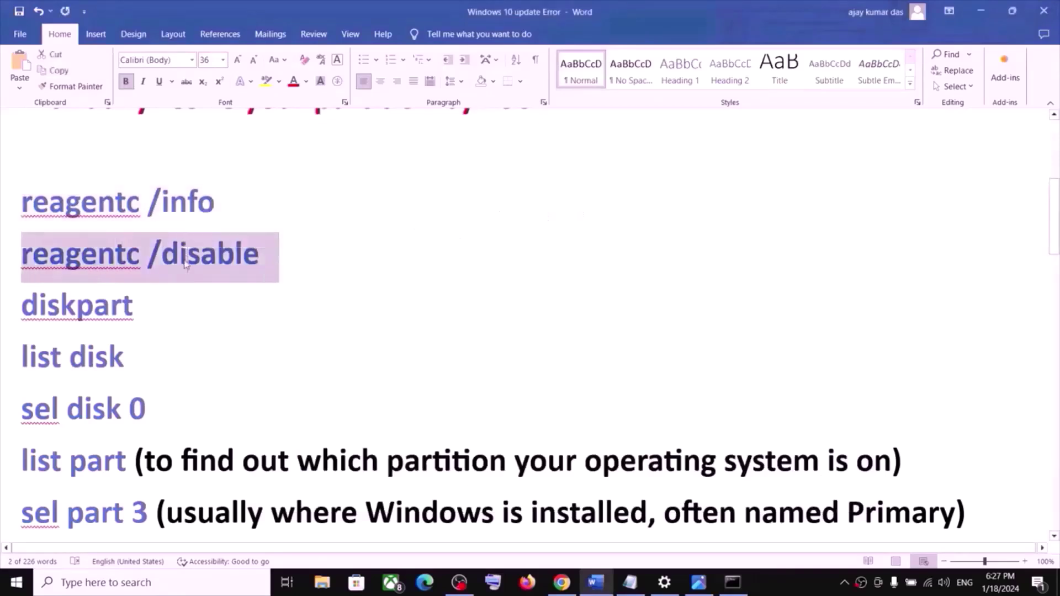
key("alt+Tab")
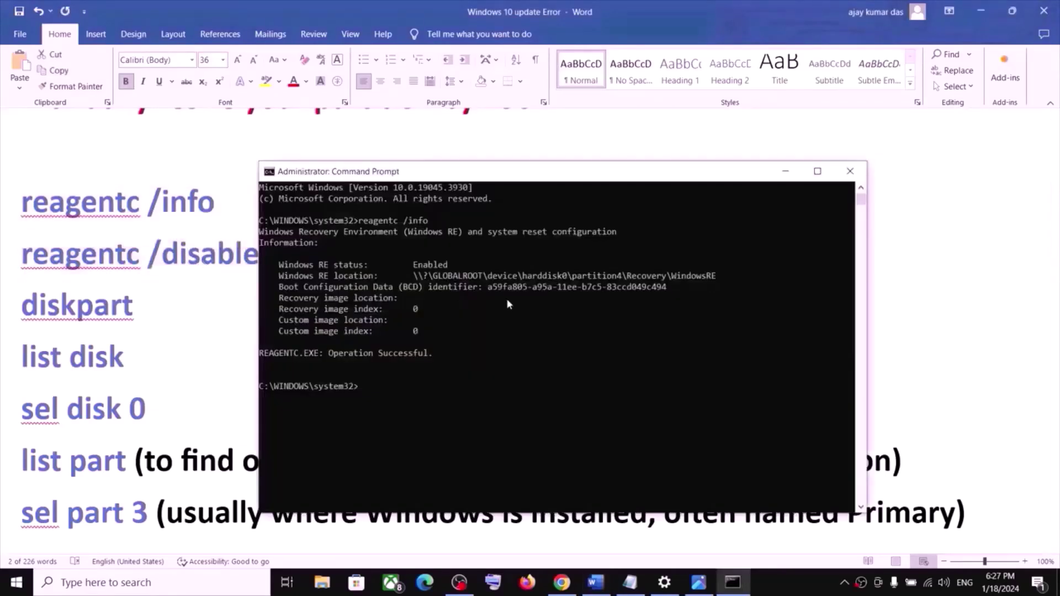
key("ctrl+v")
key("Return")
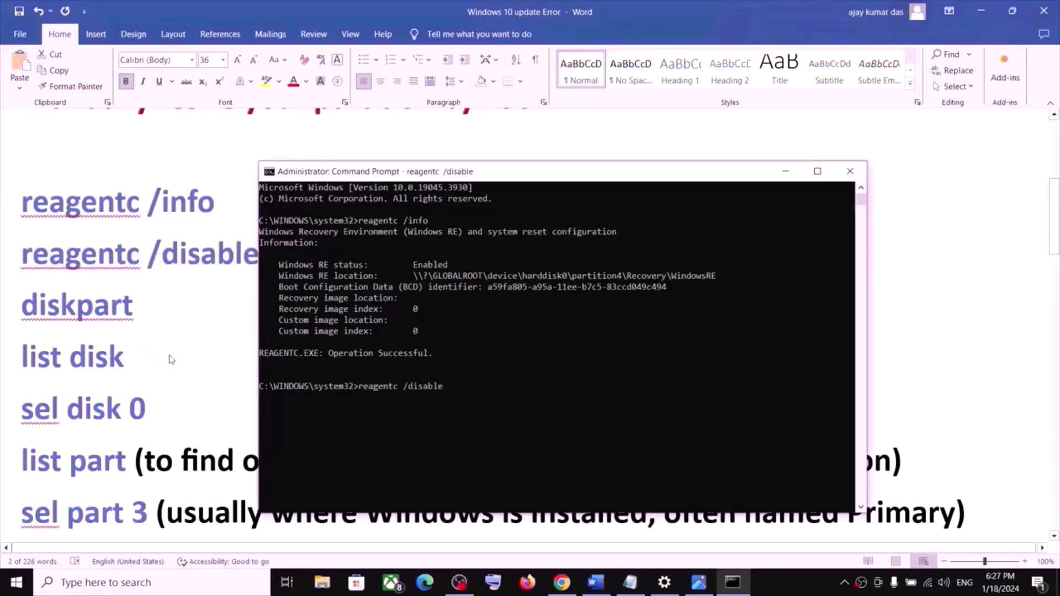
Step: Start the diskpart tool in the console
left_click(98, 313)
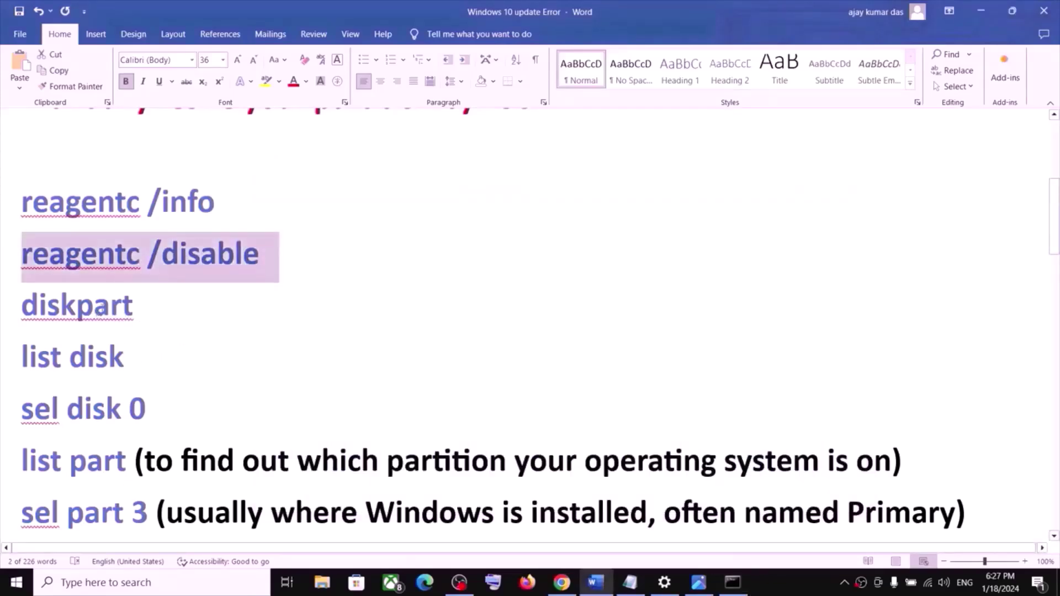
double_click(101, 312)
key("alt+Tab")
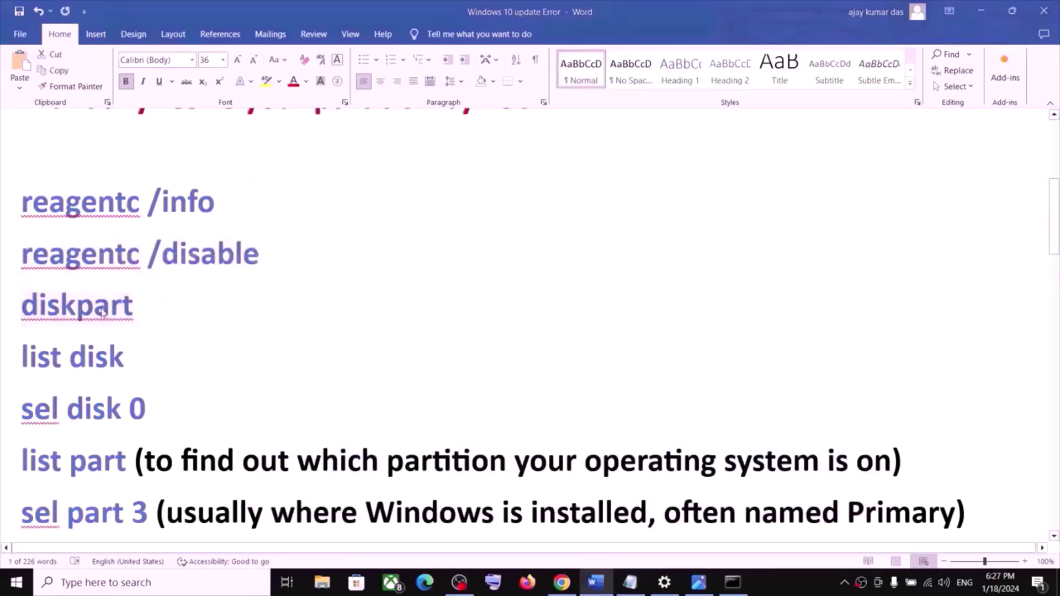
key("ctrl+v")
key("Return")
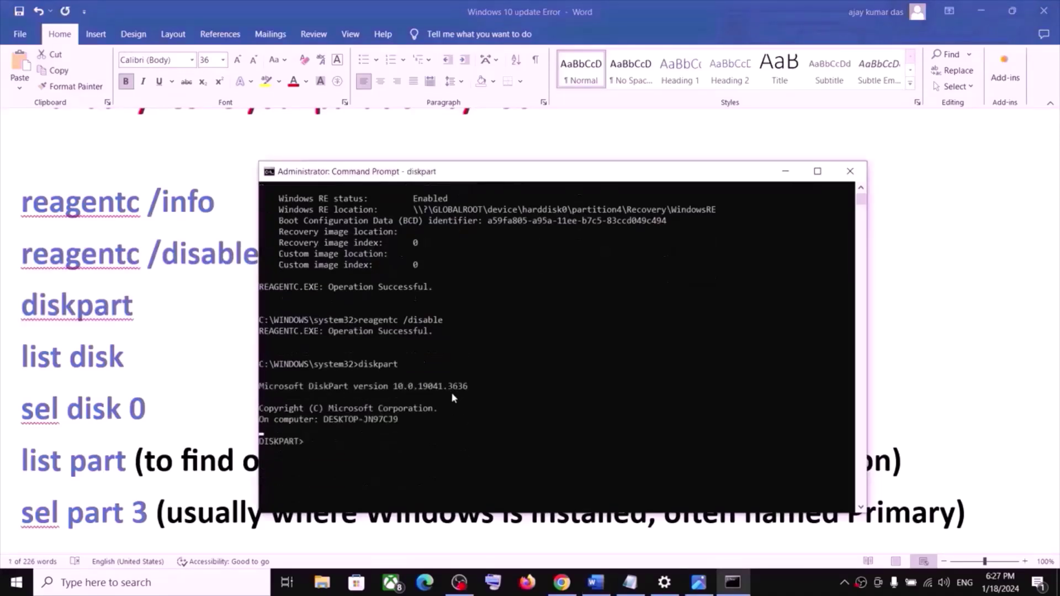
Step: Run list disk in diskpart to show the drives
double_click(91, 364)
triple_click(88, 364)
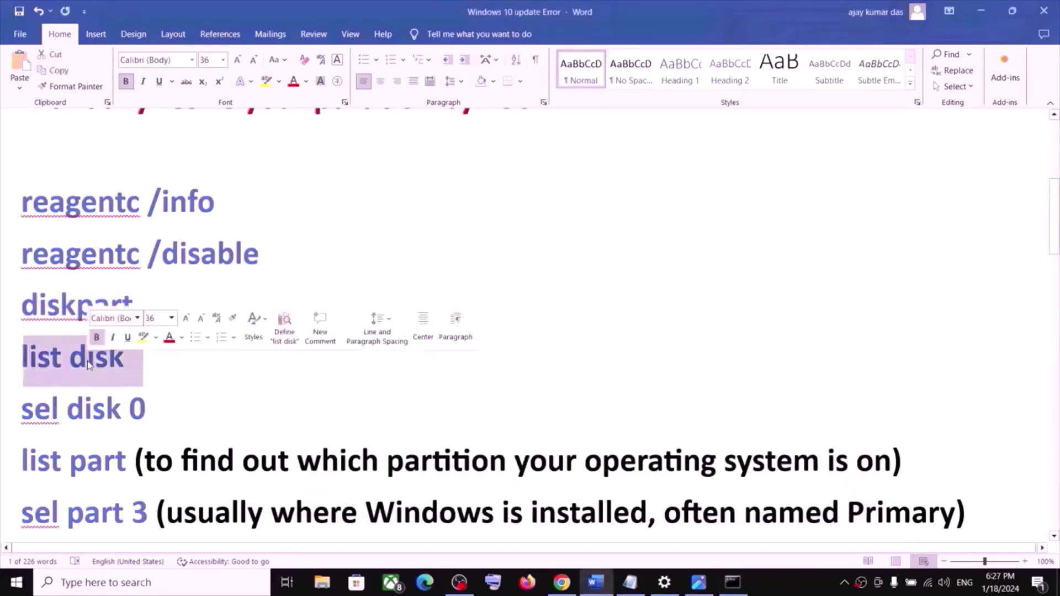
key("alt+Tab")
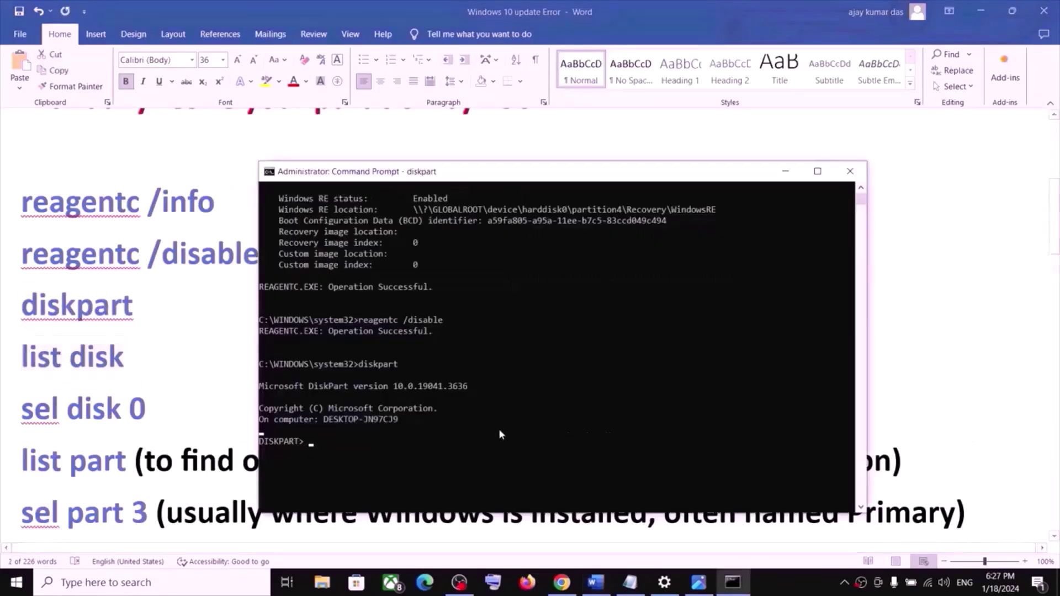
key("ctrl+v")
key("Return")
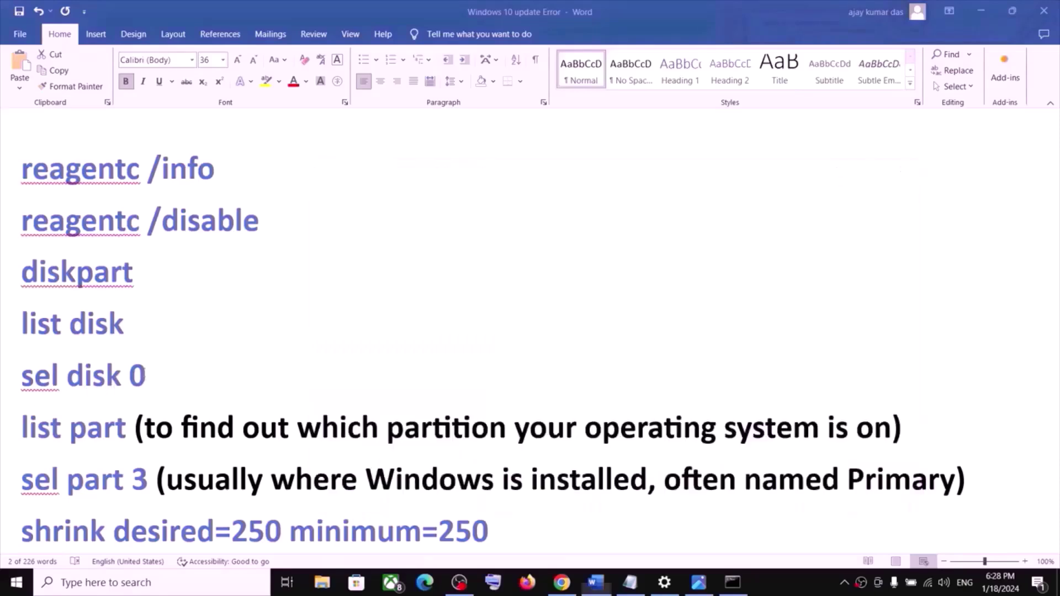
Step: Select disk 0 with sel disk 0
left_click_drag(22, 426, 48, 373)
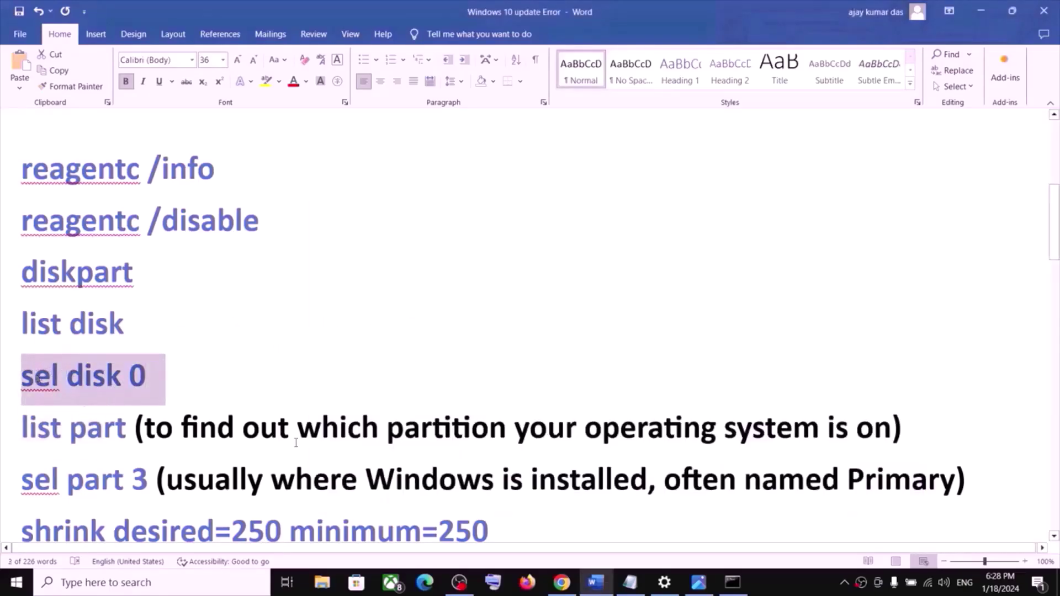
key("alt+Tab")
key("ctrl+v")
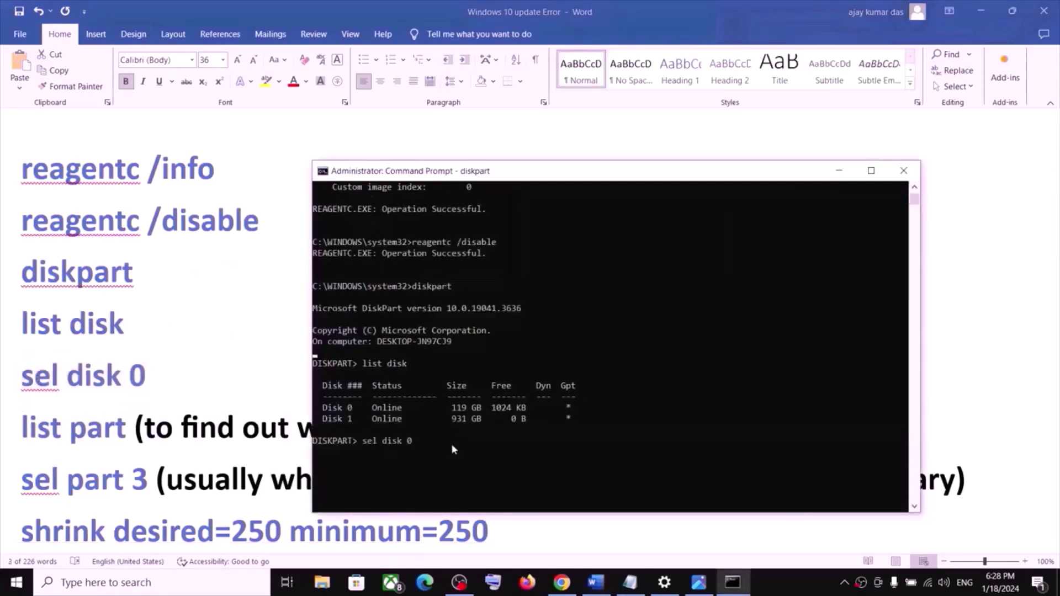
key("Return")
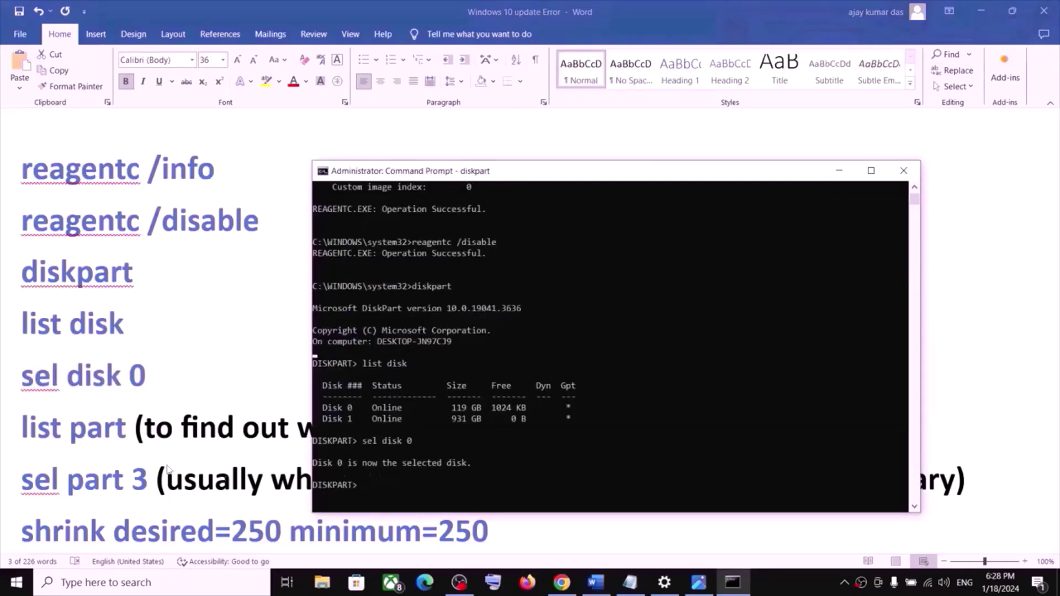
Step: Run list part to show the partitions on disk 0
key("alt+Tab")
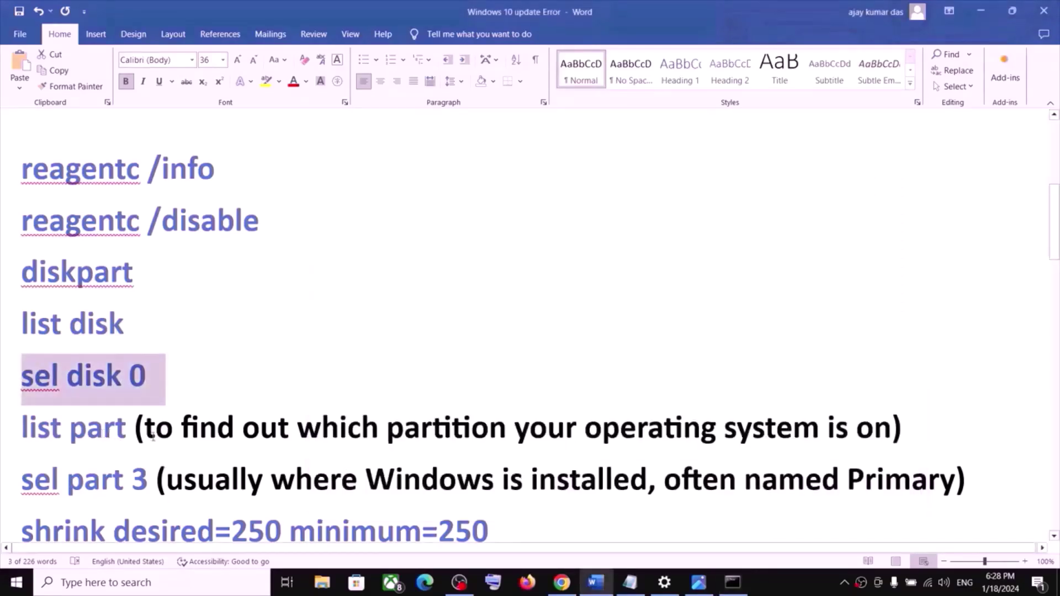
left_click_drag(129, 429, 27, 439)
key("super+c")
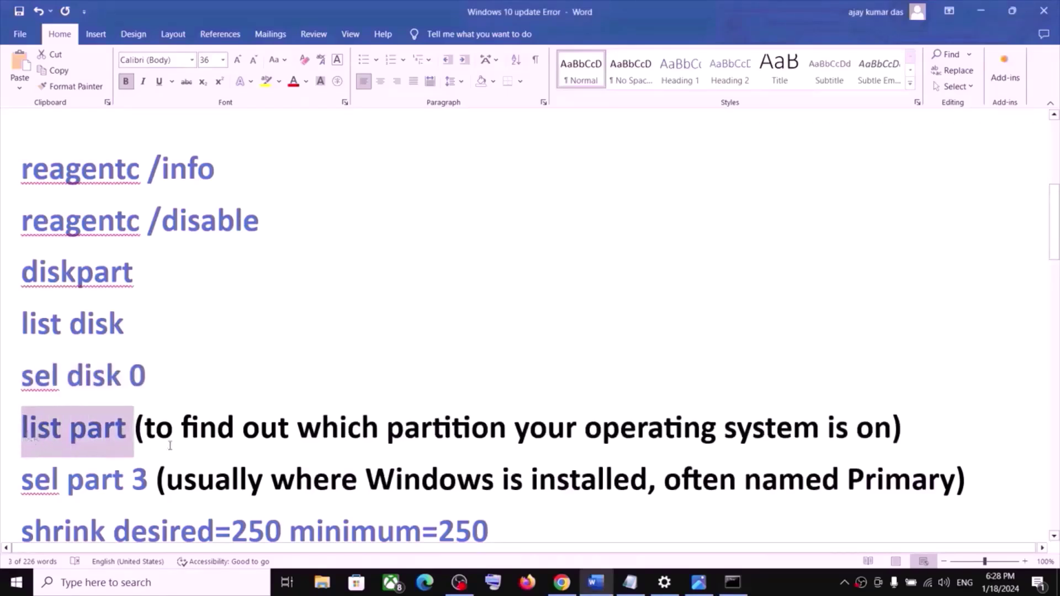
left_click(376, 439)
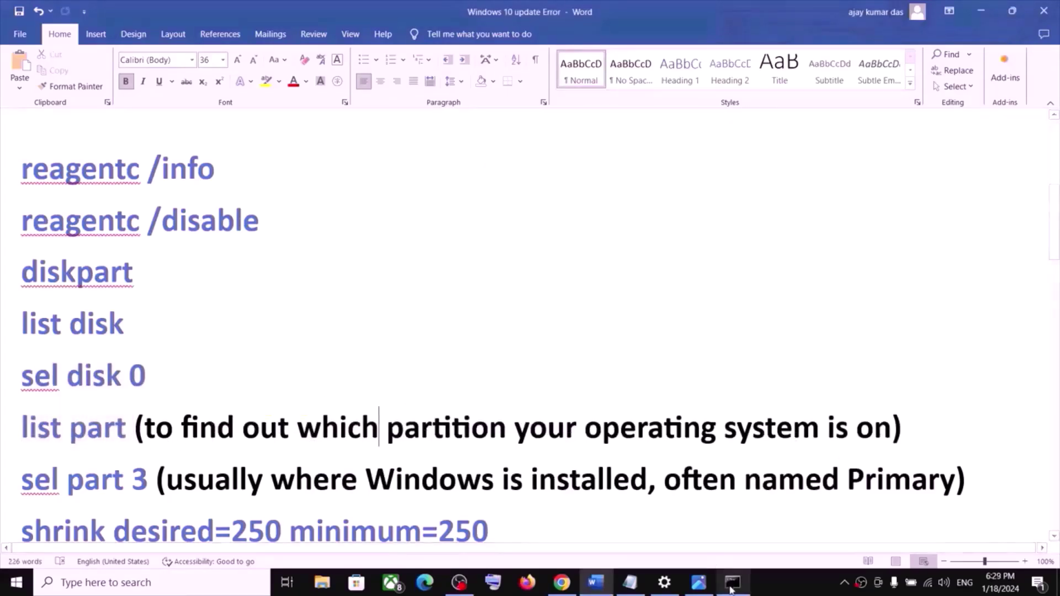
key("alt+Tab")
right_click(428, 469)
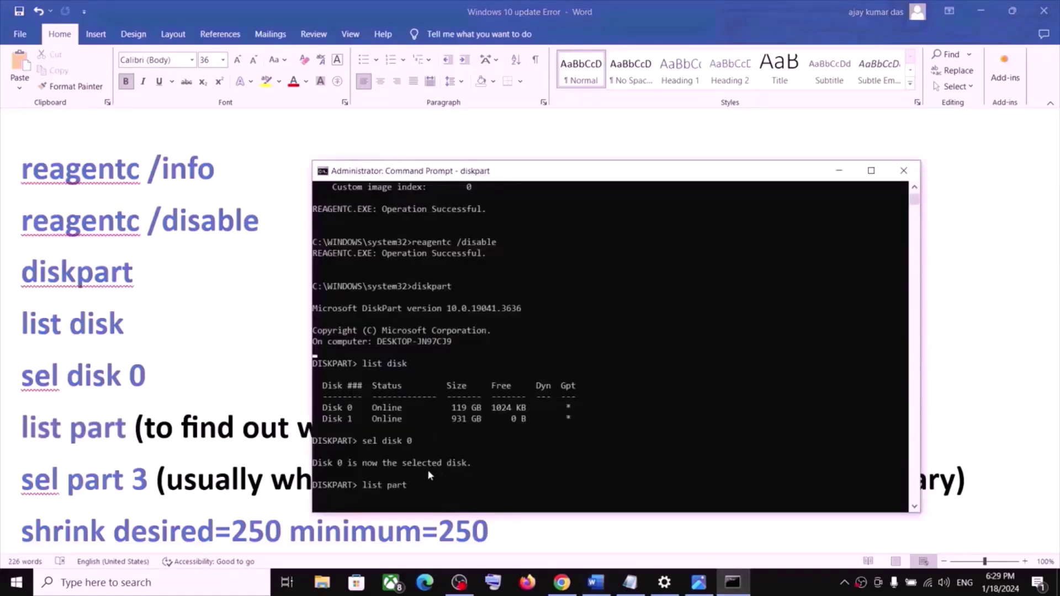
key("Return")
scroll(432, 469, "down", 1)
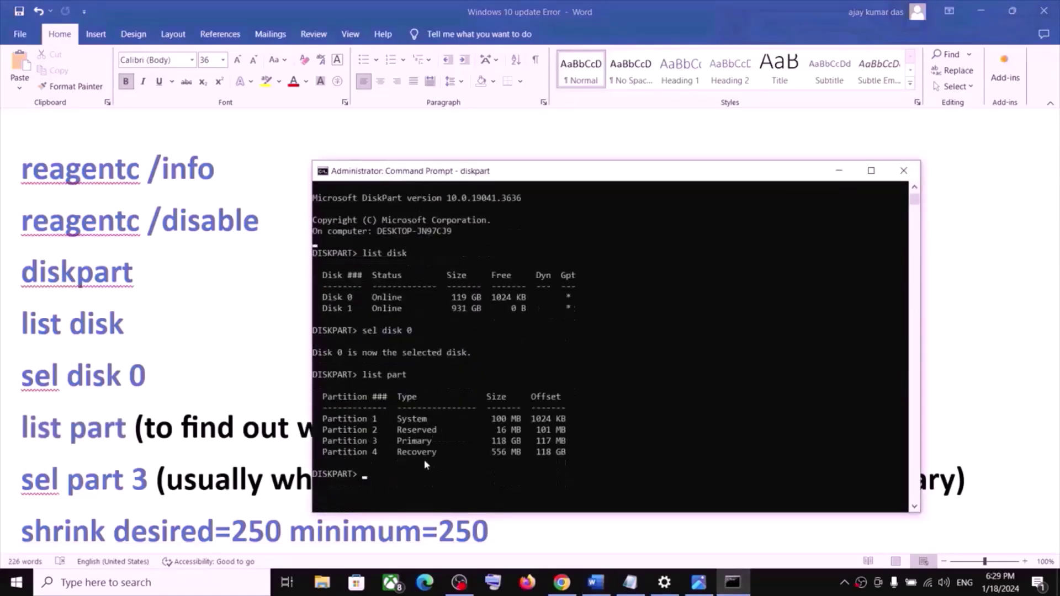
Step: Identify partition 3 as the Primary partition and copy the sel part 3 command
key("alt+Tab")
left_click_drag(22, 480, 600, 485)
key("alt+Tab")
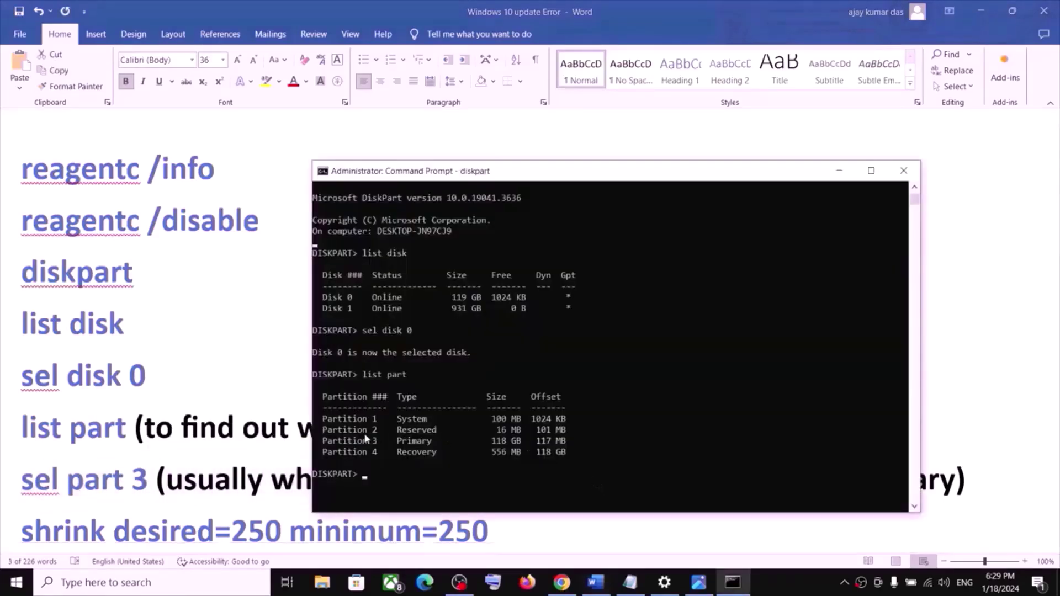
left_click_drag(329, 443, 381, 445)
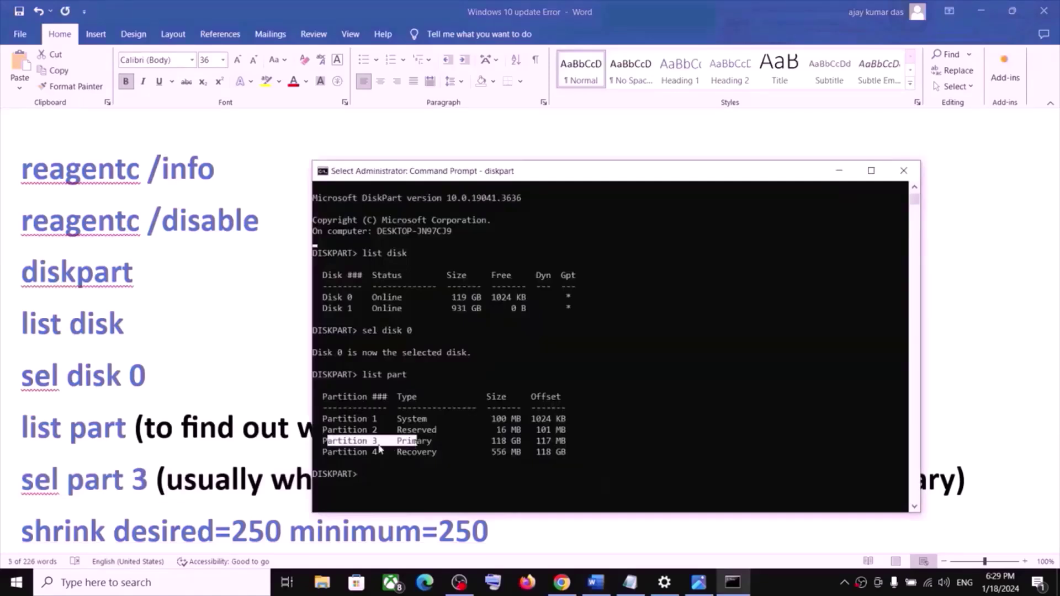
key("alt+Tab")
left_click_drag(667, 476, 922, 467)
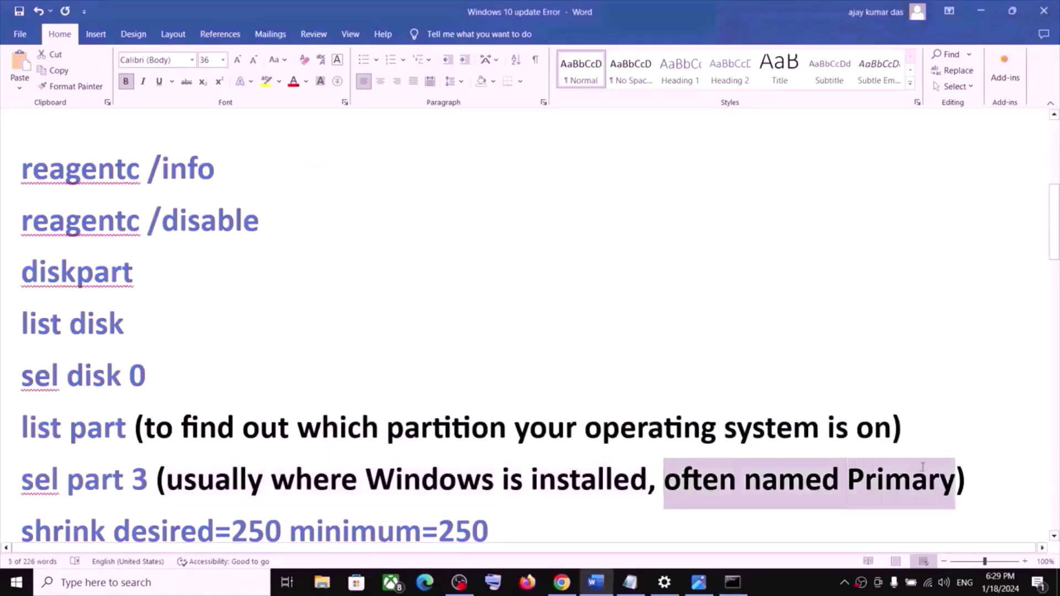
left_click_drag(24, 476, 147, 485)
key("alt+Tab")
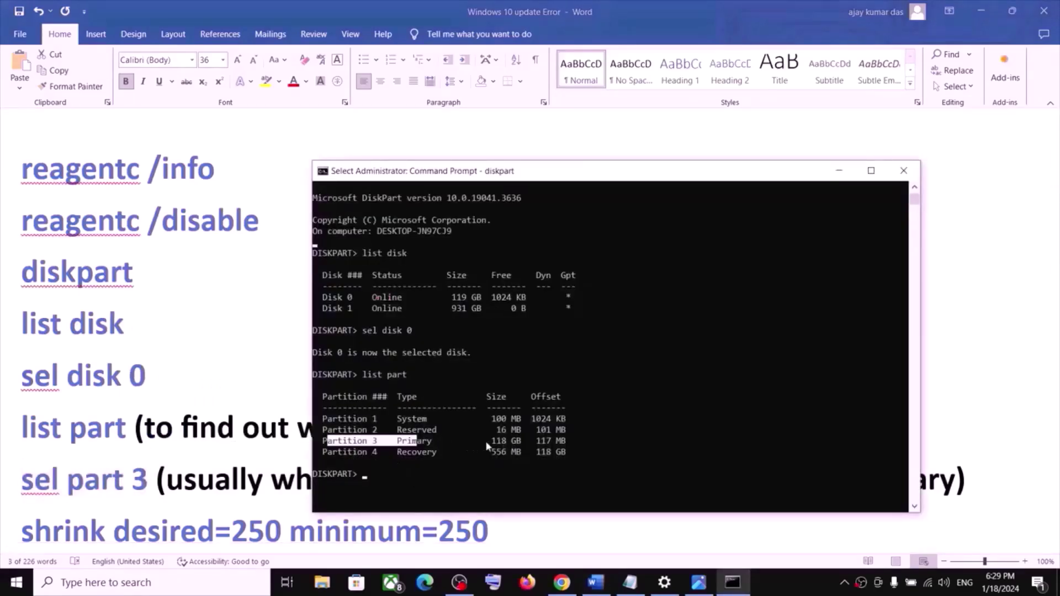
left_click(375, 477)
Step: Select partition 3 with sel part 3
type("sel part 3")
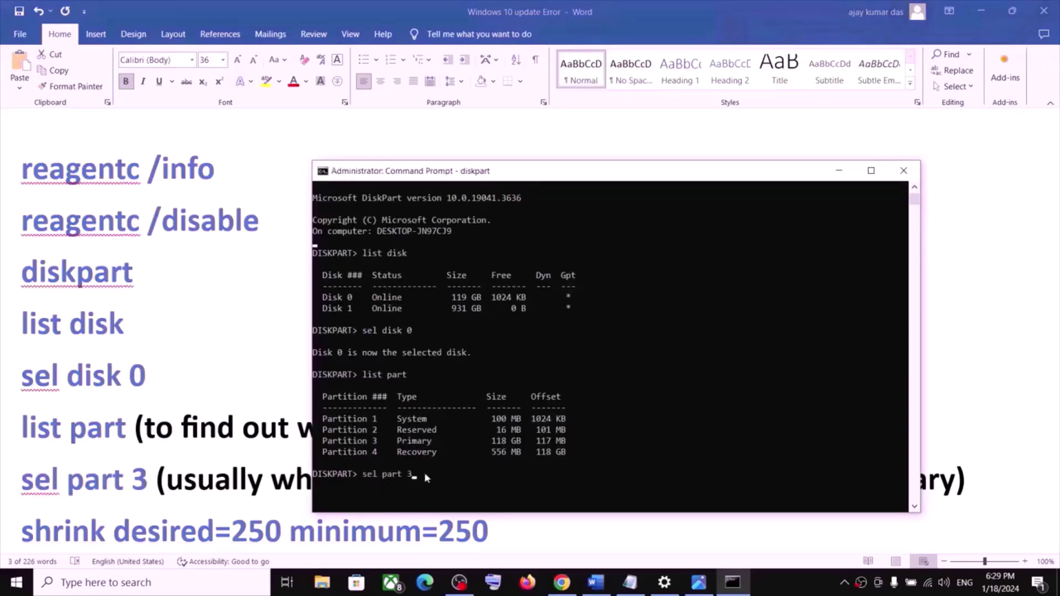
key("Return")
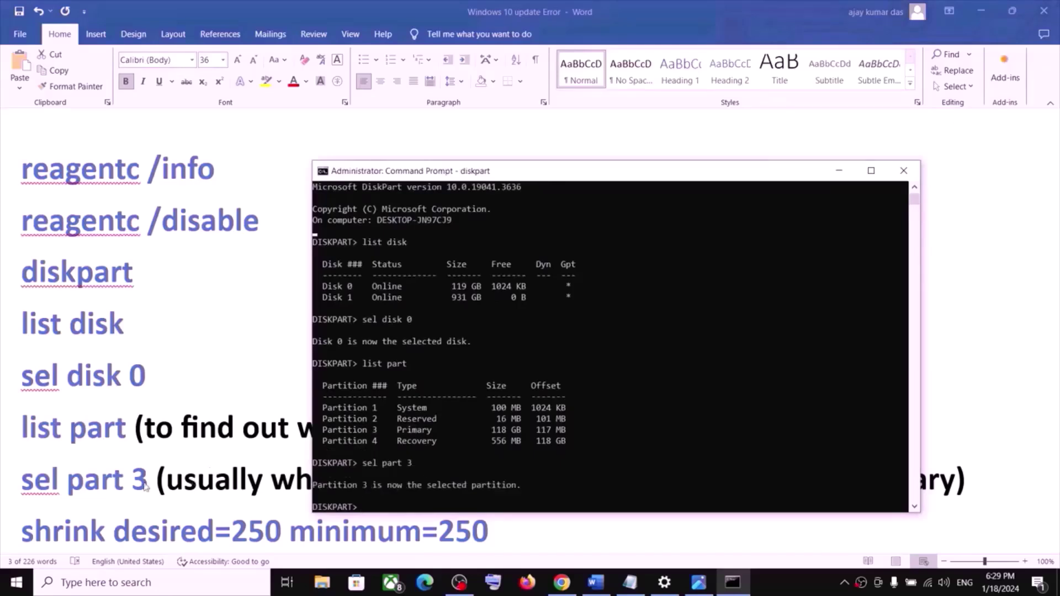
key("alt+Tab")
Step: Shrink partition 3 by 250 MB with shrink desired=250 minimum=250
scroll(285, 476, "down", 2)
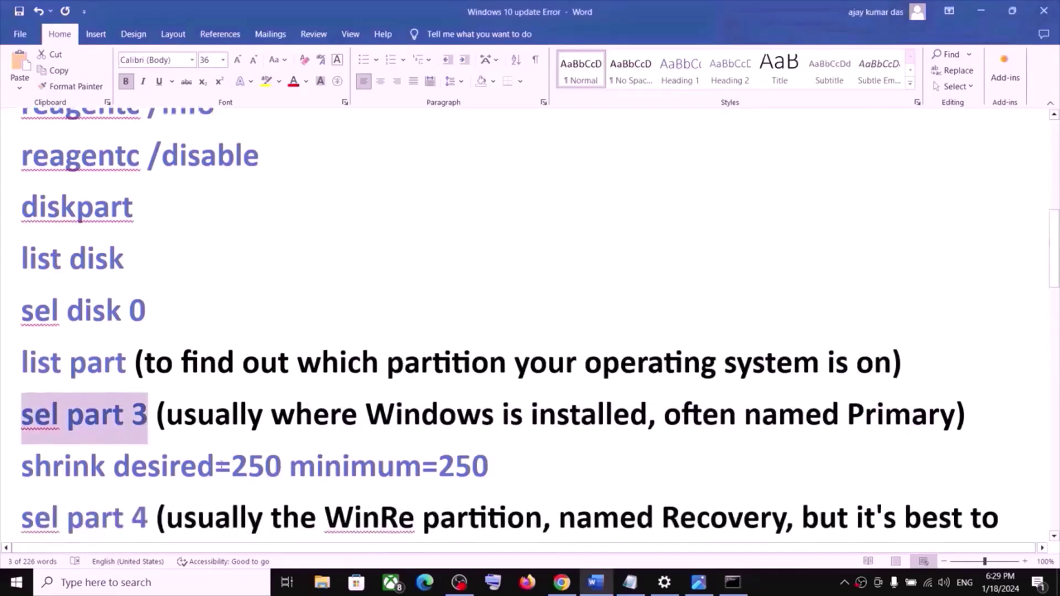
left_click_drag(24, 462, 460, 469)
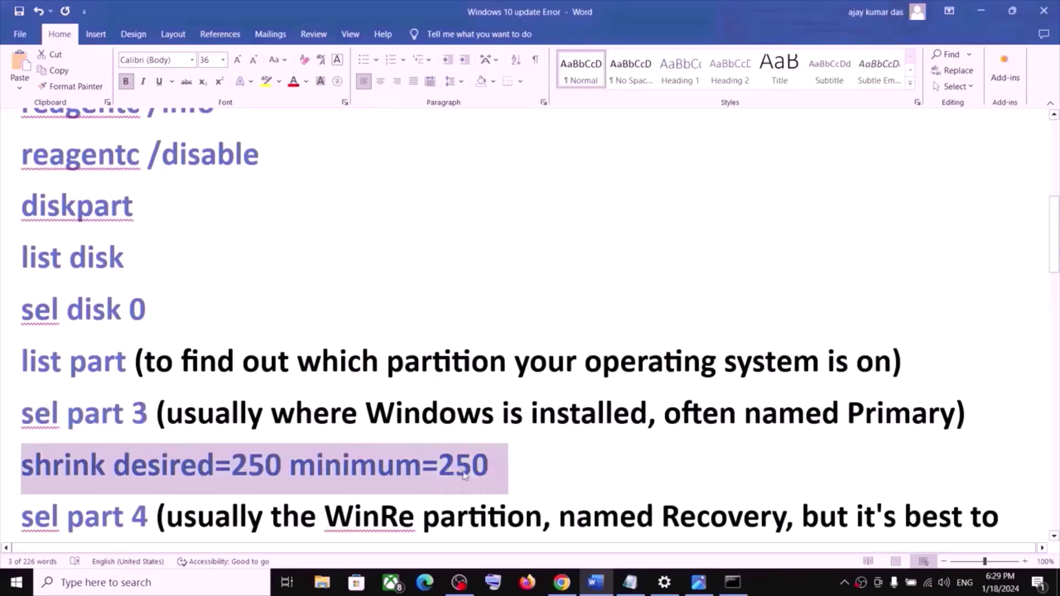
key("ctrl+c")
key("alt+Tab")
right_click(495, 482)
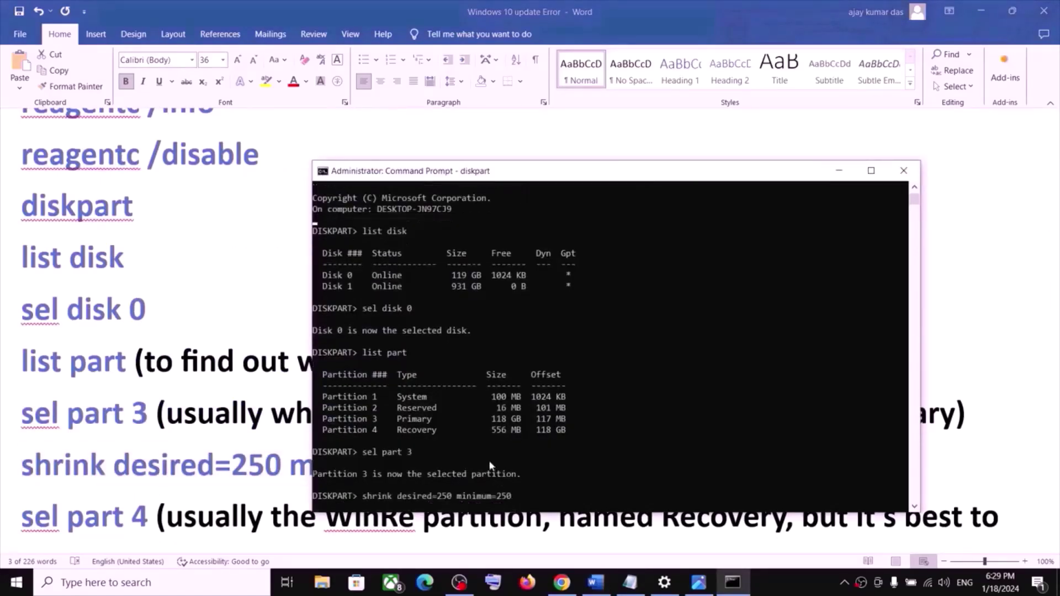
scroll(489, 397, "down", 2)
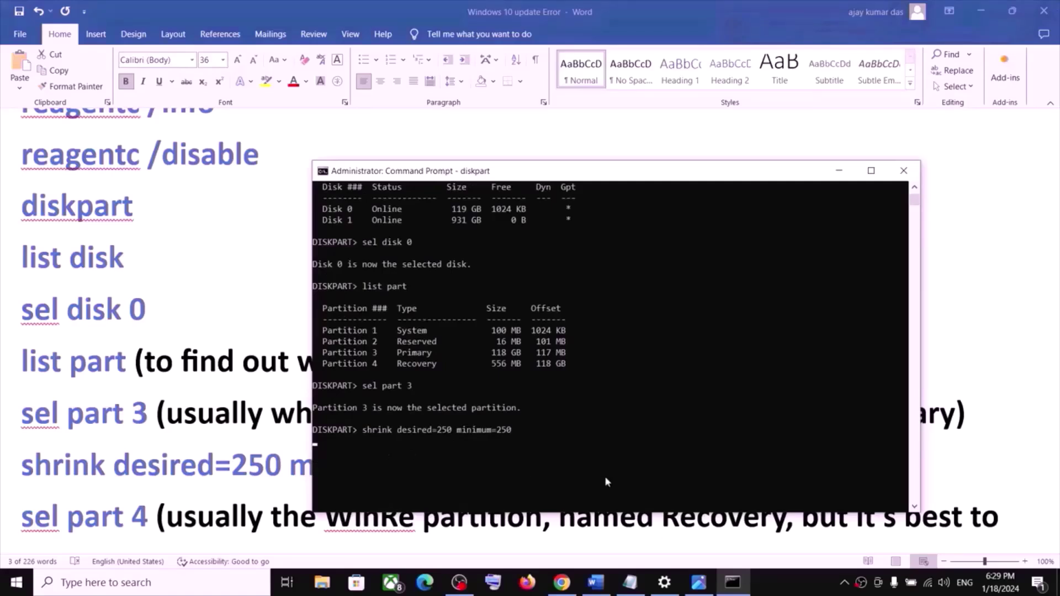
left_click(780, 584)
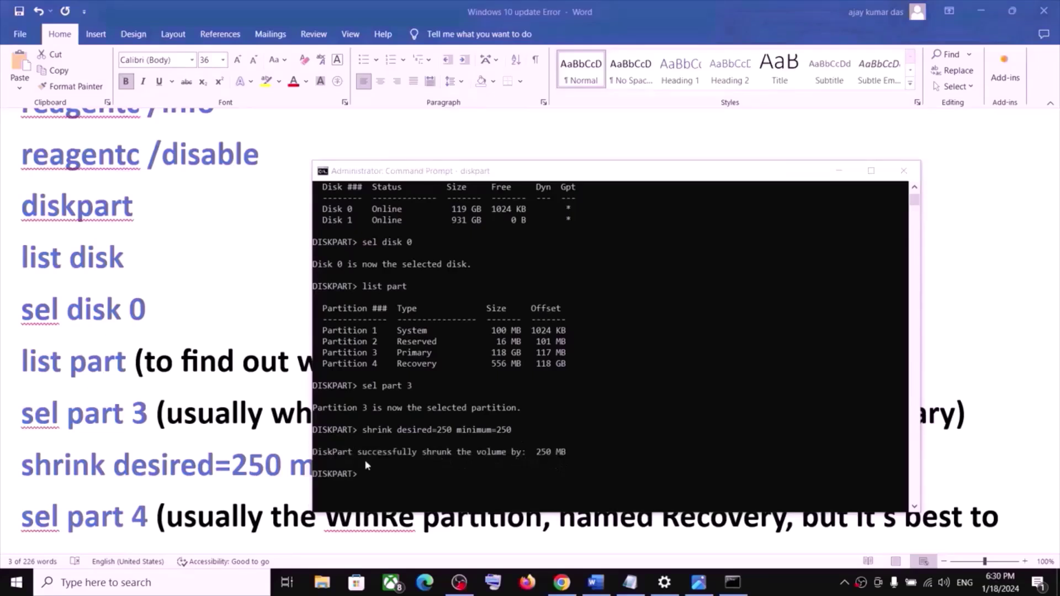
key("alt+Tab")
scroll(160, 496, "down", 1)
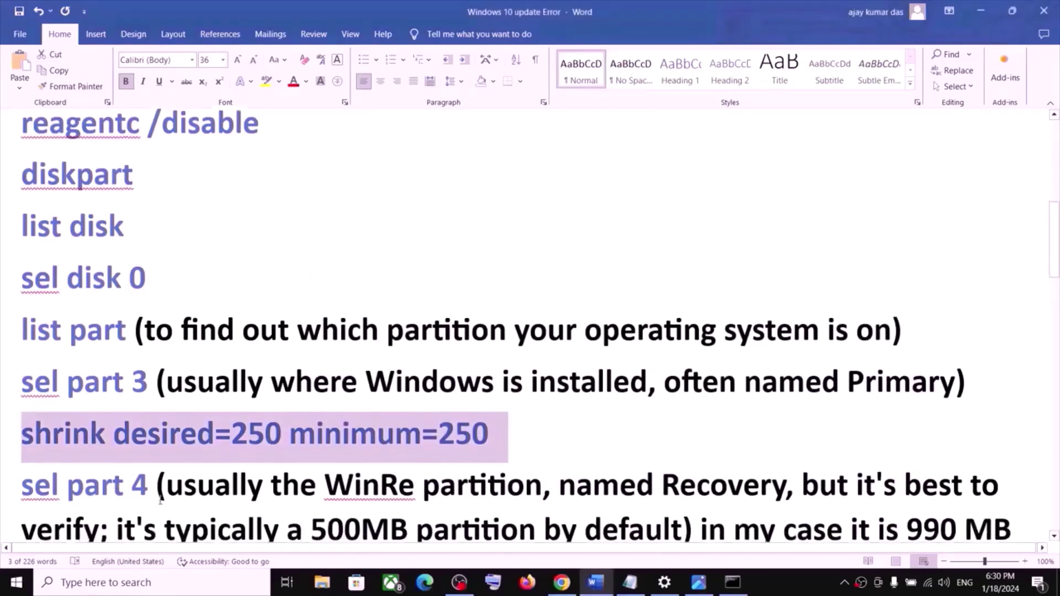
Step: Select the old WinRE Recovery partition with sel part 4
left_click_drag(156, 486, 44, 479)
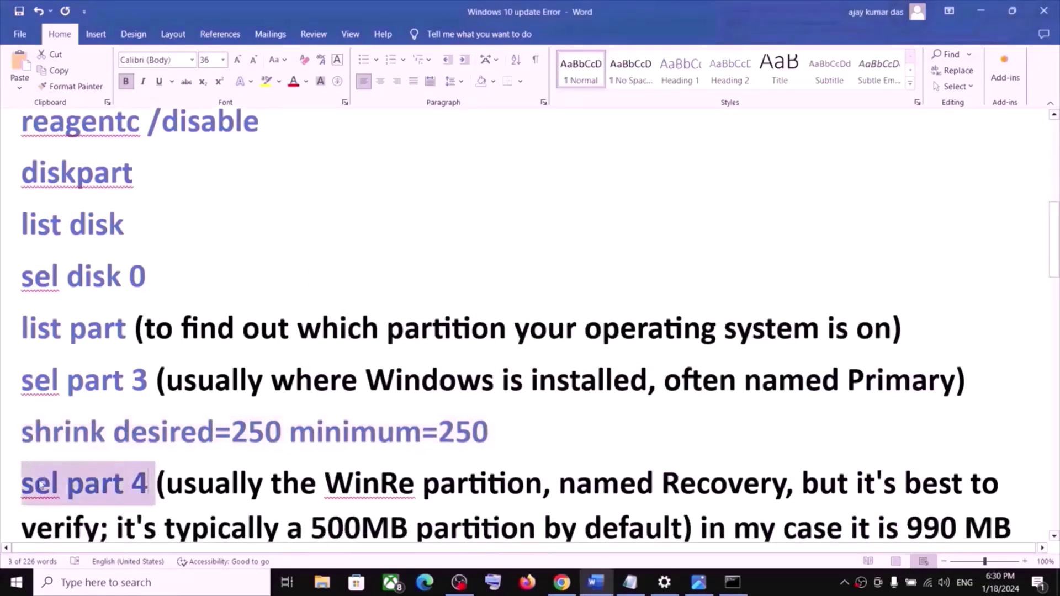
scroll(221, 469, "down", 1)
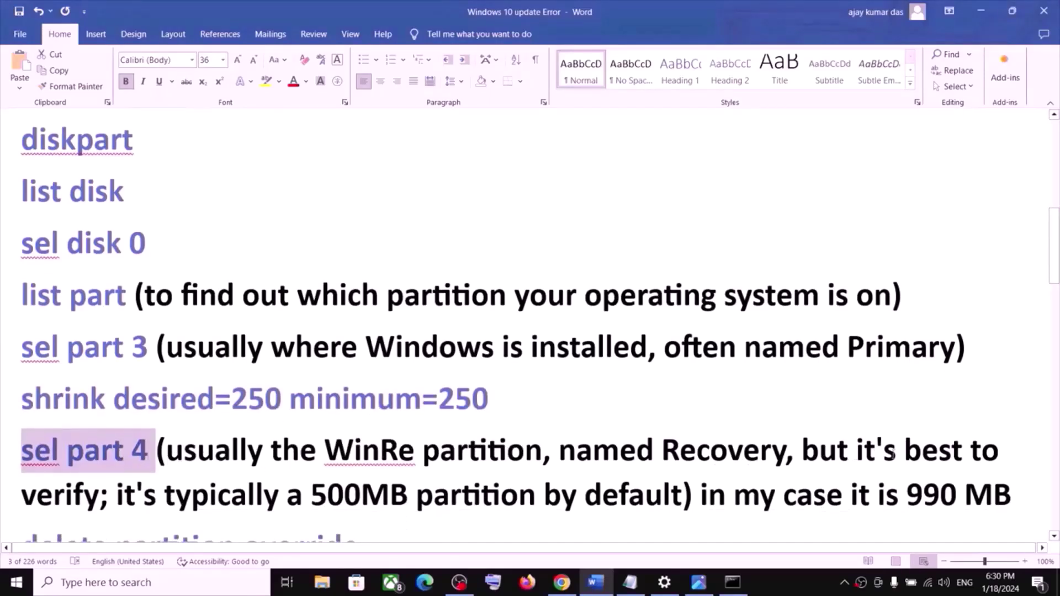
scroll(262, 497, "down", 1)
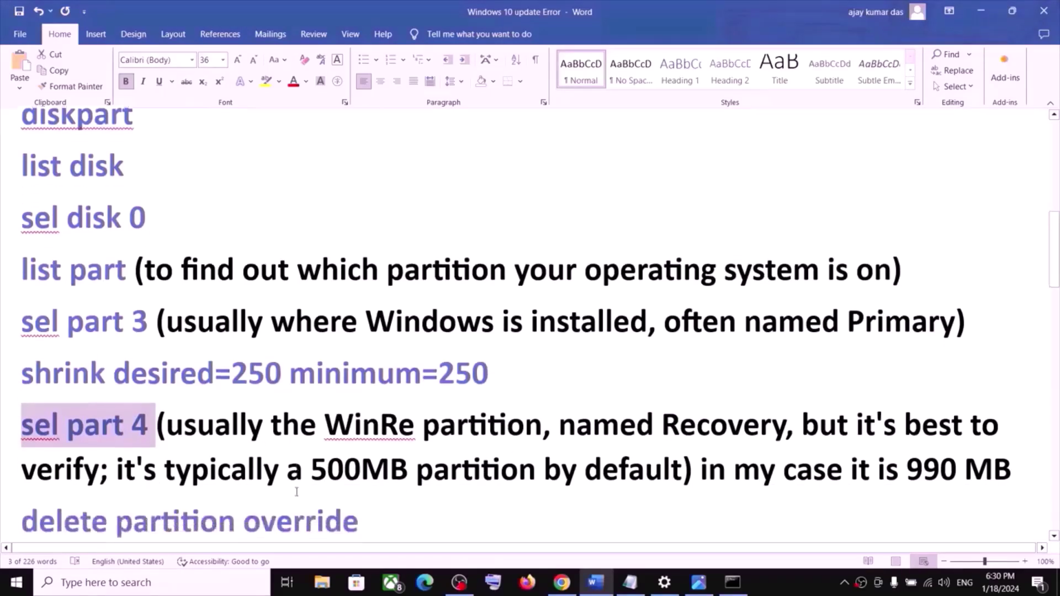
left_click_drag(190, 476, 683, 468)
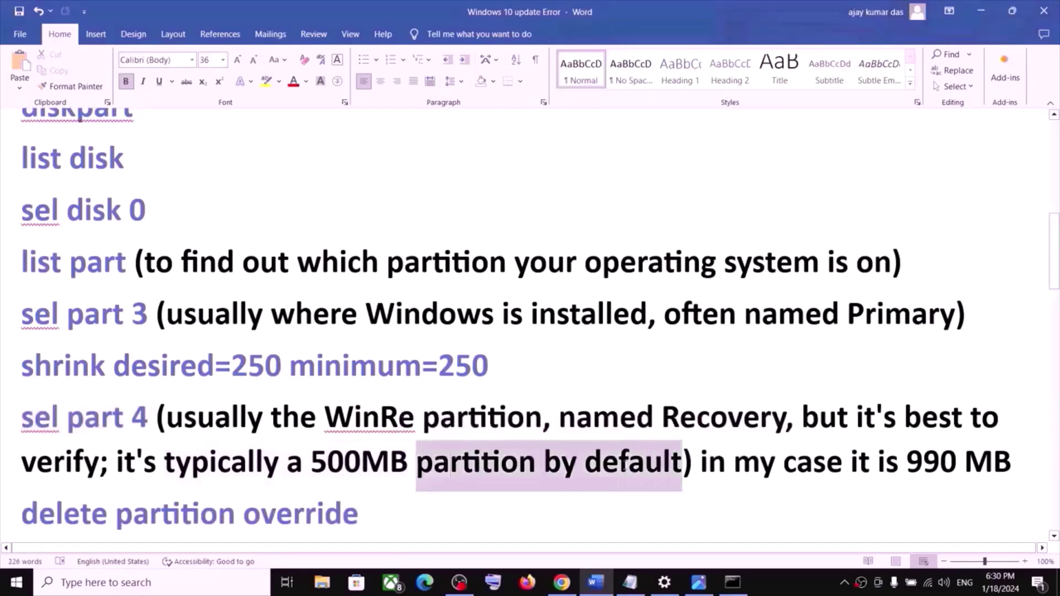
left_click(843, 464)
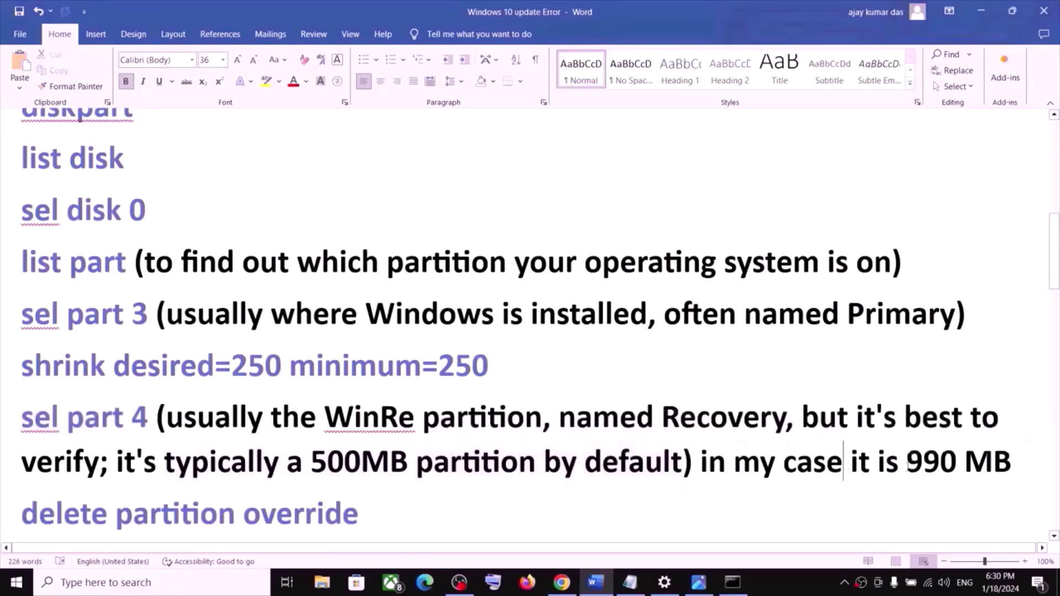
left_click(732, 584)
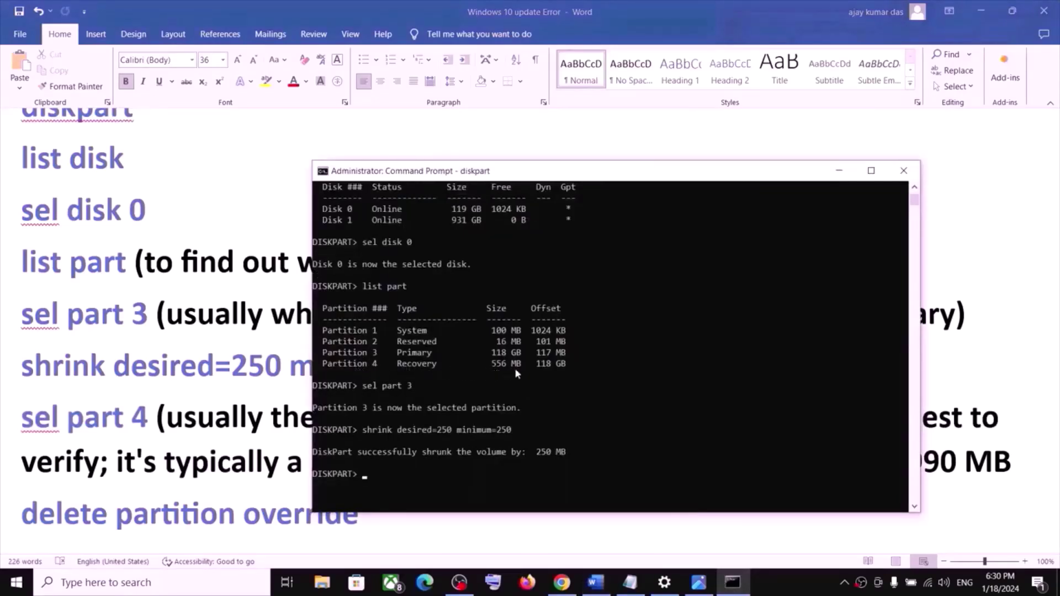
left_click(158, 455)
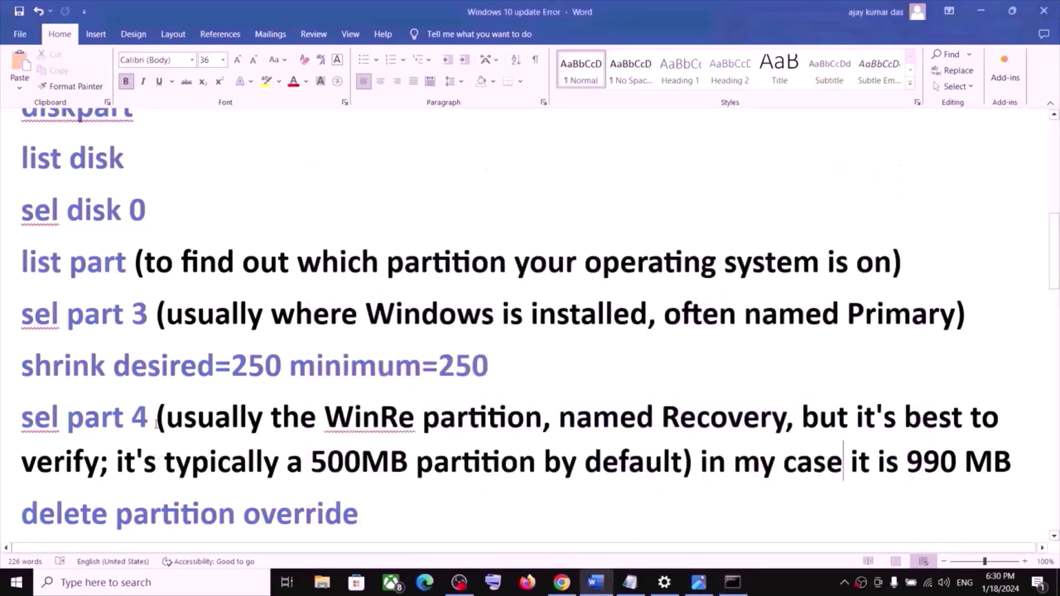
left_click_drag(157, 418, 21, 418)
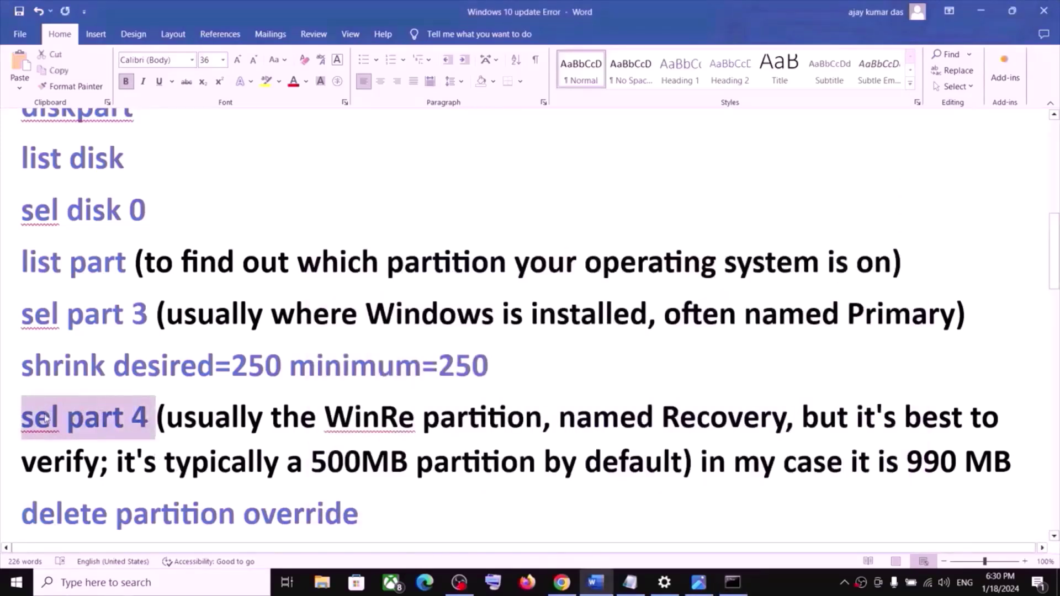
left_click_drag(324, 418, 786, 419)
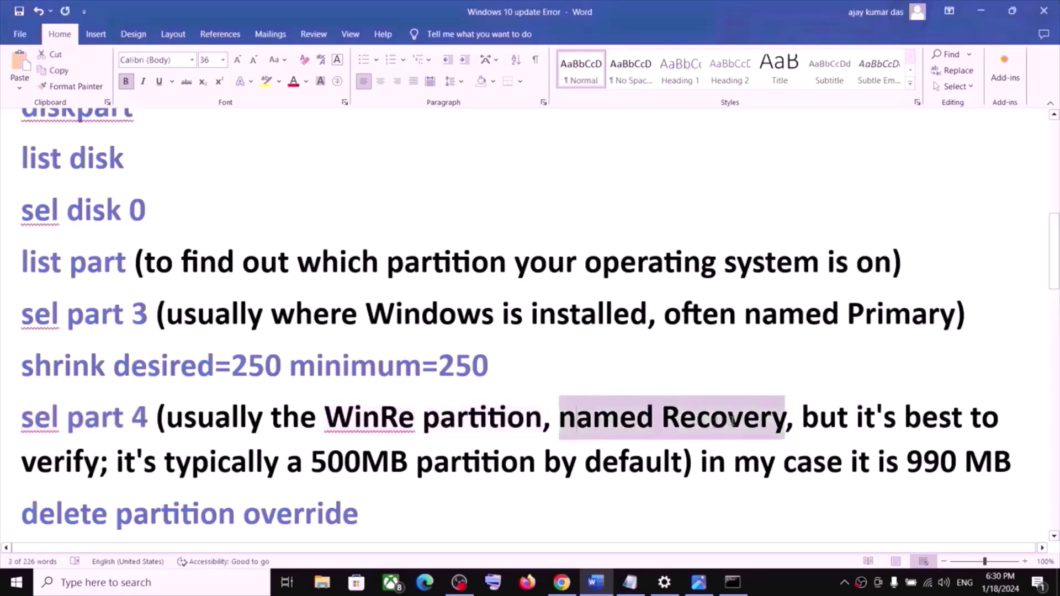
key("alt+Tab")
key("ctrl+v")
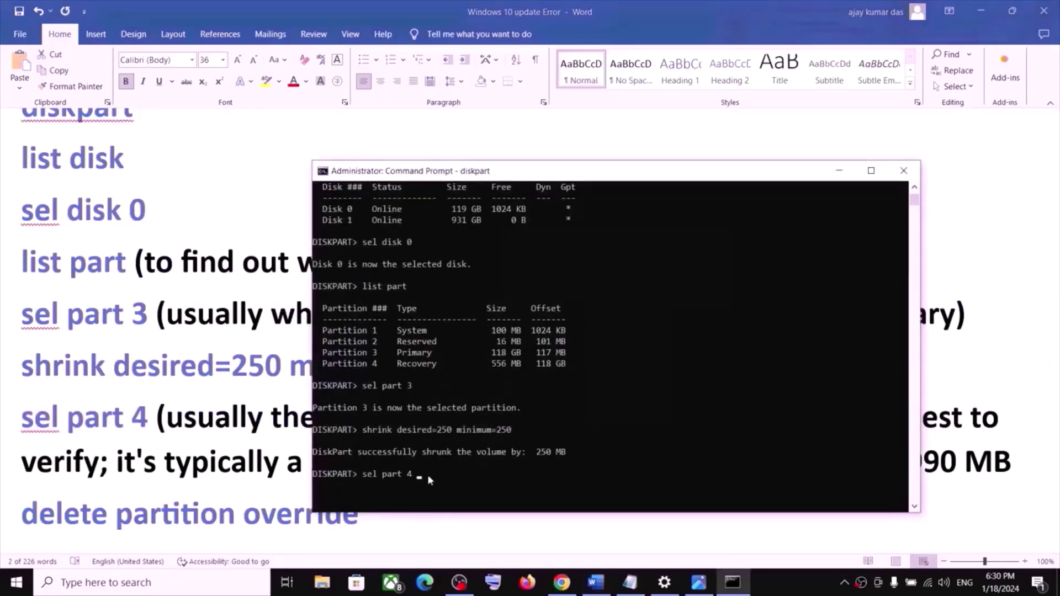
key("Return")
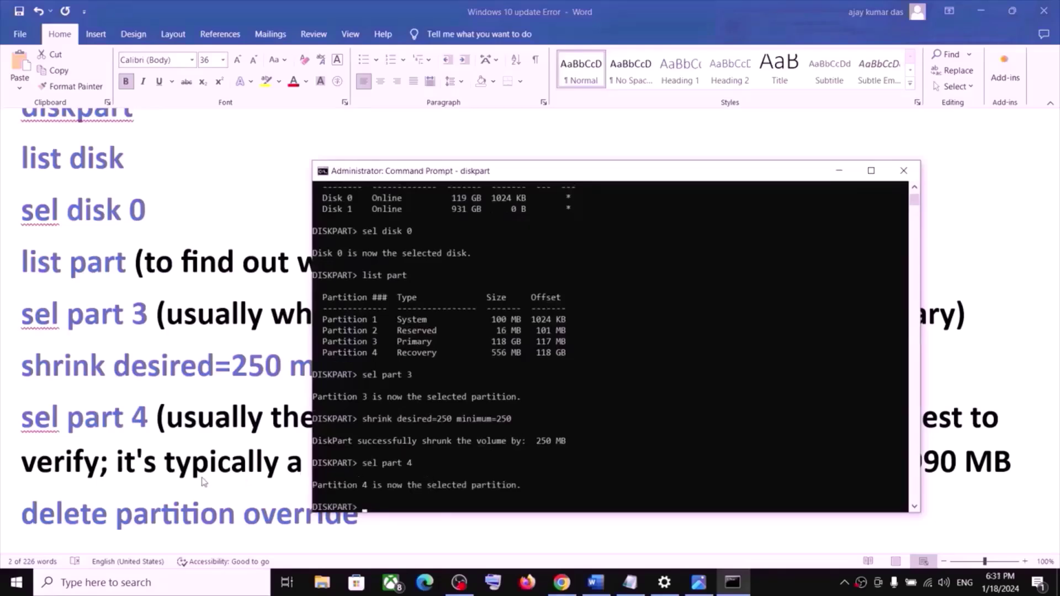
Step: Delete partition 4 with delete partition override
key("alt+Tab")
scroll(323, 461, "down", 1)
scroll(324, 461, "down", 1)
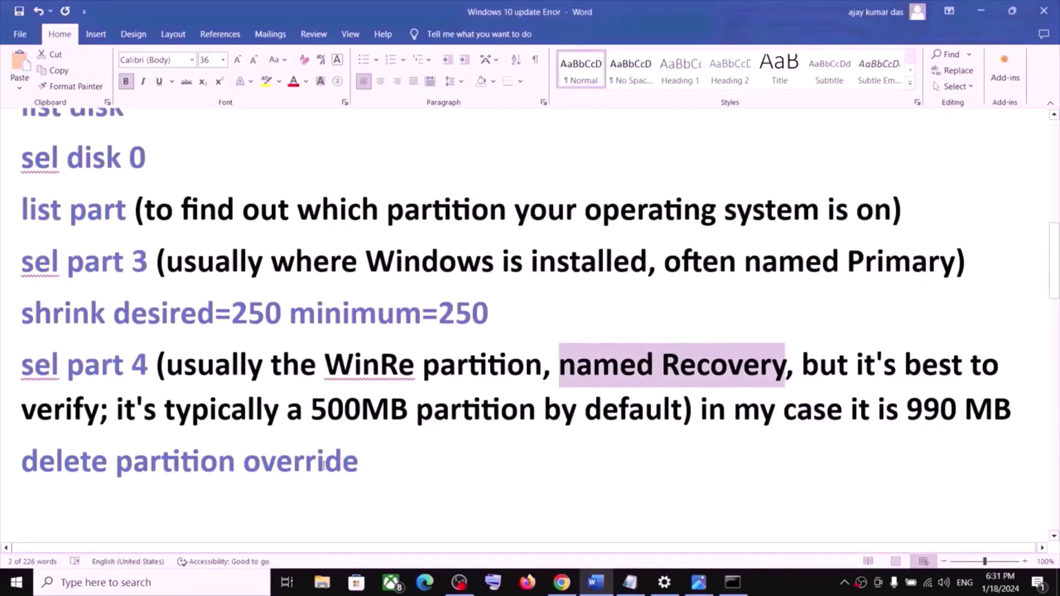
left_click_drag(361, 449, 22, 449)
key("ctrl+c")
key("alt+Tab")
right_click(446, 463)
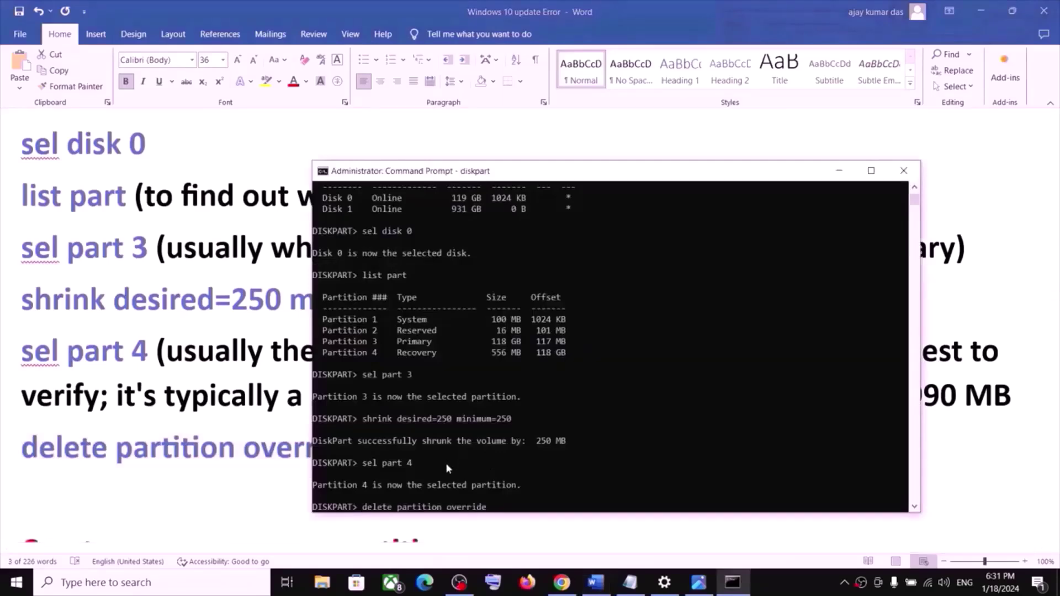
key("Return")
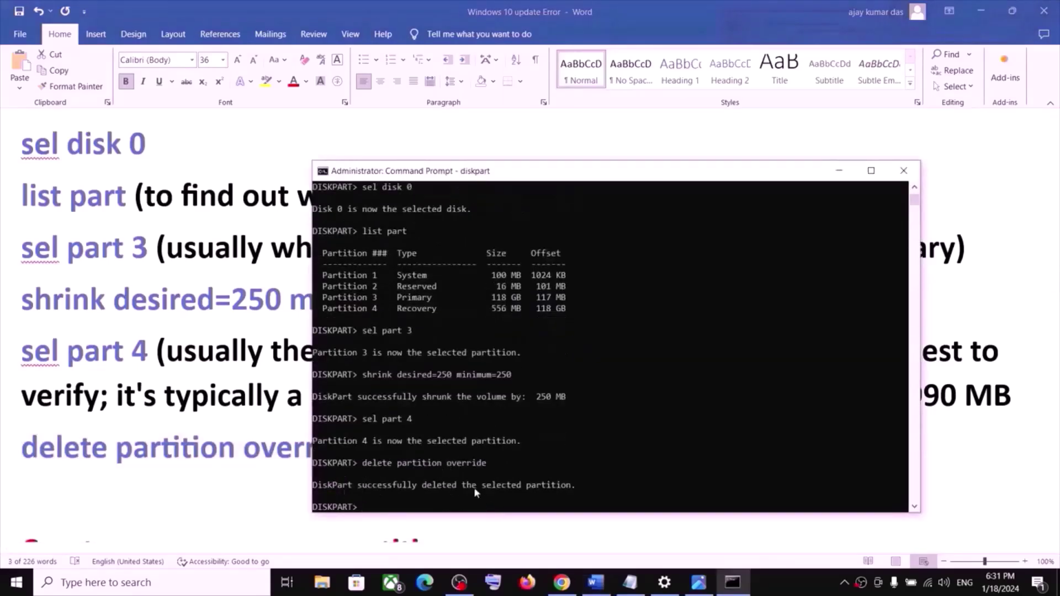
key("alt+Tab")
scroll(166, 472, "down", 3)
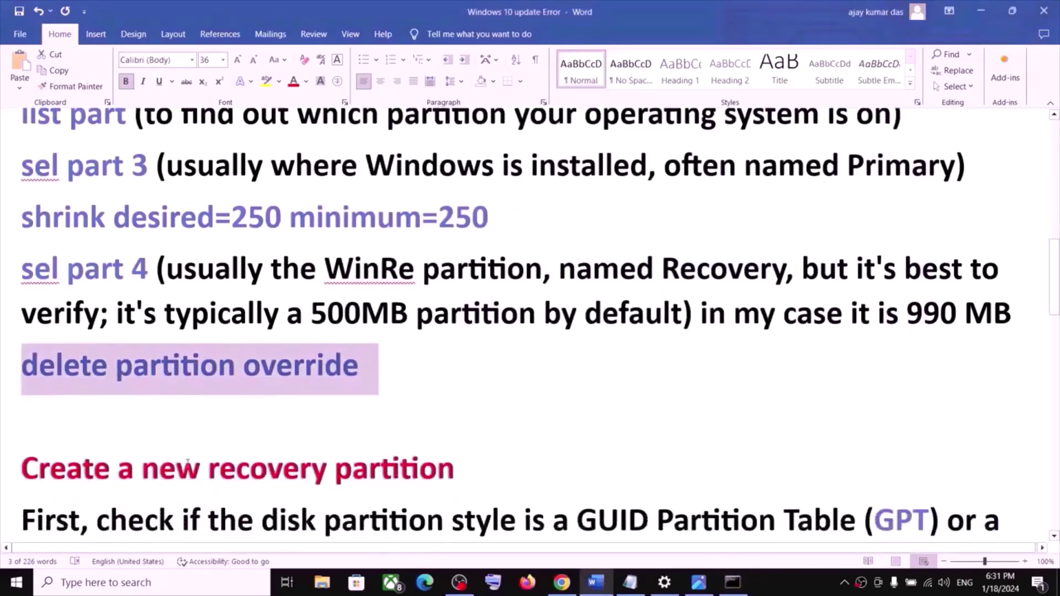
Step: Read the guide's partition-style check explaining GPT versus MBR disks
left_click_drag(22, 450, 476, 450)
scroll(272, 448, "down", 1)
scroll(272, 448, "down", 3)
left_click_drag(166, 346, 443, 343)
left_click(265, 340)
left_click_drag(265, 340, 929, 339)
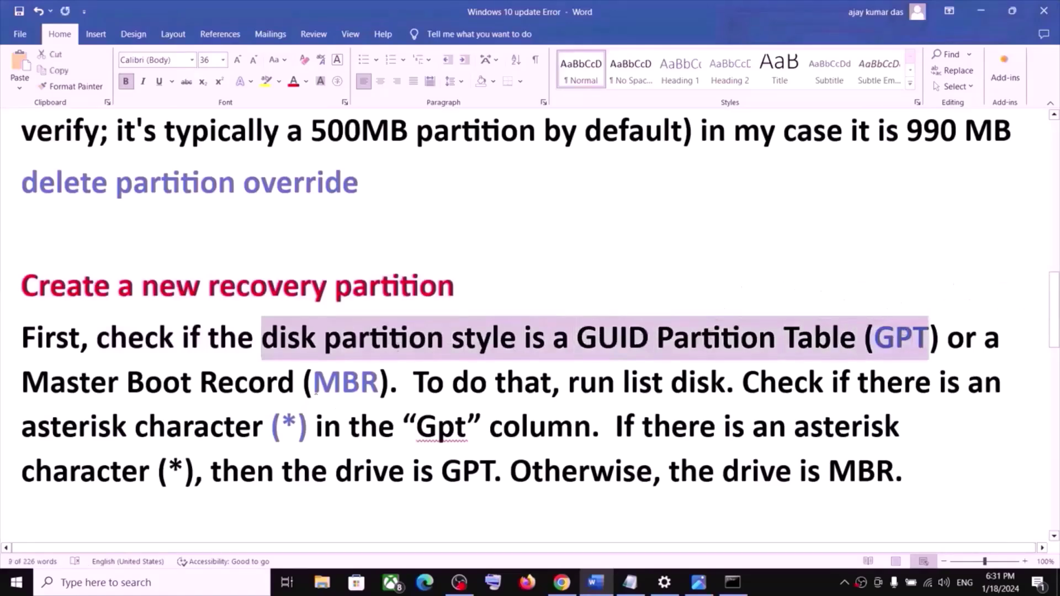
double_click(346, 383)
scroll(346, 383, "down", 1)
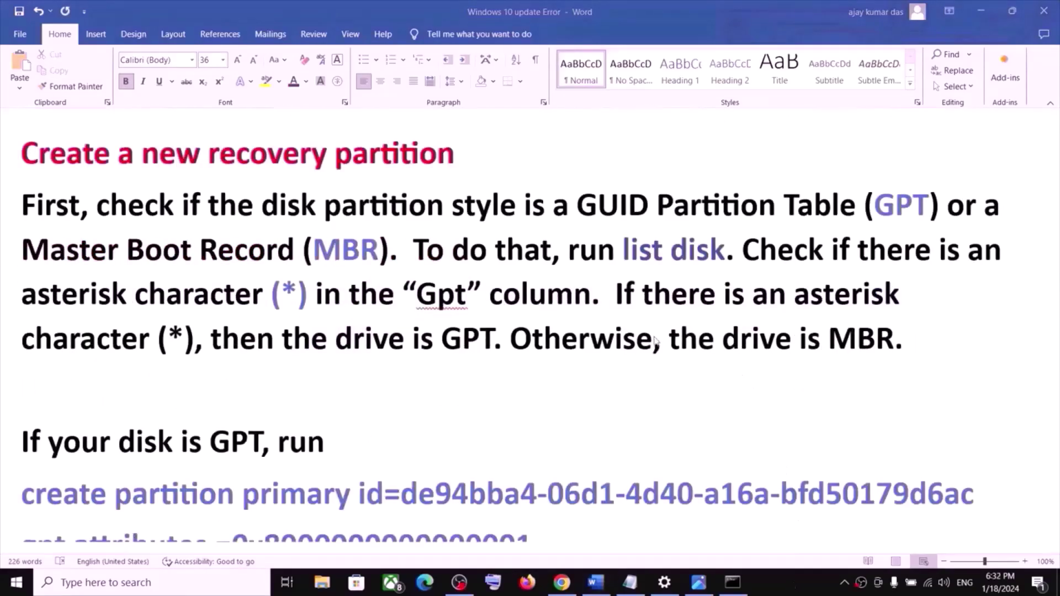
Step: Run list disk and confirm Disk 0 shows an asterisk in the Gpt column
left_click_drag(625, 253, 725, 253)
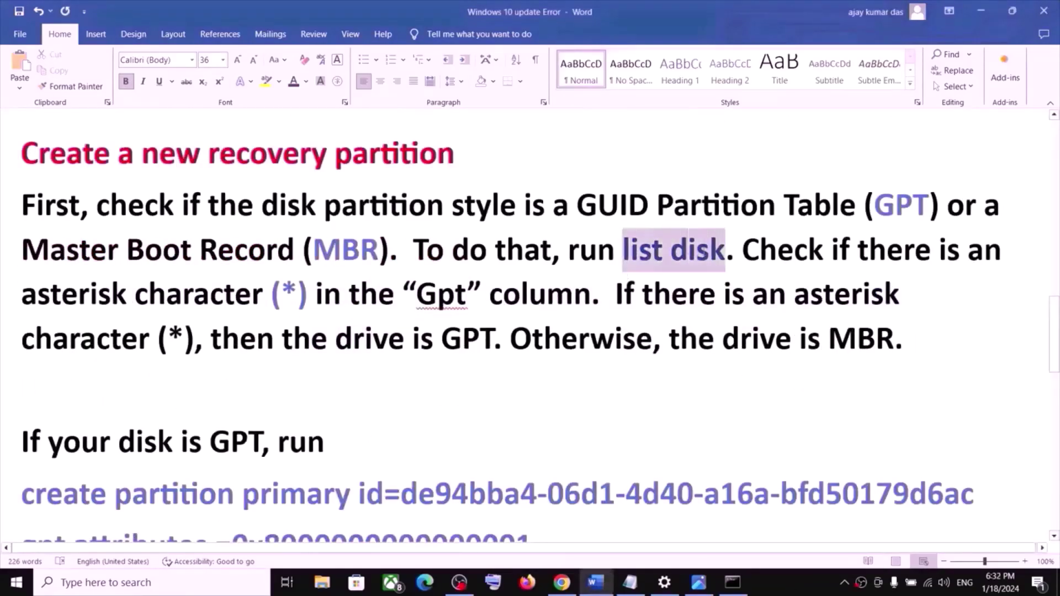
left_click(733, 582)
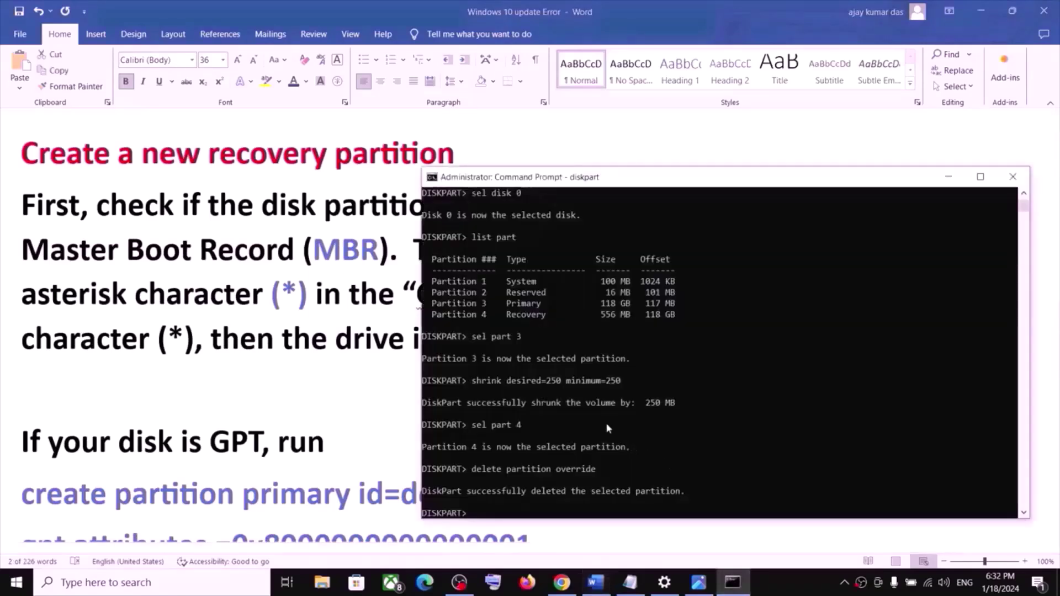
right_click(628, 425)
key("Return")
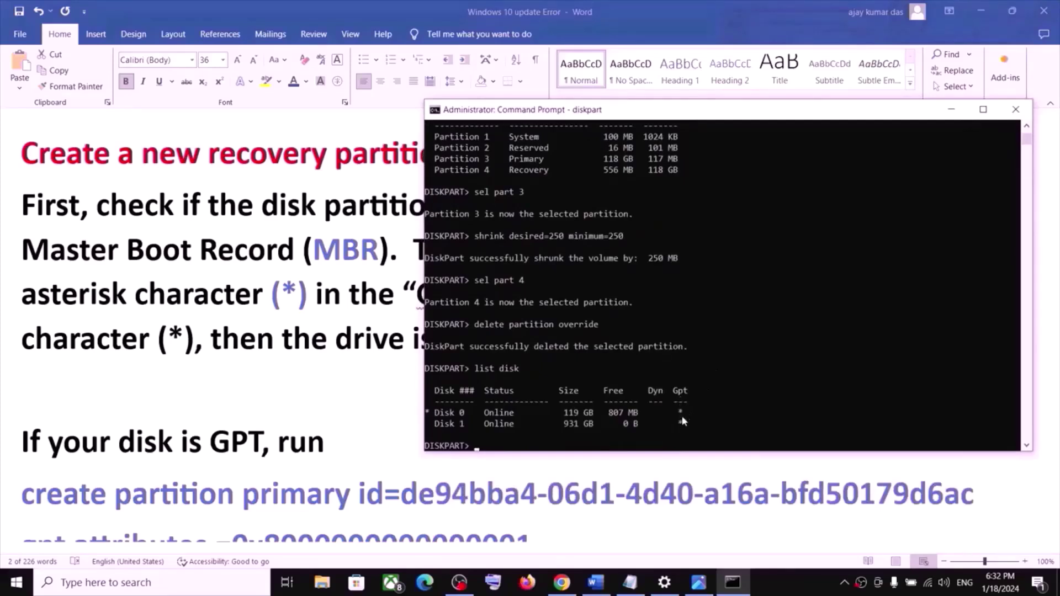
key("alt+Tab")
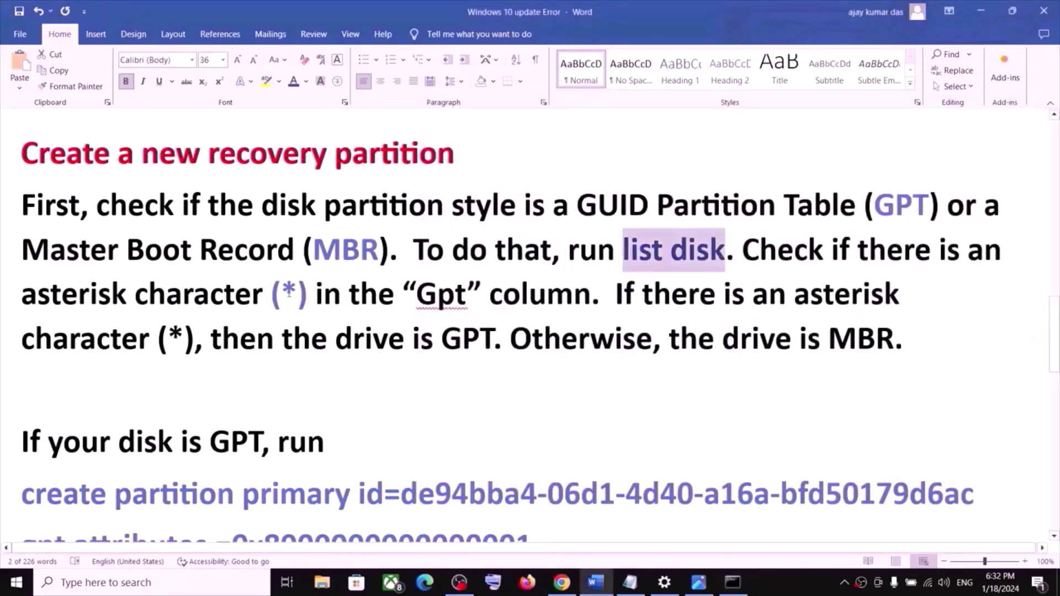
left_click_drag(282, 286, 299, 287)
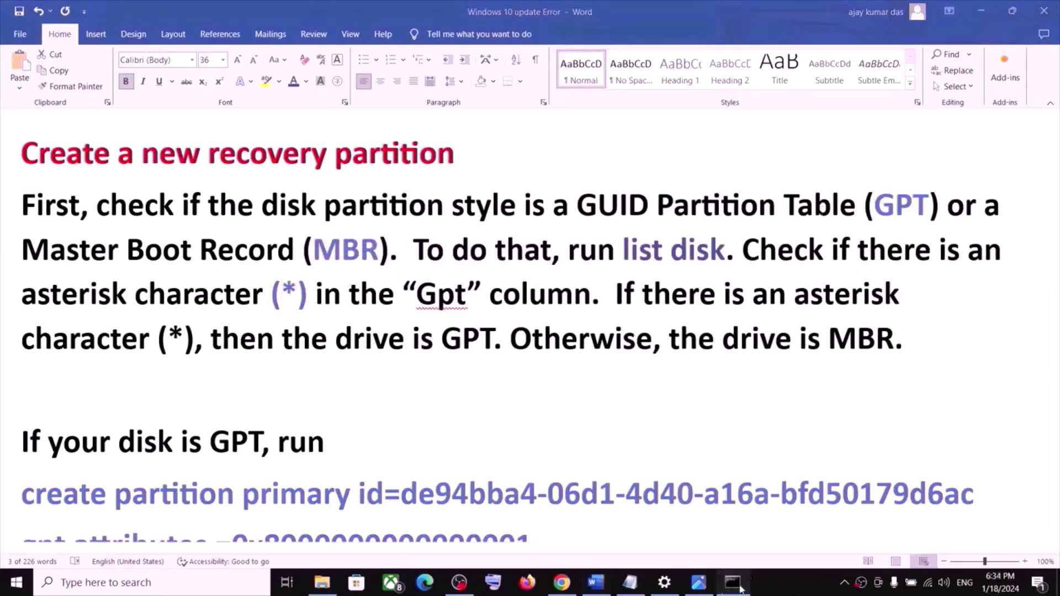
left_click(733, 583)
left_click_drag(688, 413, 655, 426)
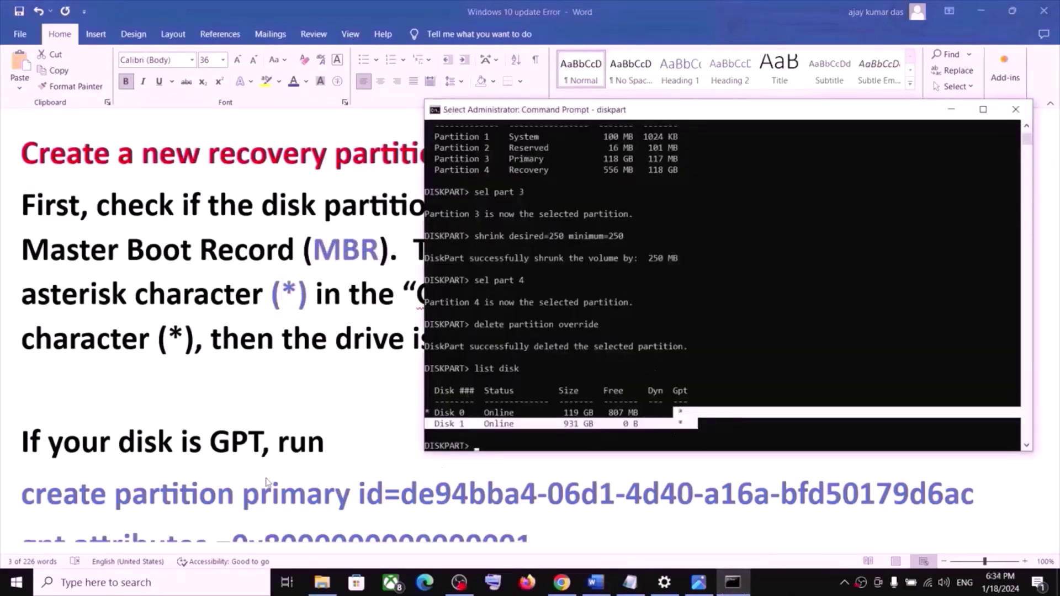
key("alt+Tab")
scroll(207, 434, "down", 2)
scroll(207, 433, "down", 2)
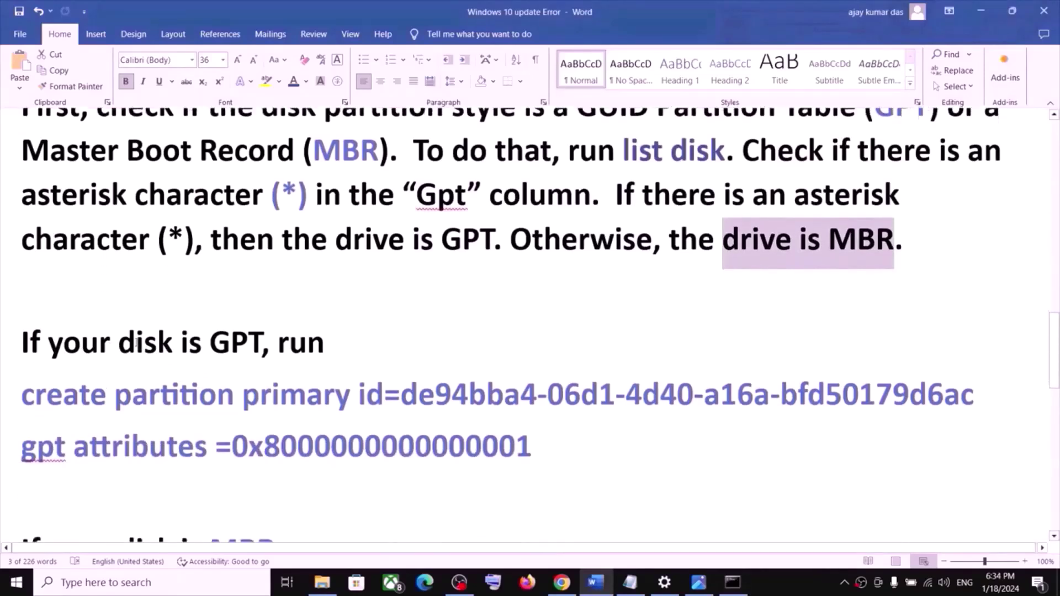
left_click_drag(119, 342, 277, 355)
Step: Create the new primary partition with the GPT recovery partition ID
scroll(1006, 372, "down", 1)
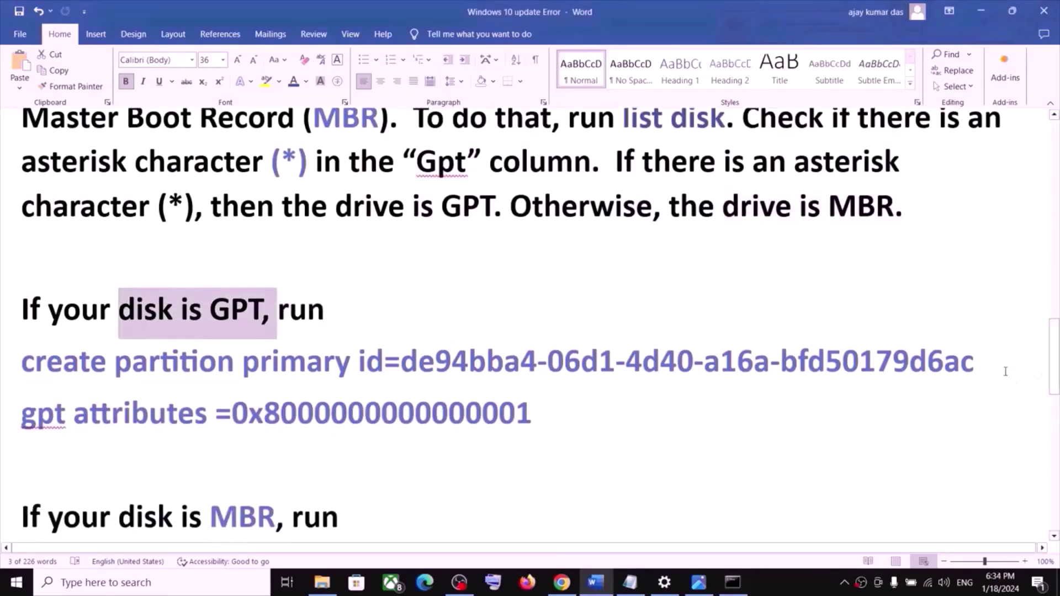
left_click_drag(982, 362, 21, 363)
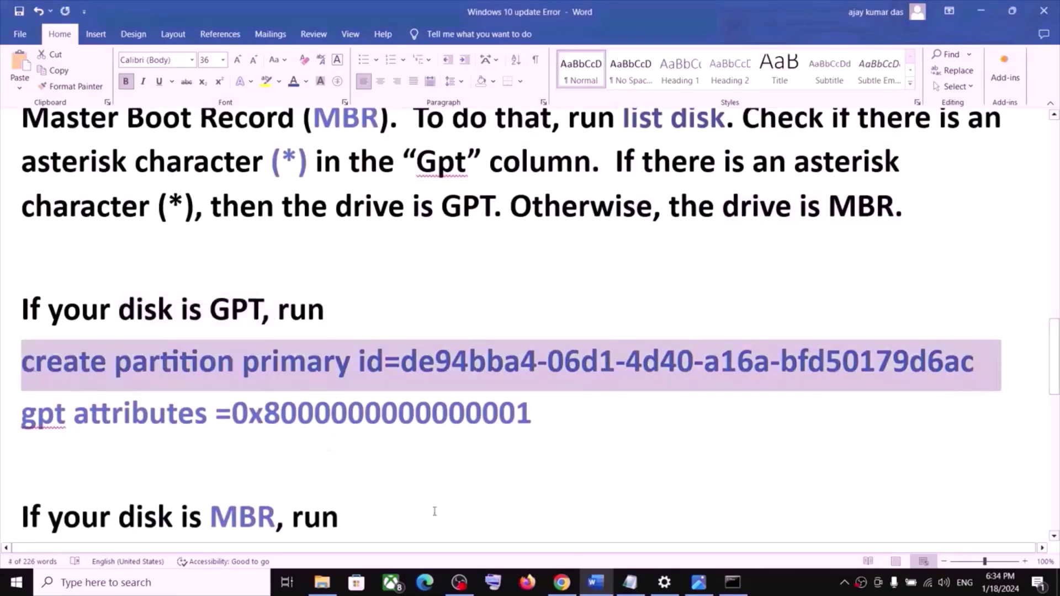
left_click(733, 582)
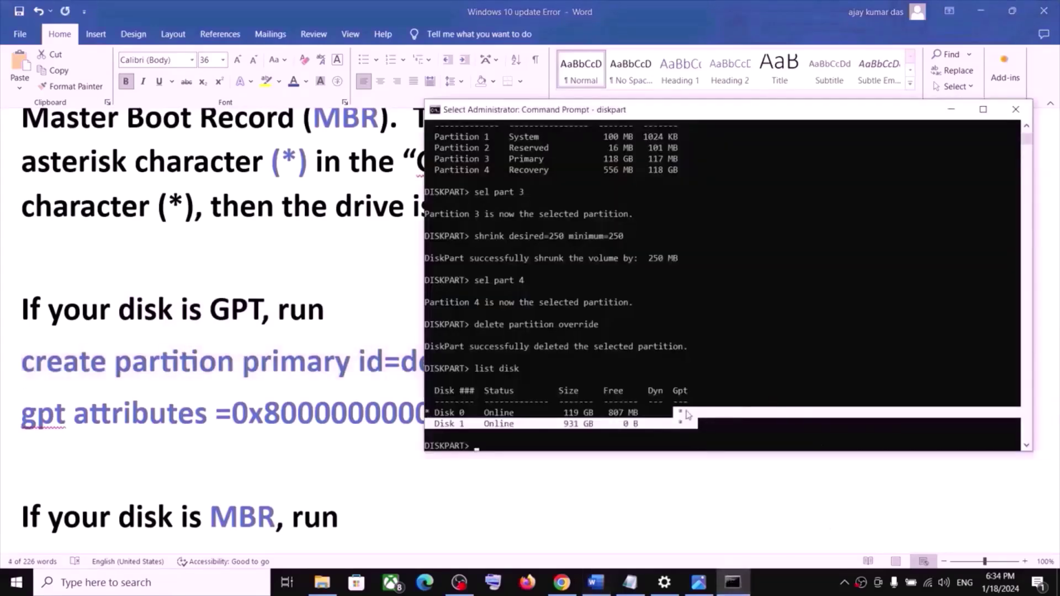
right_click(505, 448)
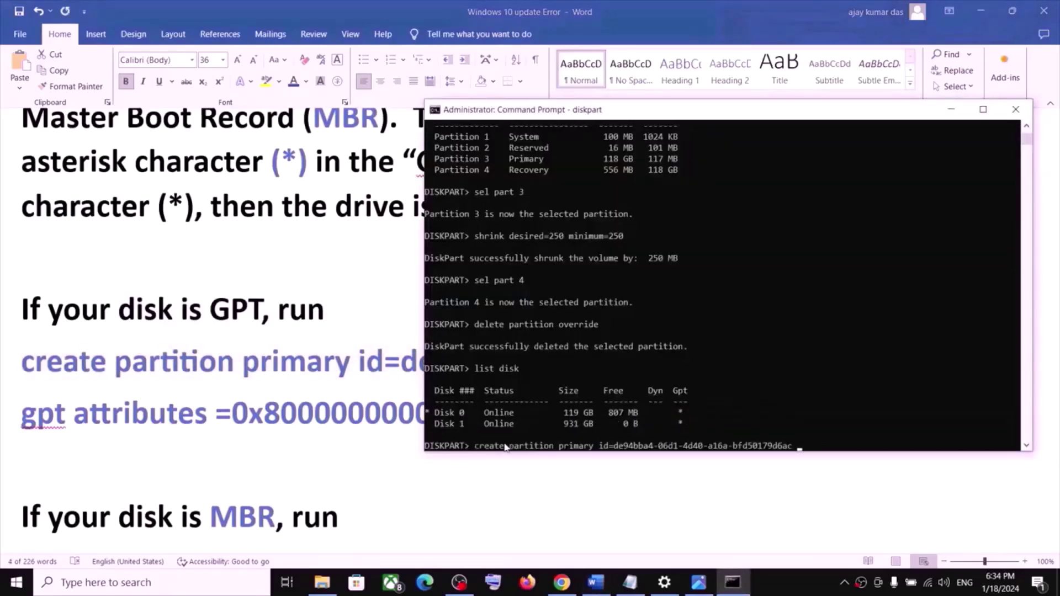
key("Return")
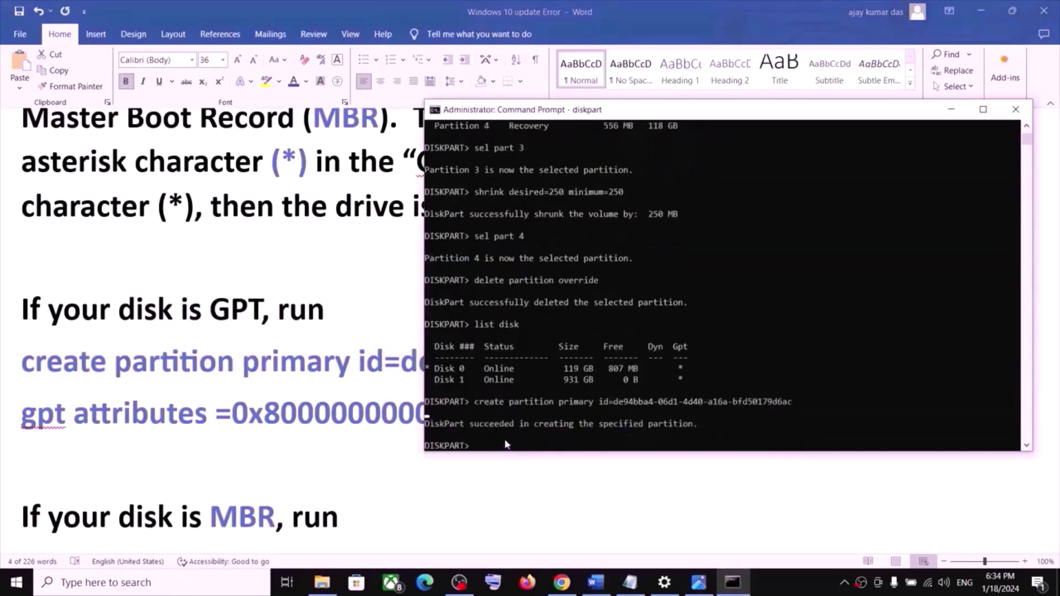
left_click(292, 431)
left_click_drag(542, 419, 25, 418)
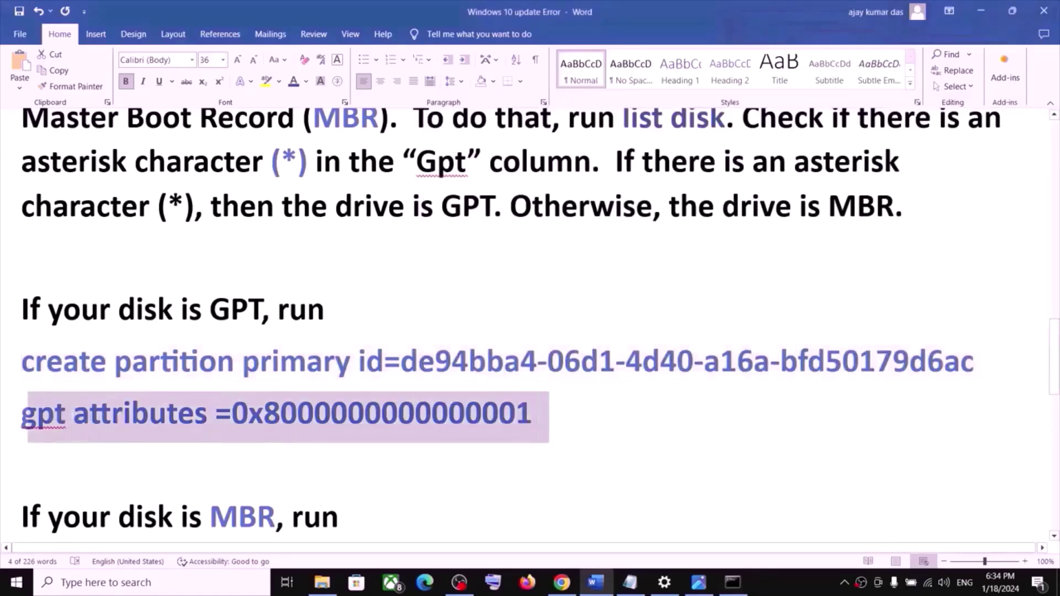
key("ctrl+c")
left_click(732, 583)
right_click(651, 441)
key("Return")
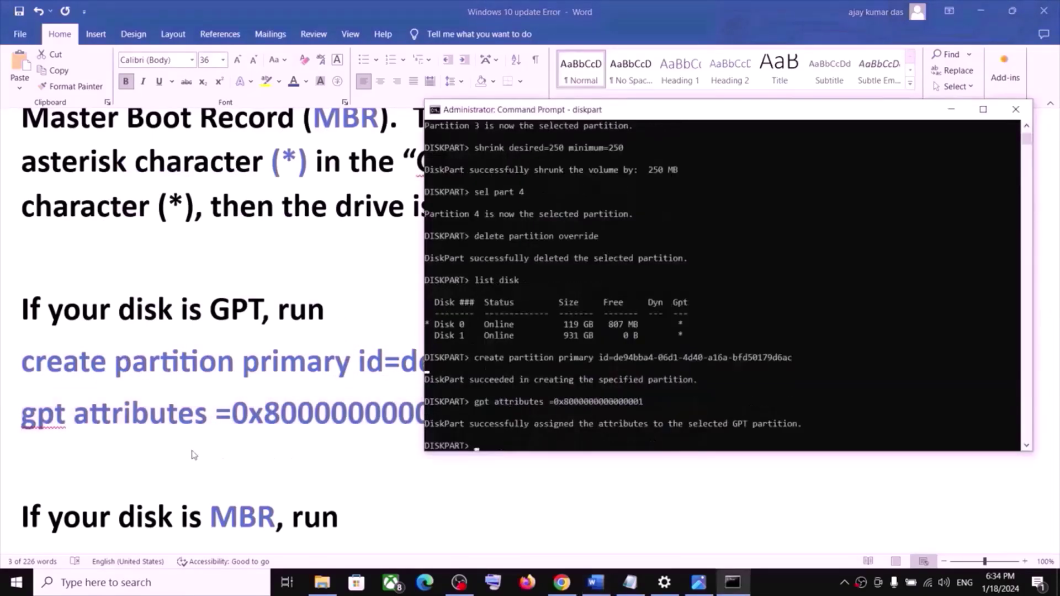
key("alt+Tab")
scroll(210, 422, "down", 3)
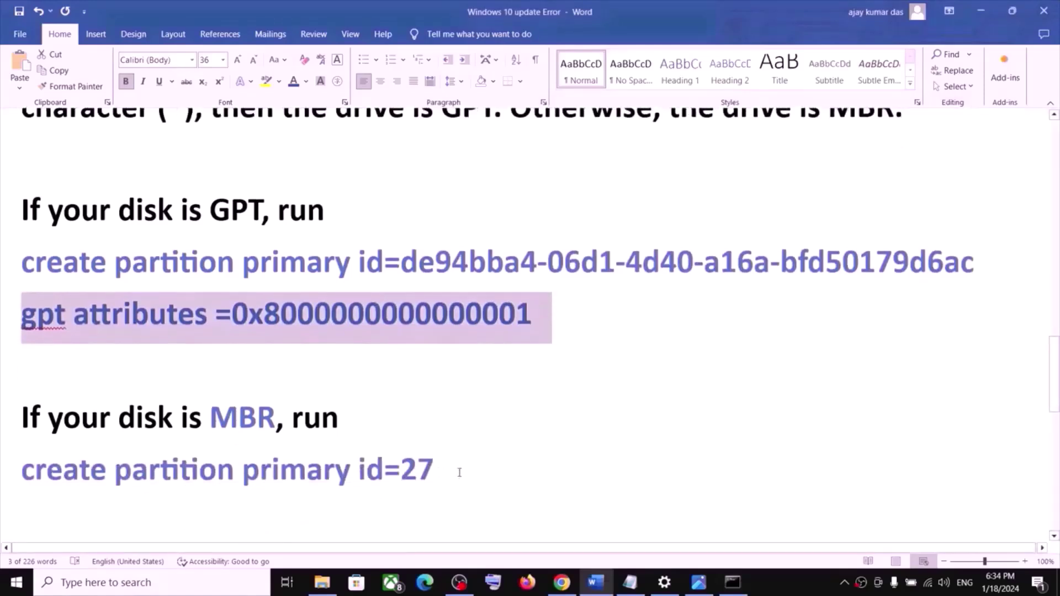
Step: Quick-format the new partition as NTFS labelled 'Windows RE tools' using the format command from Word
triple_click(459, 473)
scroll(341, 379, "down", 2)
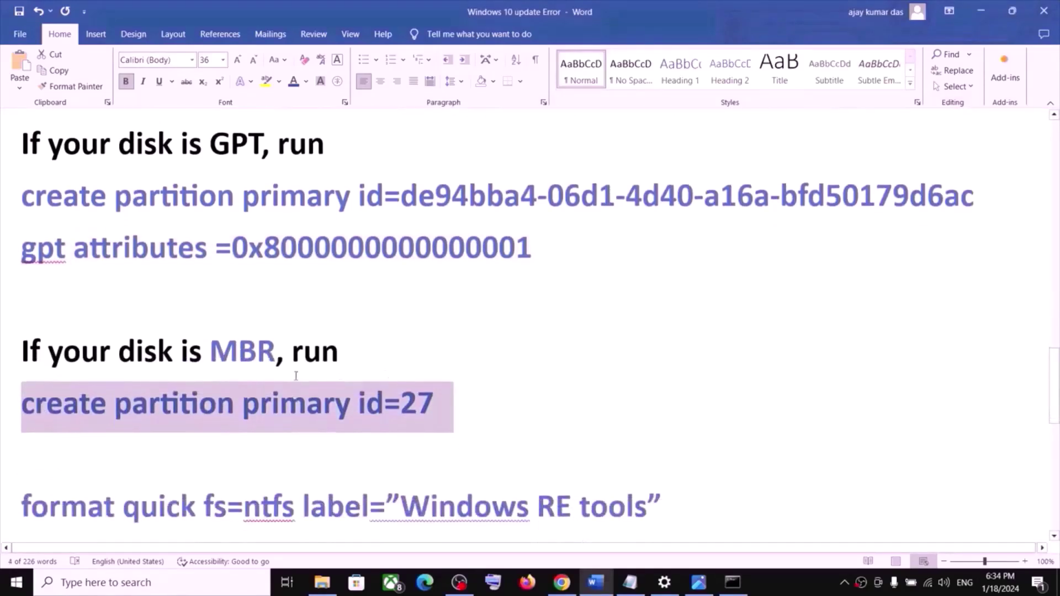
scroll(425, 339, "down", 2)
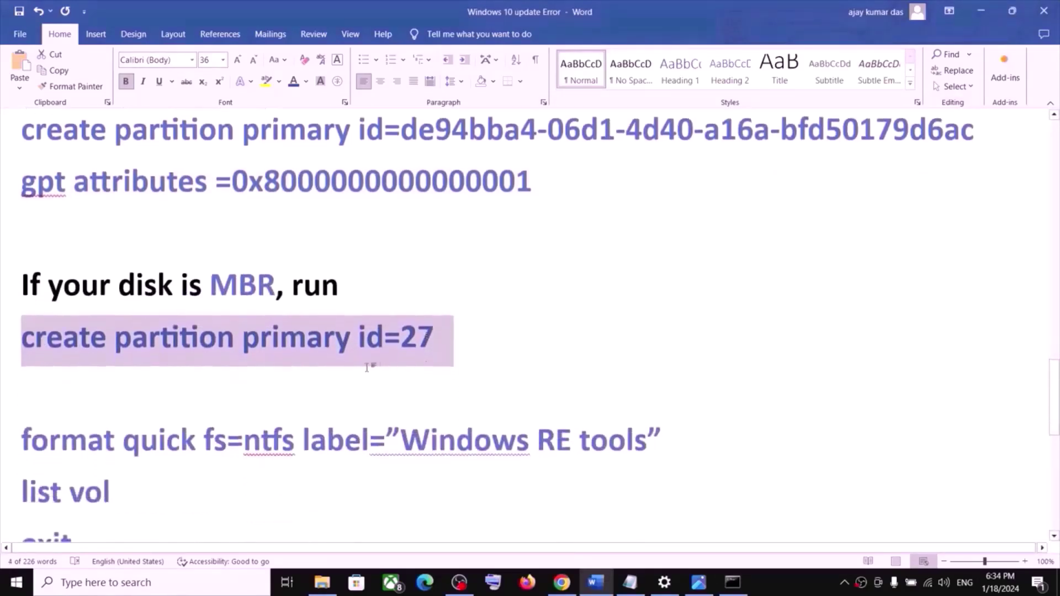
left_click(230, 381)
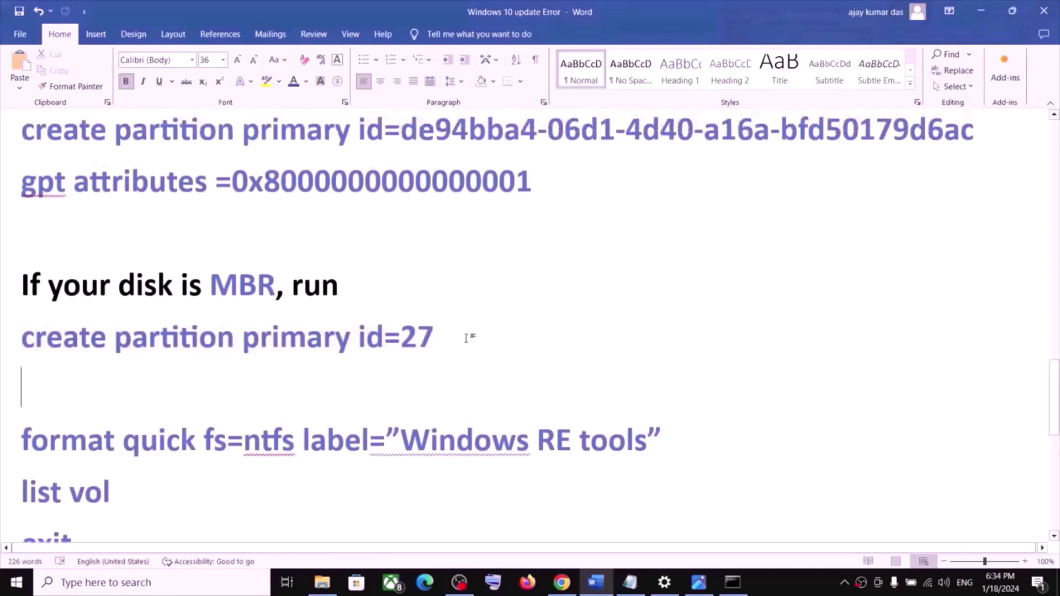
scroll(463, 339, "down", 3)
scroll(463, 339, "down", 1)
scroll(463, 339, "down", 3)
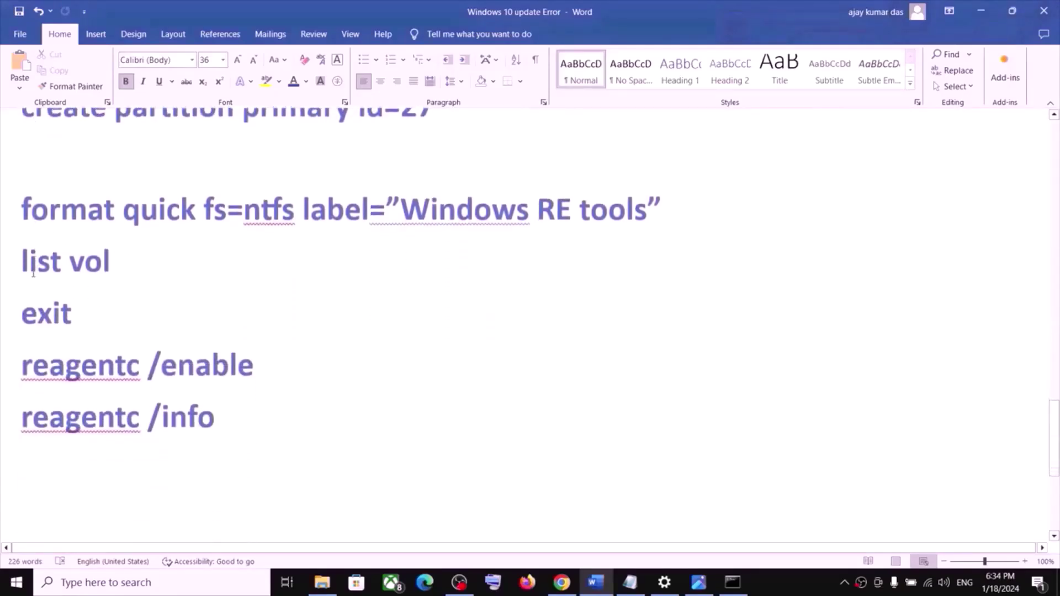
left_click_drag(22, 209, 213, 415)
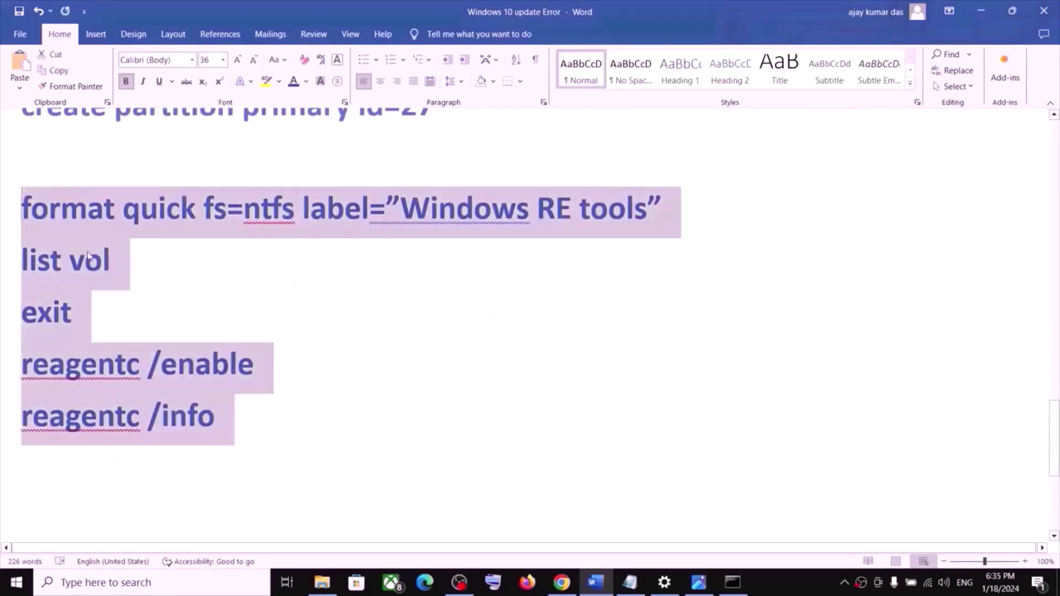
left_click(234, 230)
double_click(253, 213)
left_click(253, 213)
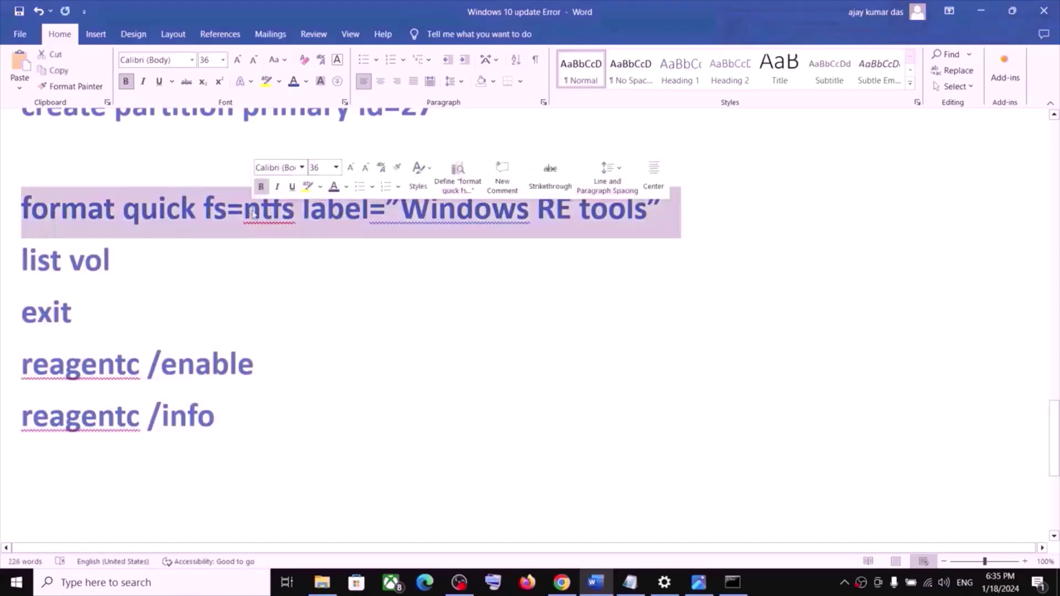
double_click(253, 212)
triple_click(252, 212)
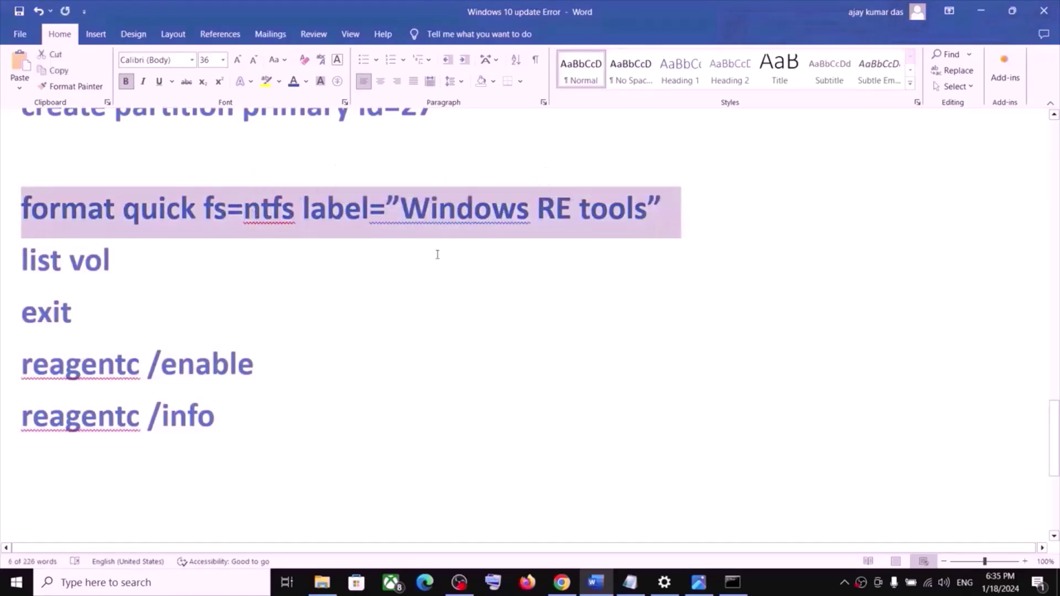
key("ctrl+c")
key("alt+Tab")
right_click(596, 405)
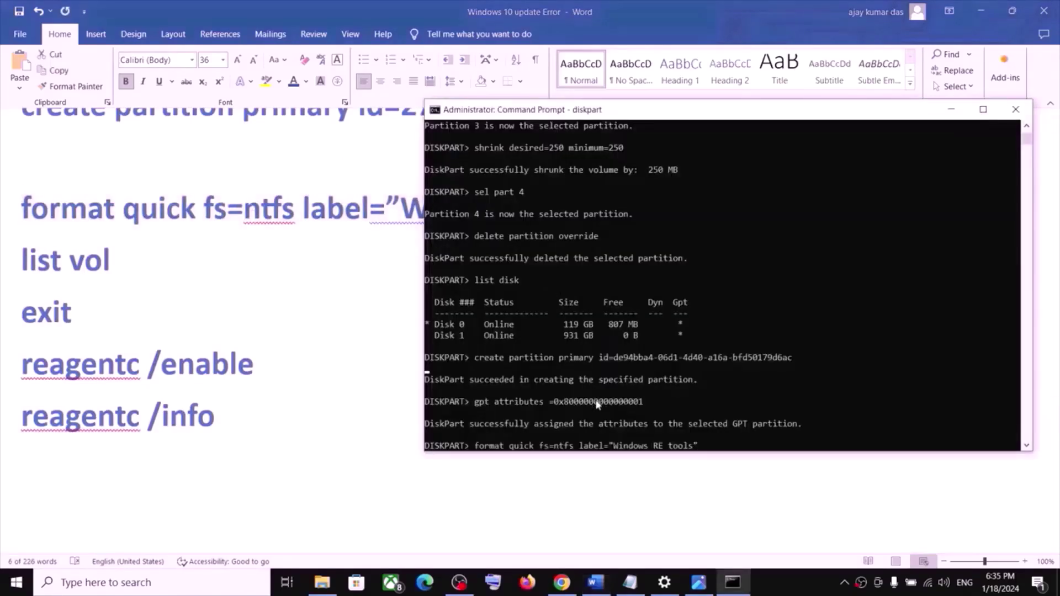
key("Return")
Step: Run list vol to confirm the new 807 MB hidden Windows RE volume
key("alt+Tab")
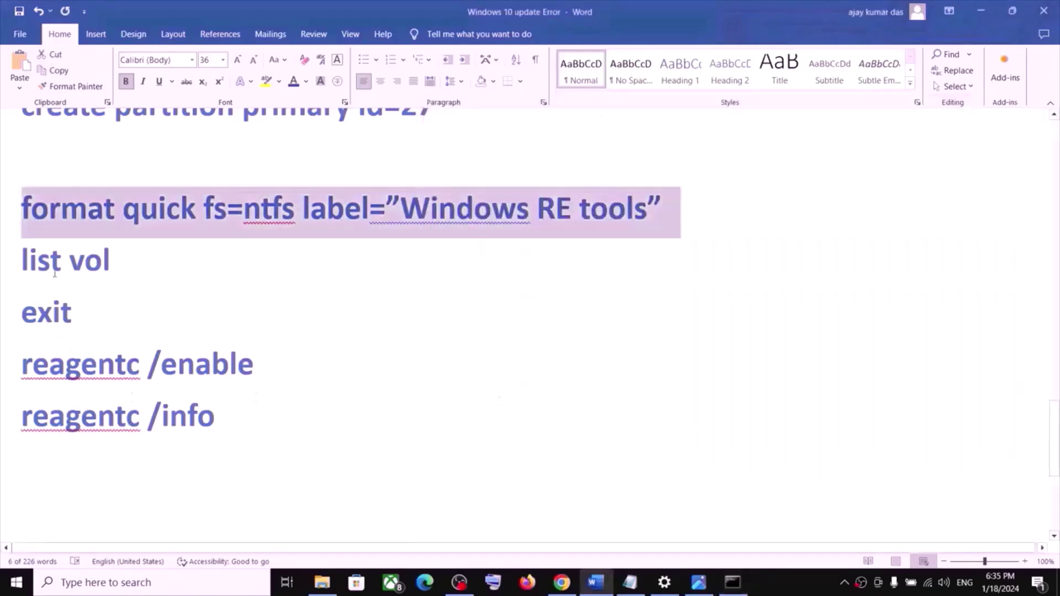
triple_click(61, 262)
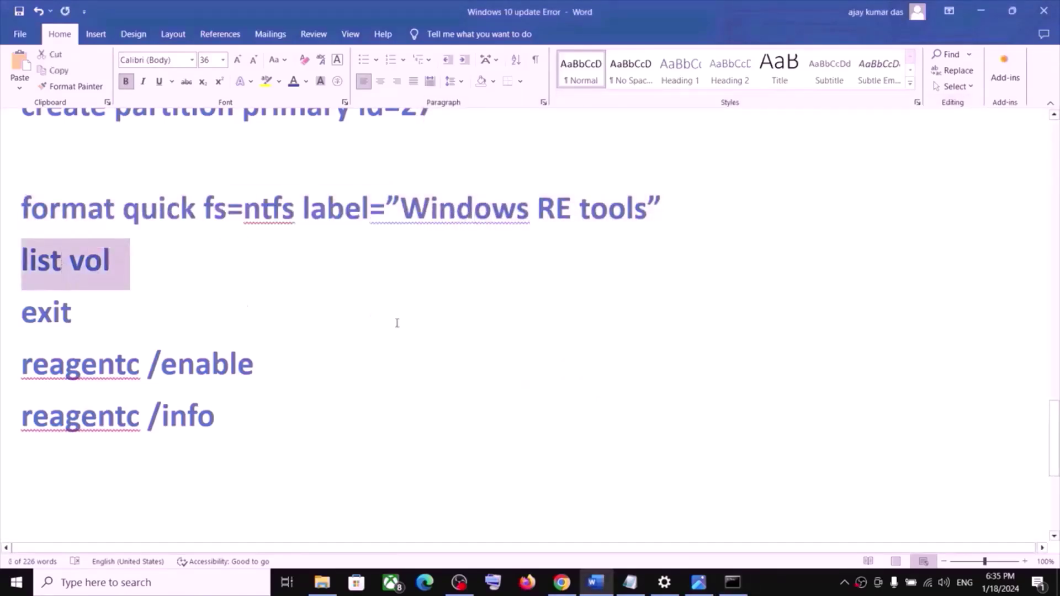
key("ctrl+c")
key("alt+Tab")
key("ctrl+v")
key("Return")
Step: Run exit to leave DiskPart and return to the Command Prompt
key("alt+Tab")
triple_click(52, 316)
key("ctrl+c")
key("alt+Tab")
key("ctrl+v")
key("Return")
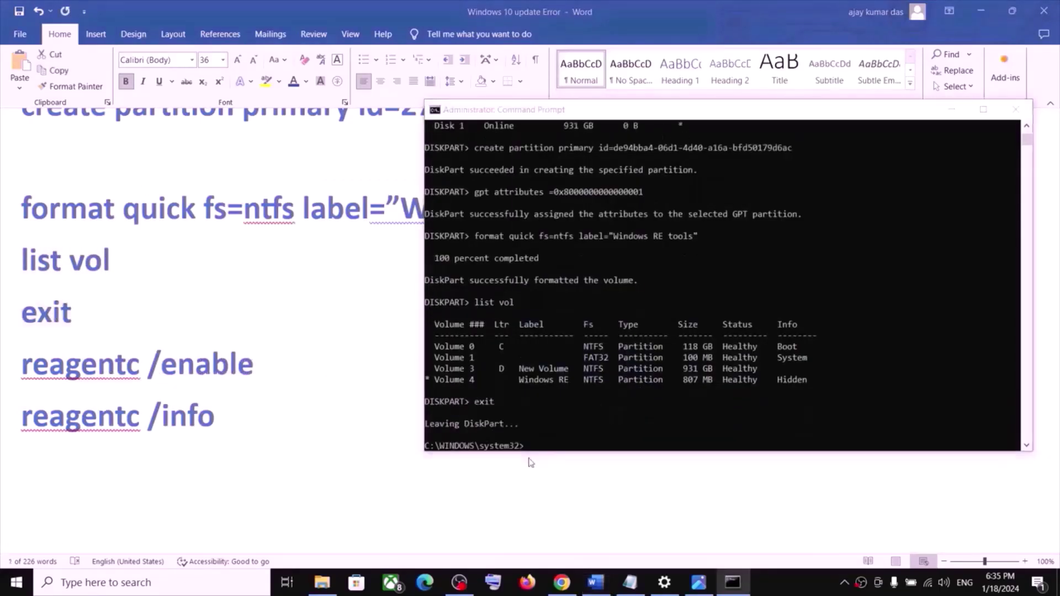
key("alt+Tab")
Step: Re-enable the recovery environment by running reagentc /enable copied from the Word guide
triple_click(137, 367)
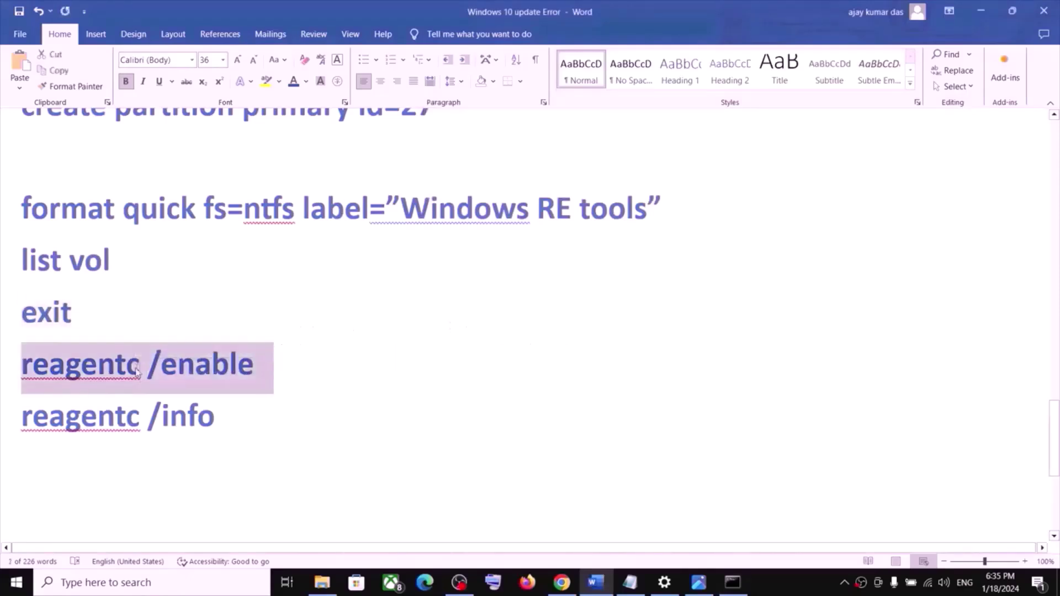
key("ctrl+c")
key("alt+Tab")
key("ctrl+v")
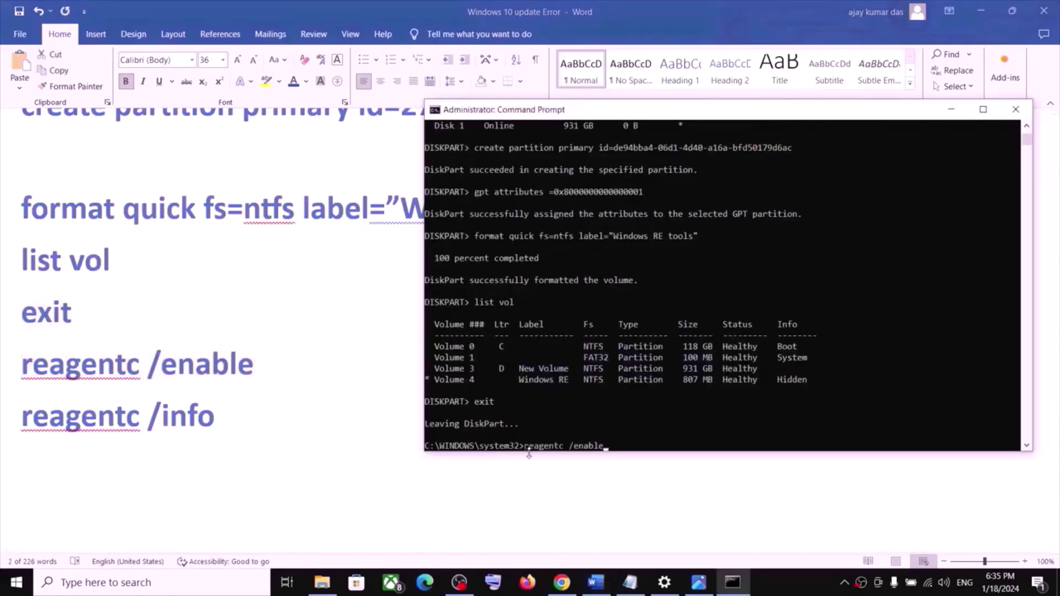
key("Return")
key("alt+Tab")
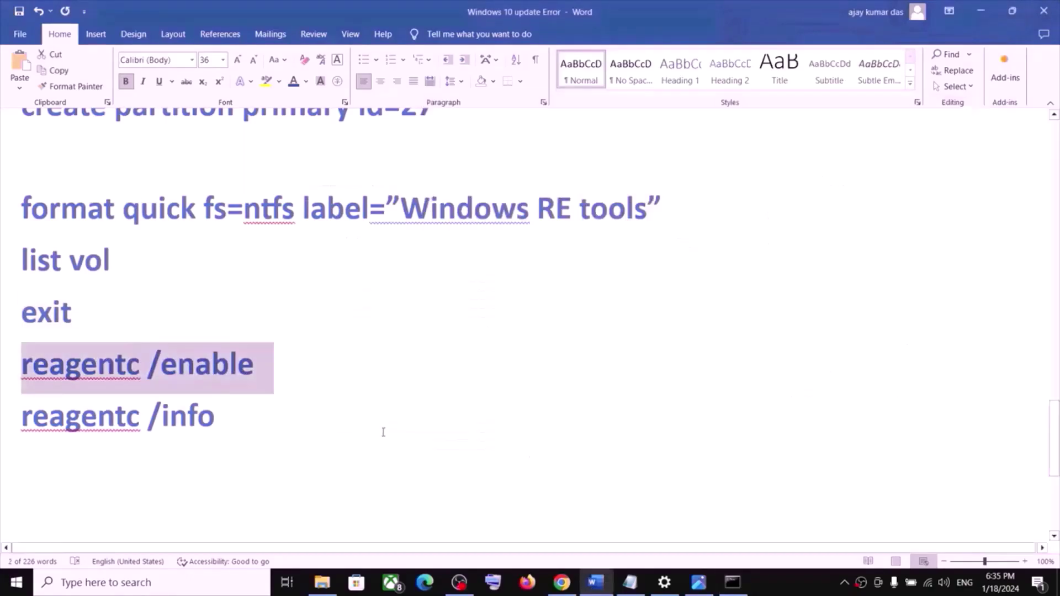
Step: Run reagentc /info to confirm Windows RE is Enabled on partition4, then close Command Prompt
triple_click(97, 418)
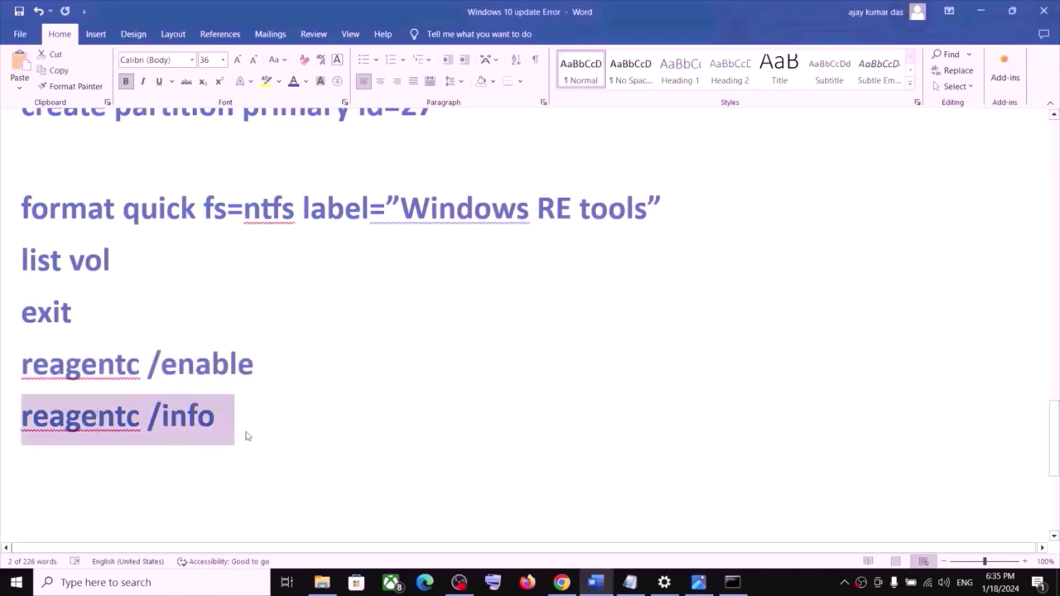
key("alt+Tab")
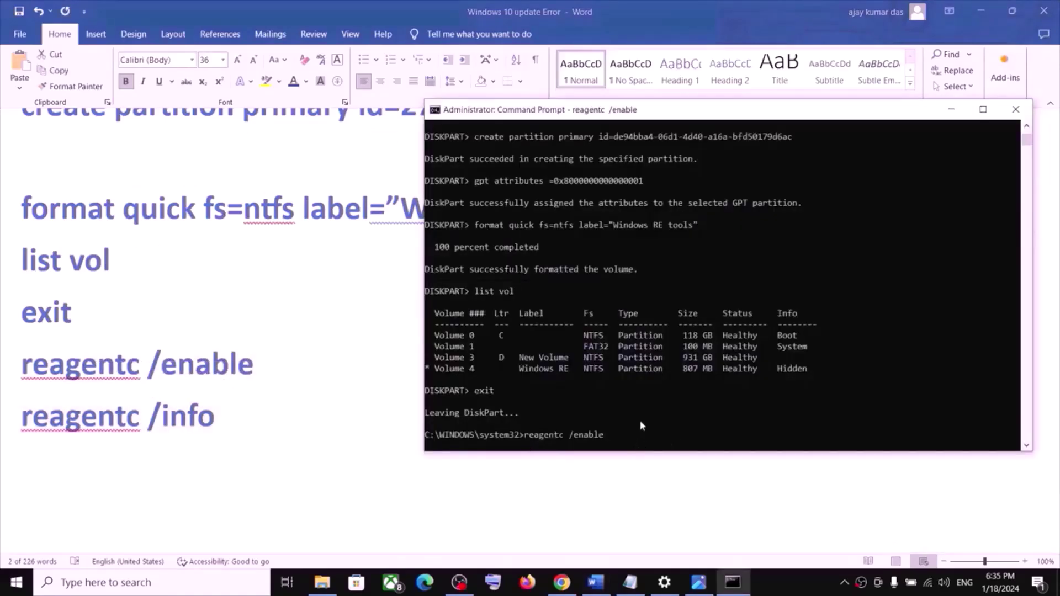
left_click(785, 580)
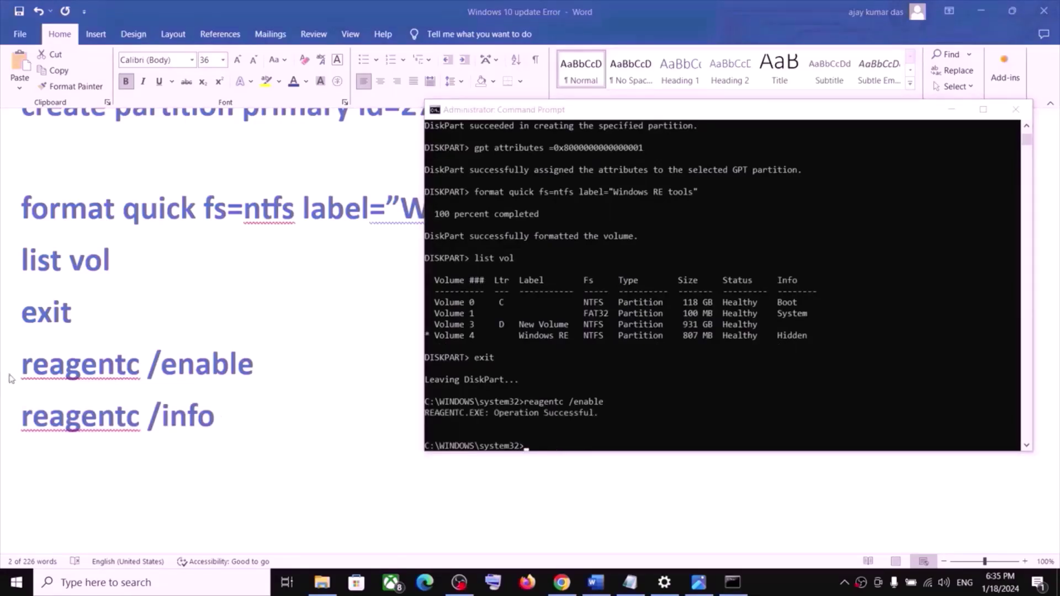
left_click(55, 410)
double_click(99, 420)
triple_click(98, 419)
double_click(98, 420)
triple_click(99, 420)
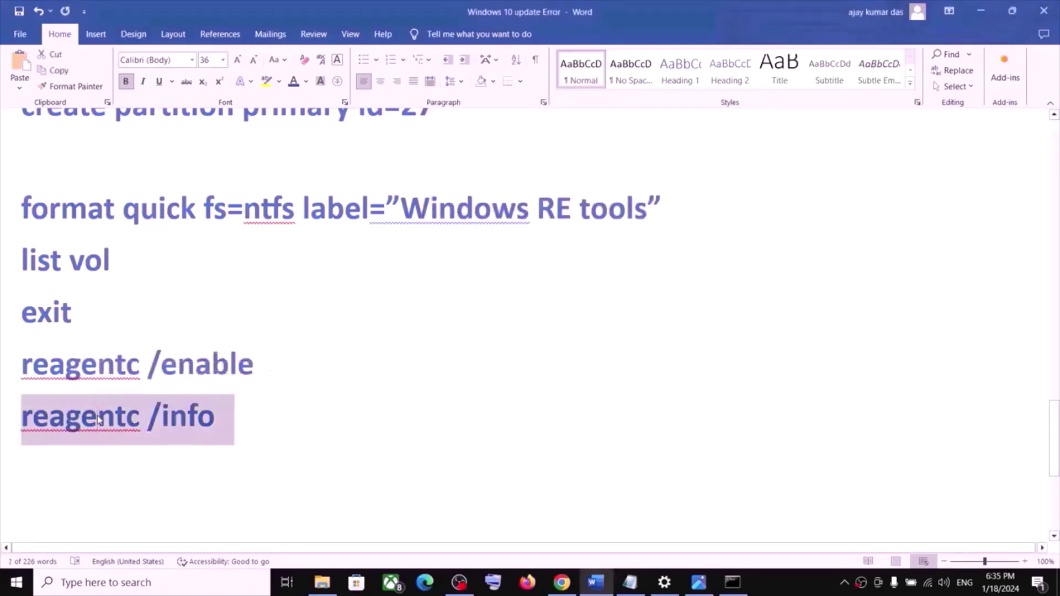
key("ctrl+c")
key("alt+Tab")
right_click(604, 416)
key("Return")
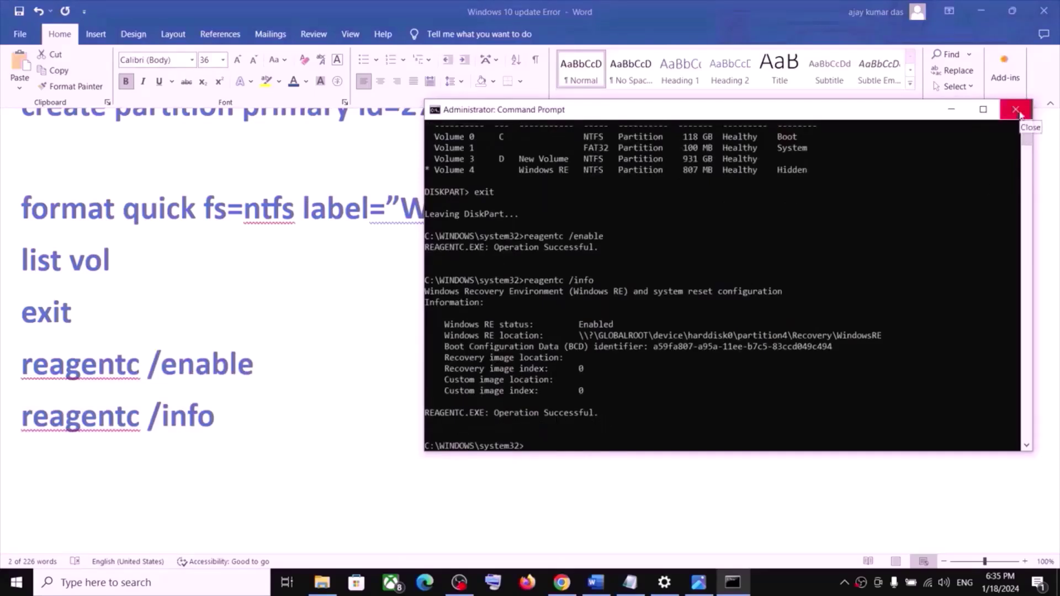
left_click(1019, 113)
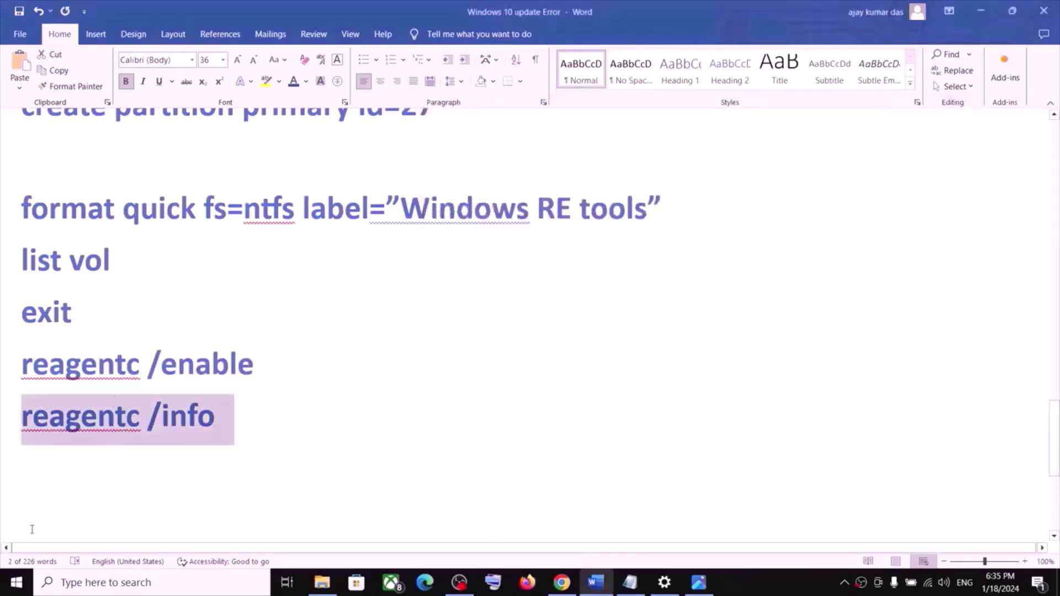
left_click(16, 583)
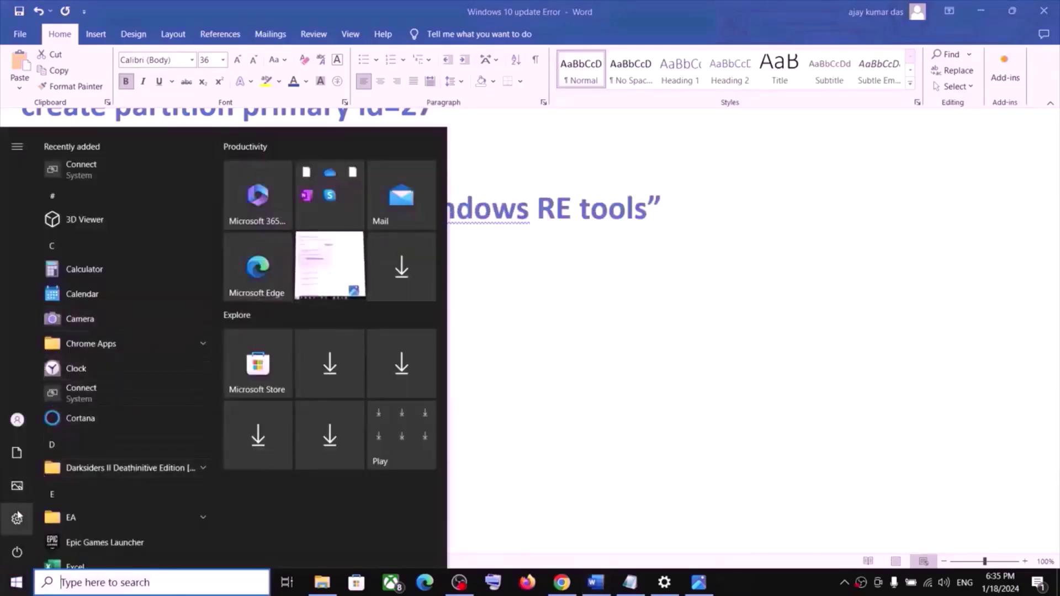
left_click(17, 518)
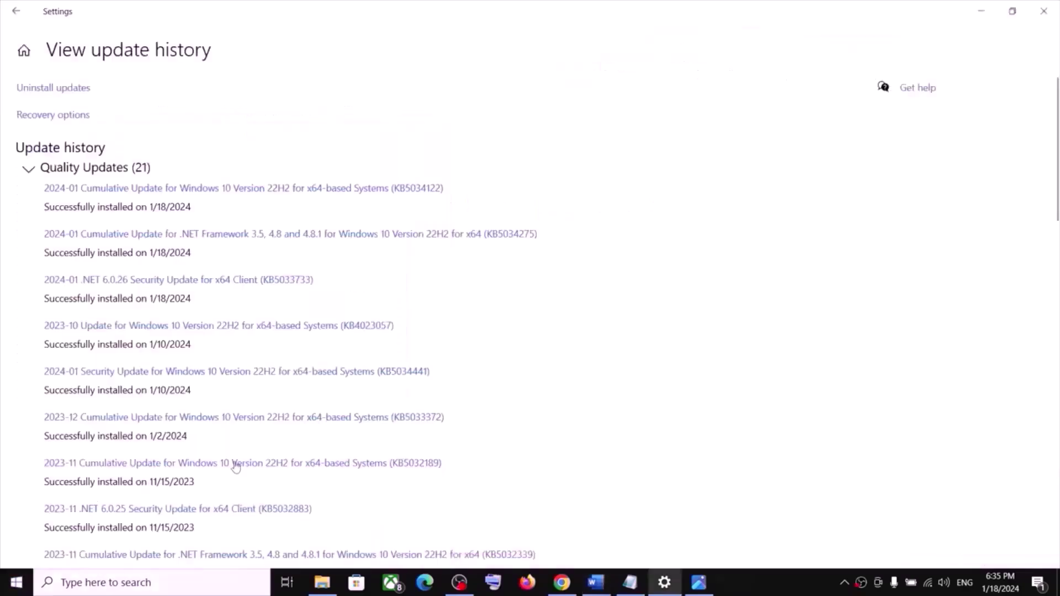
left_click(18, 60)
left_click(542, 384)
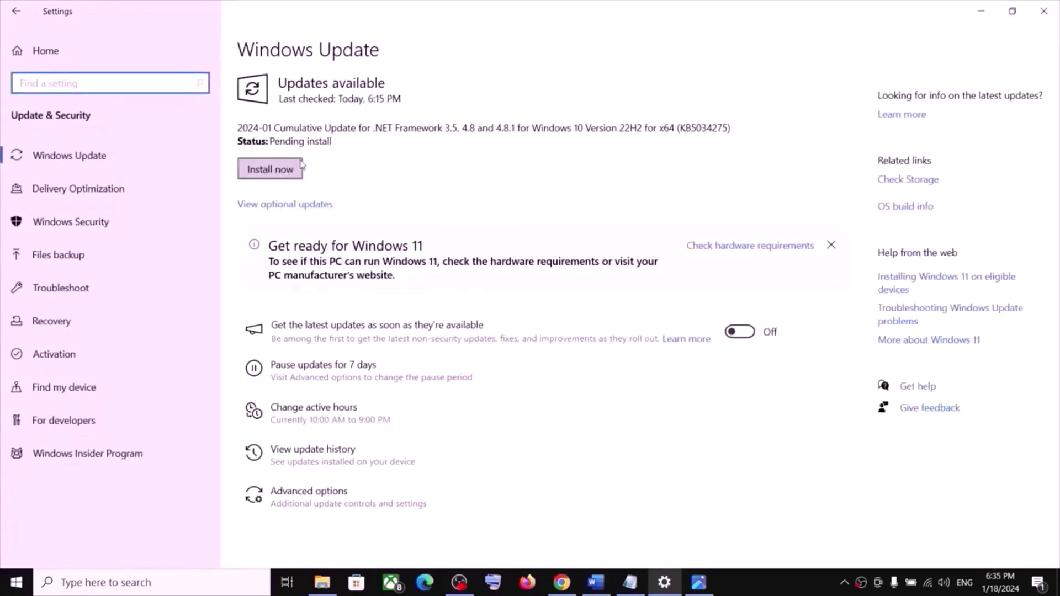
left_click(342, 449)
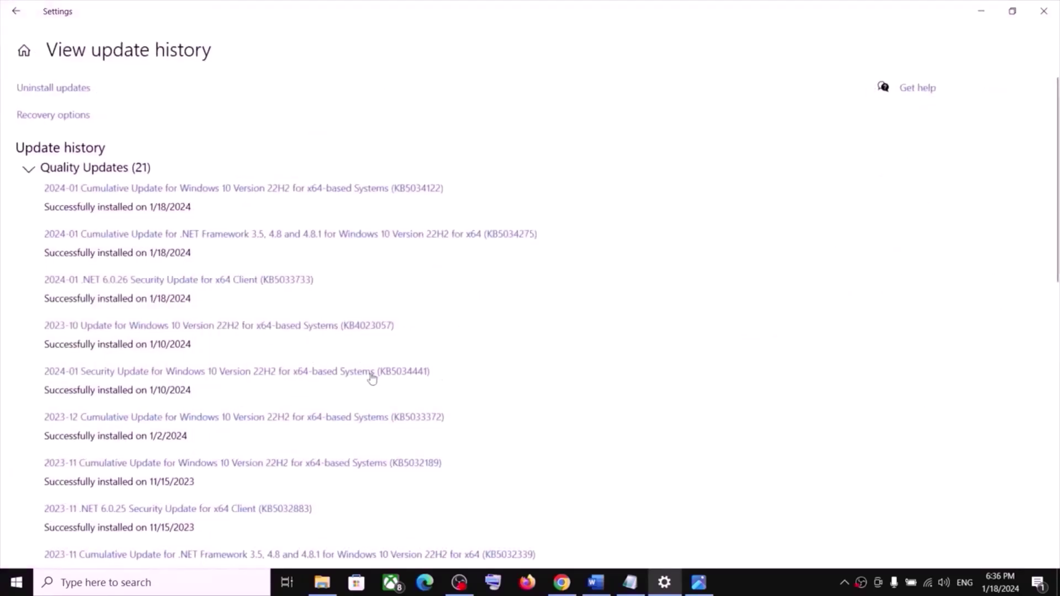
left_click(981, 11)
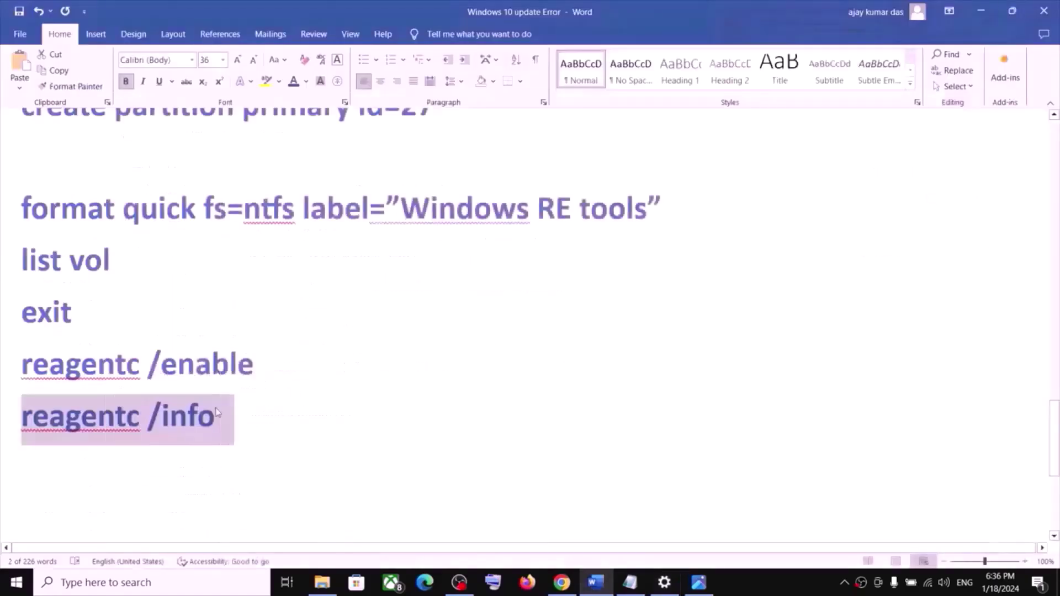
scroll(213, 428, "down", 3)
left_click_drag(104, 406, 23, 408)
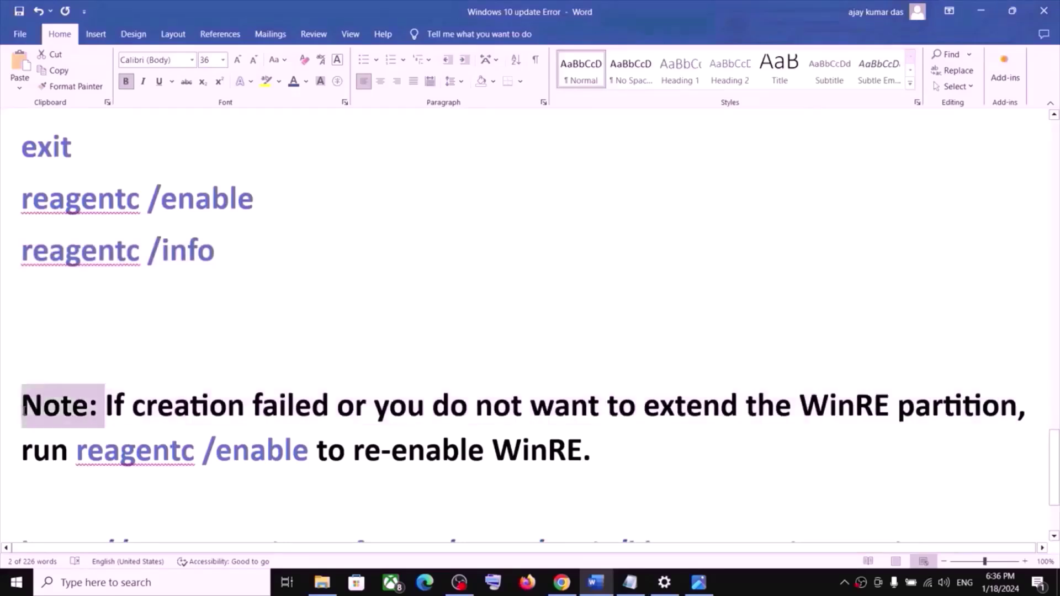
left_click_drag(75, 450, 566, 458)
scroll(345, 487, "down", 1)
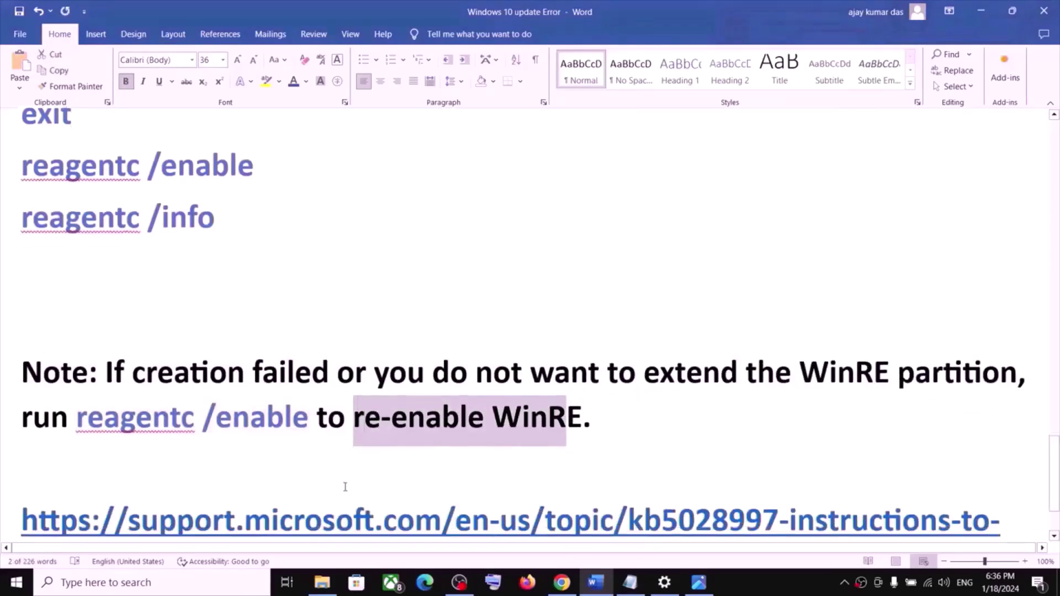
scroll(345, 487, "down", 3)
left_click_drag(441, 503, 22, 427)
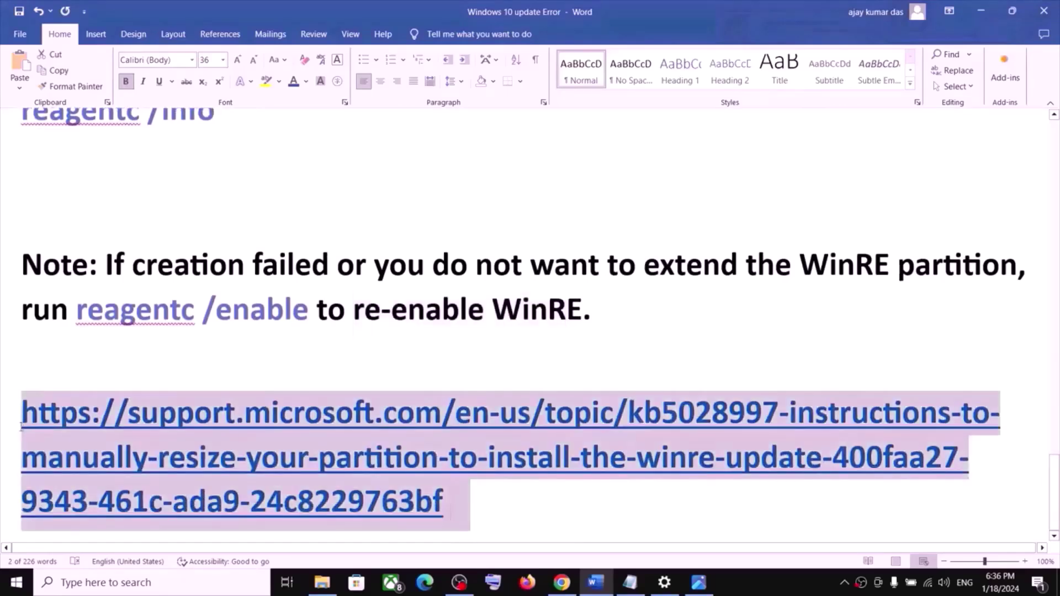
Step: Switch to Chrome's KB5028997 tab and read the article on resizing the partition for WinRE
left_click(561, 582)
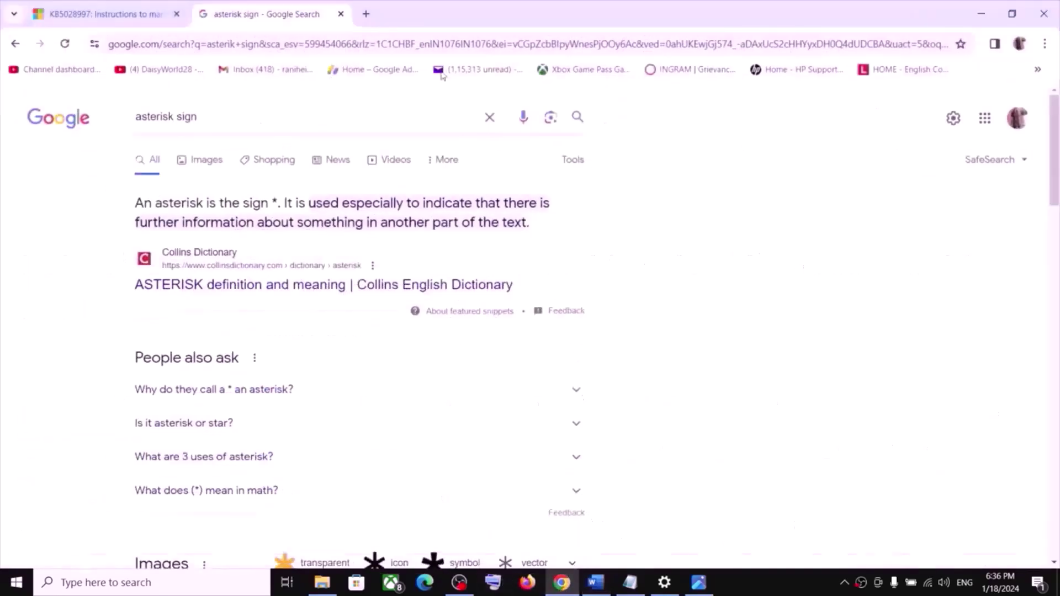
left_click(108, 17)
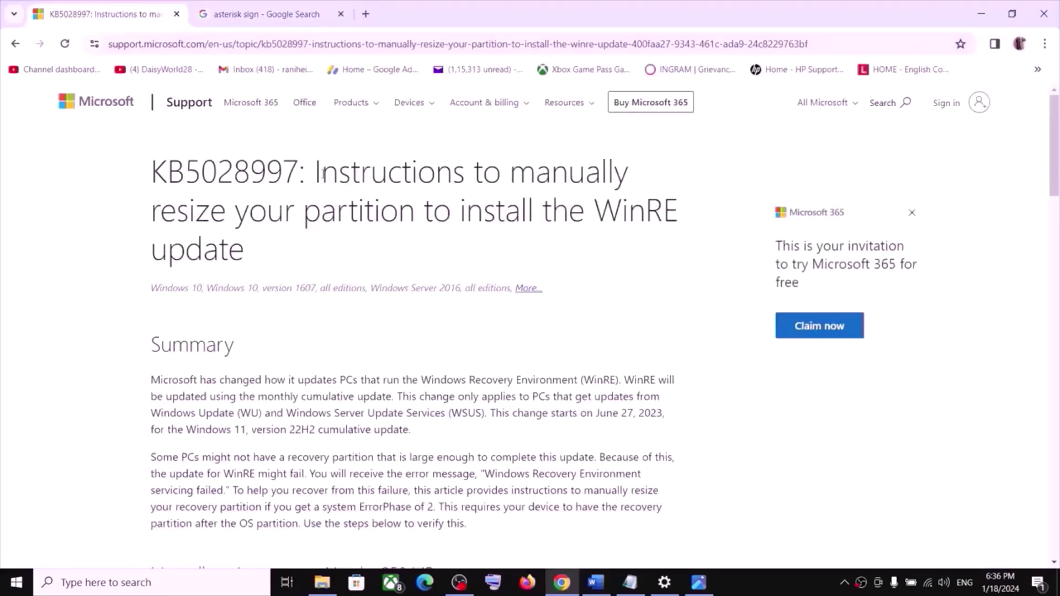
left_click_drag(324, 174, 468, 239)
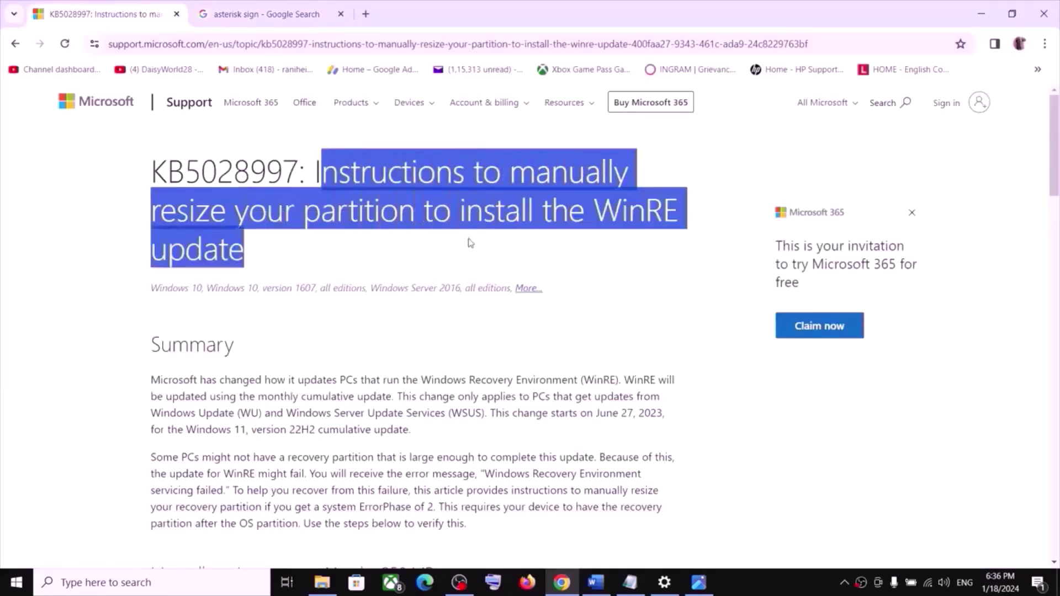
scroll(356, 347, "down", 5)
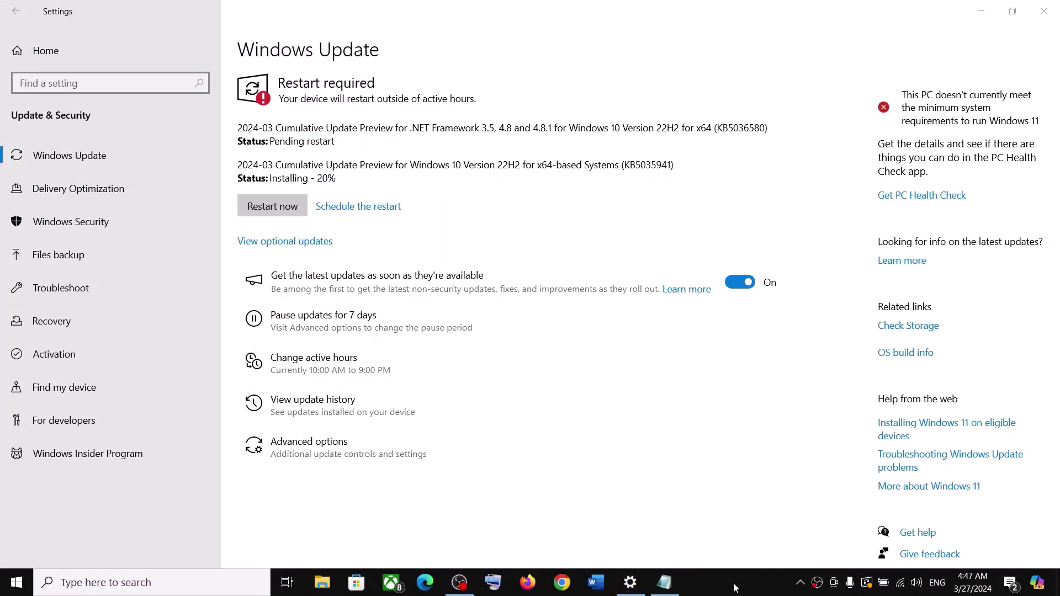